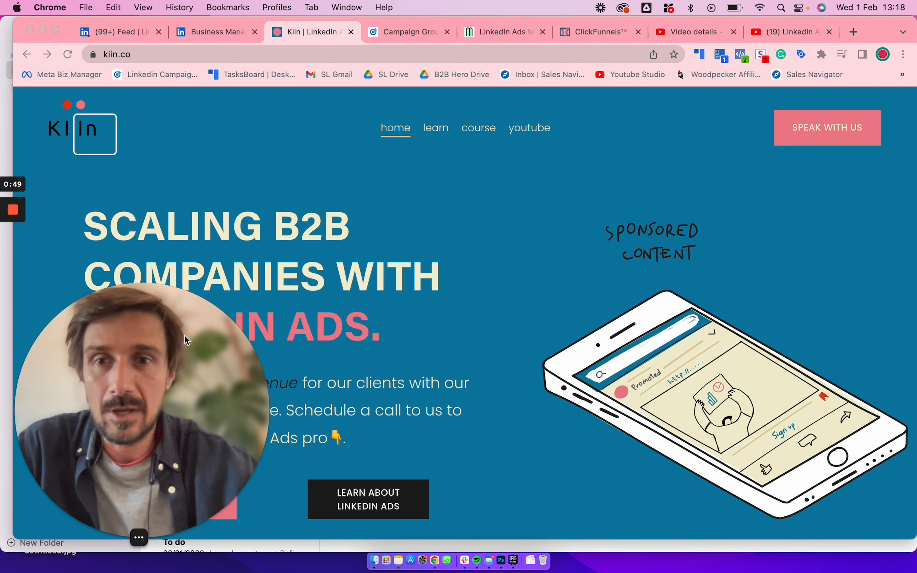
pyautogui.moveTo(184, 335); pyautogui.dragTo(421, 271)
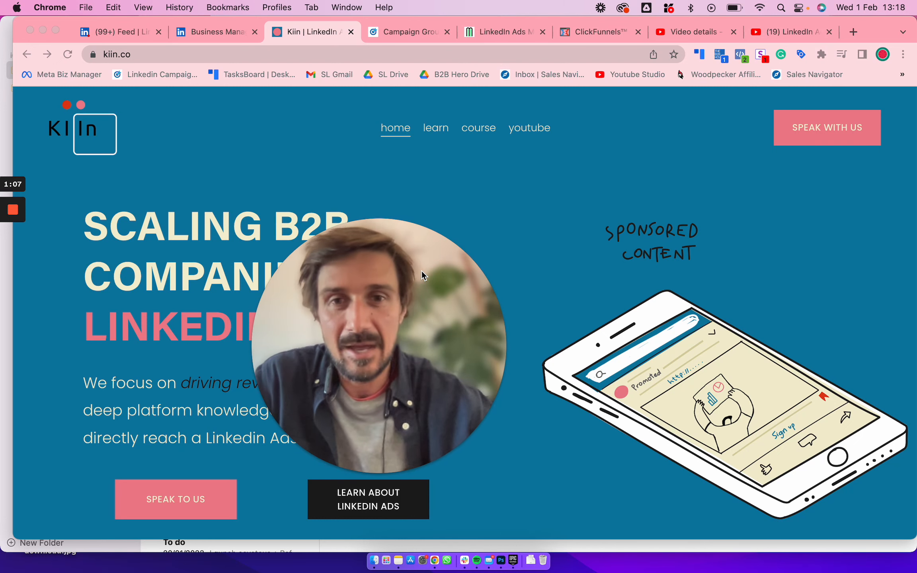
pyautogui.moveTo(421, 270); pyautogui.dragTo(609, 228)
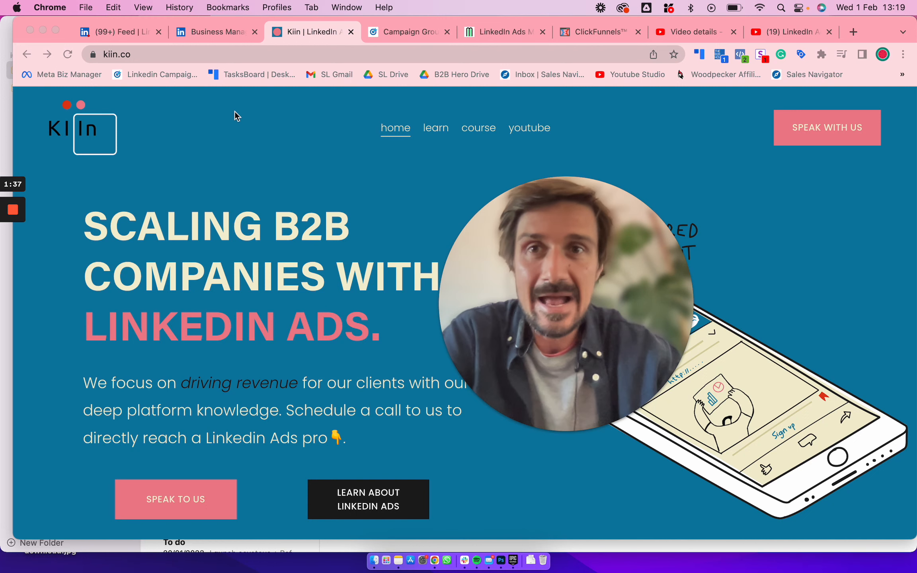
# Go to the LinkedIn feed and display the work products list that contains Advertise
pyautogui.click(155, 35)
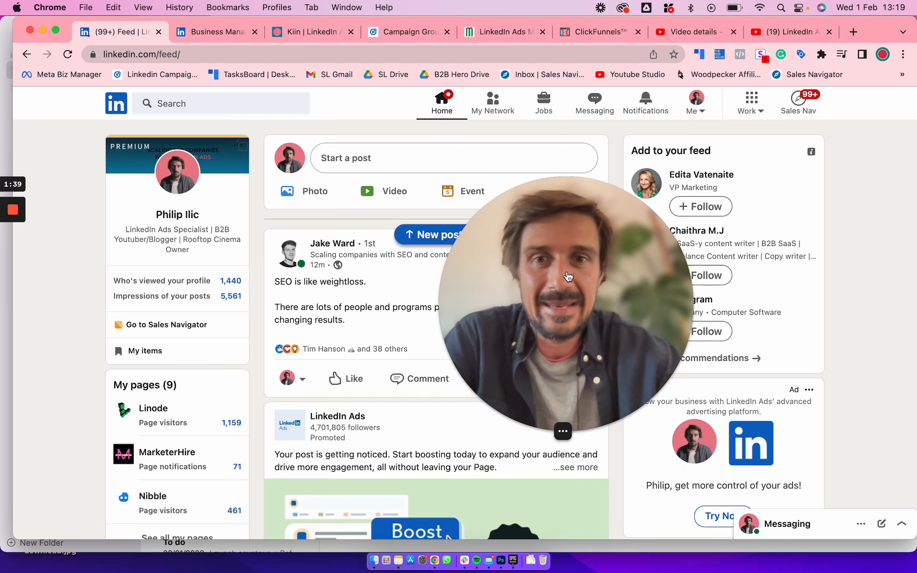
pyautogui.moveTo(568, 276); pyautogui.dragTo(399, 247)
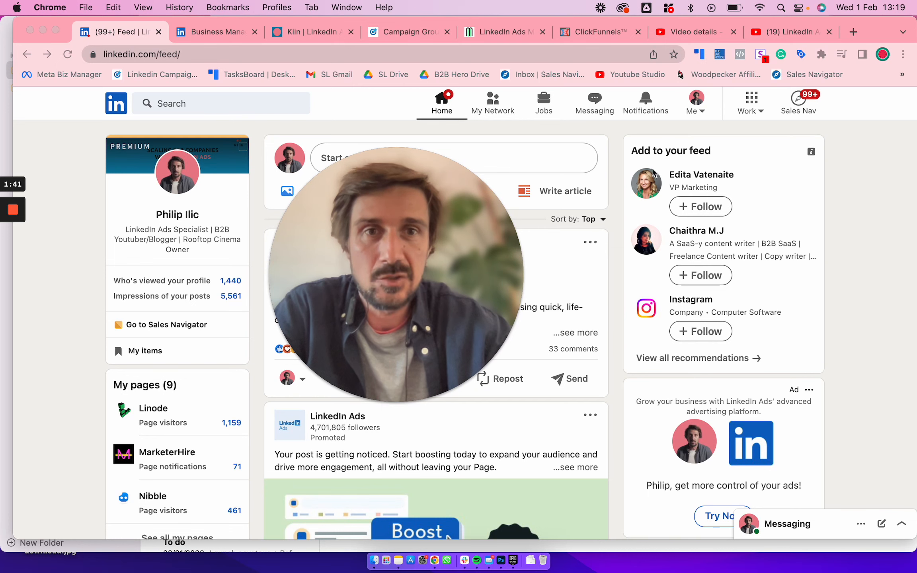
pyautogui.click(756, 108)
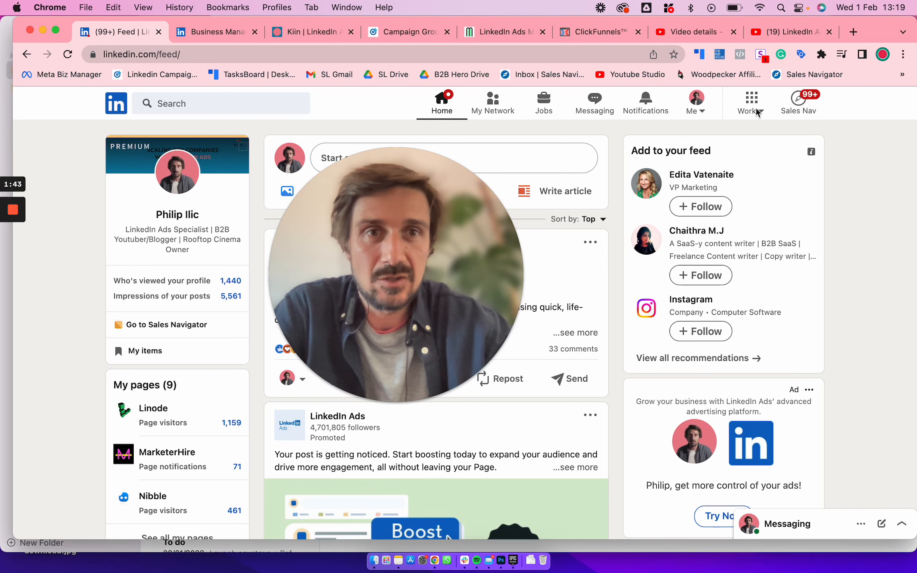
pyautogui.click(756, 110)
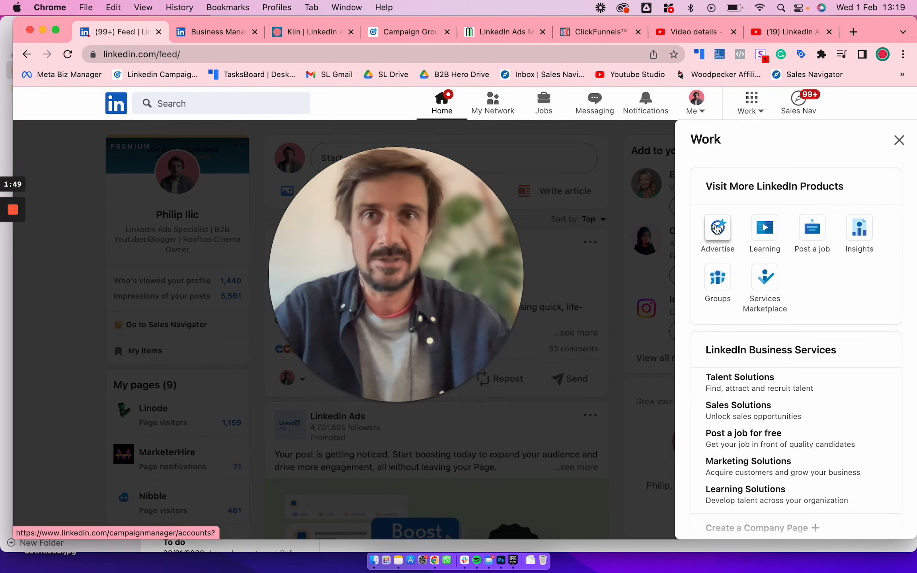
# Switch to the already open Campaign Manager page and place its browser tab directly after the LinkedIn feed
pyautogui.click(407, 31)
pyautogui.moveTo(407, 30); pyautogui.dragTo(232, 30)
pyautogui.moveTo(420, 168); pyautogui.dragTo(662, 59)
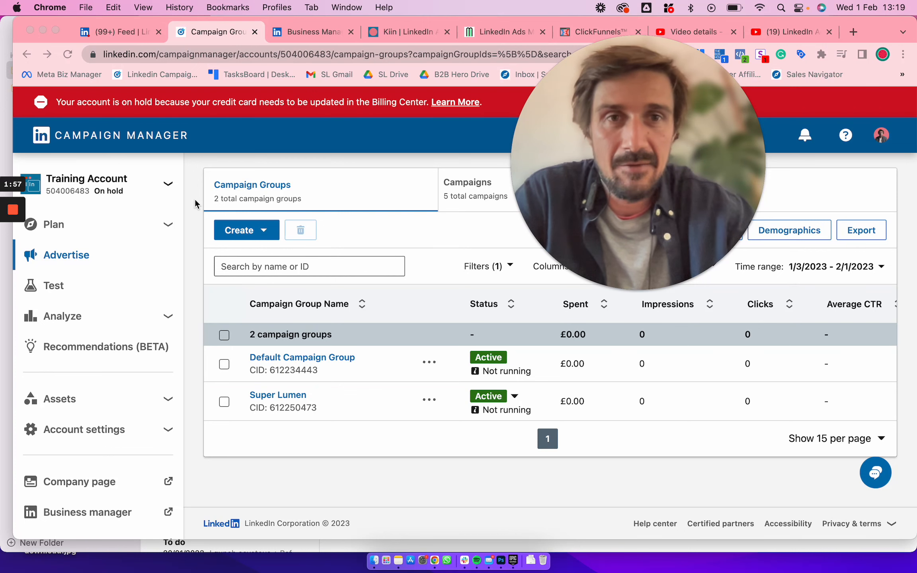
pyautogui.moveTo(624, 191); pyautogui.dragTo(601, 282)
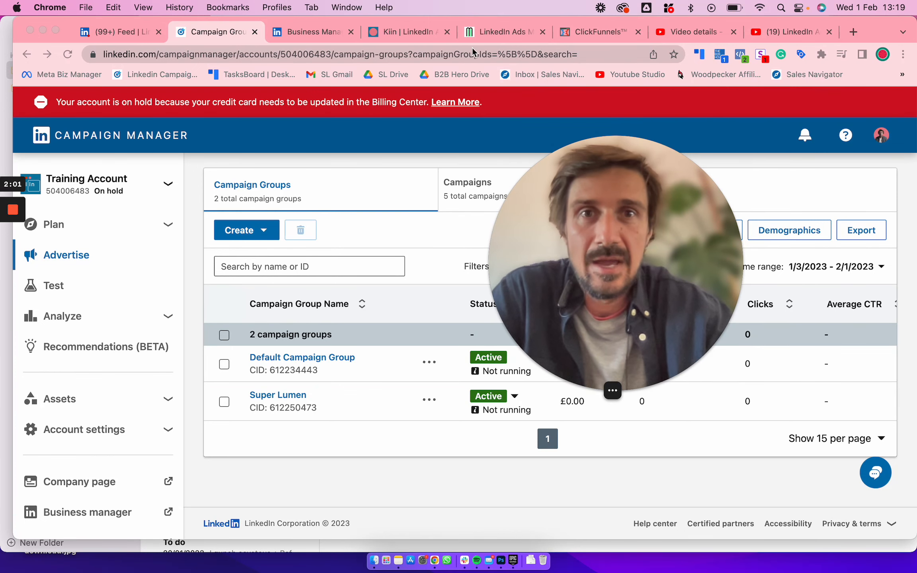
# View the LinkedIn Ads Mastery course page, then return to the campaign groups in Campaign Manager
pyautogui.click(478, 35)
pyautogui.moveTo(550, 250); pyautogui.dragTo(592, 176)
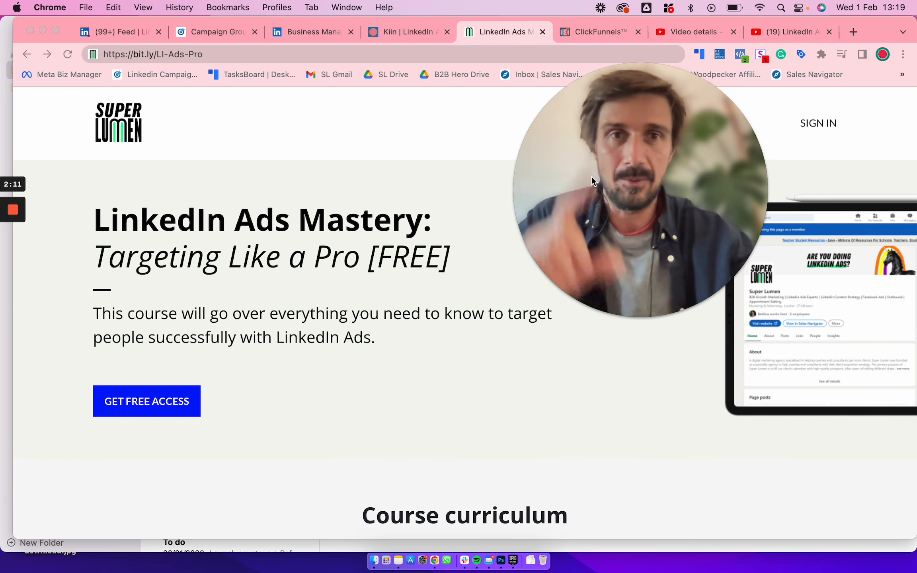
pyautogui.click(217, 32)
pyautogui.click(144, 32)
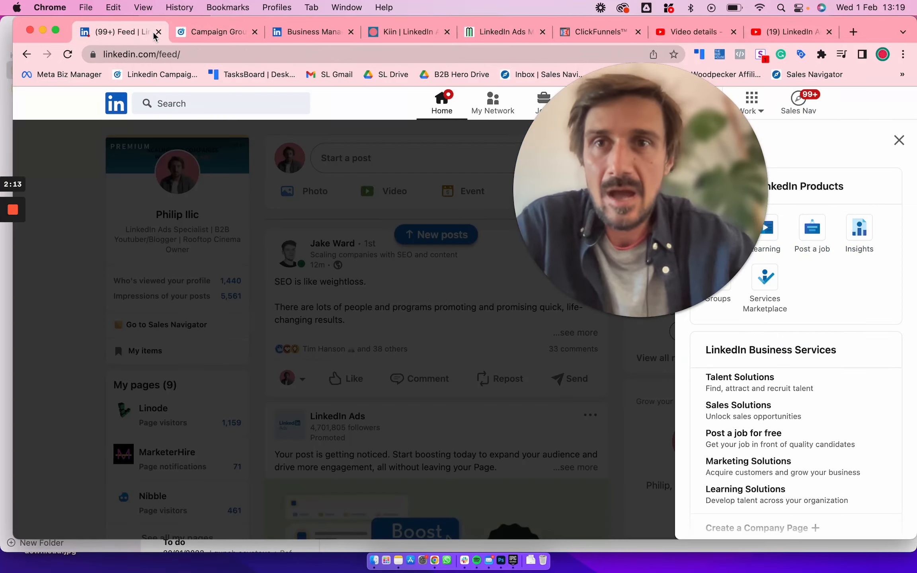
pyautogui.click(217, 32)
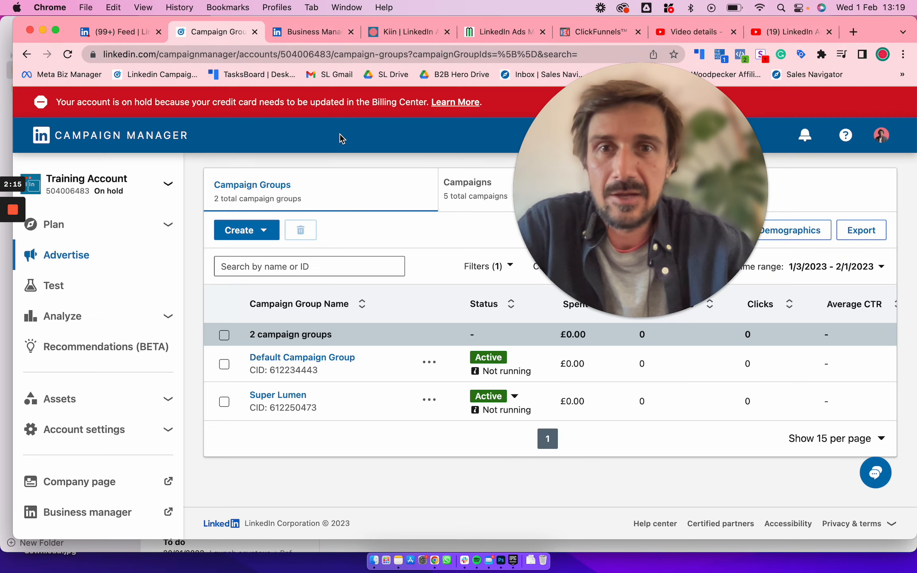
pyautogui.moveTo(650, 138); pyautogui.dragTo(746, 127)
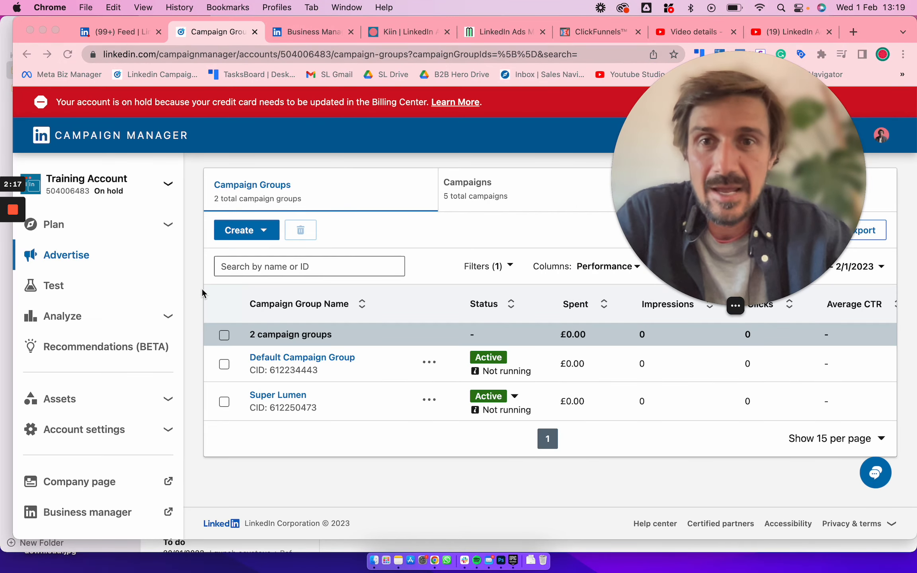
pyautogui.moveTo(719, 205); pyautogui.dragTo(677, 370)
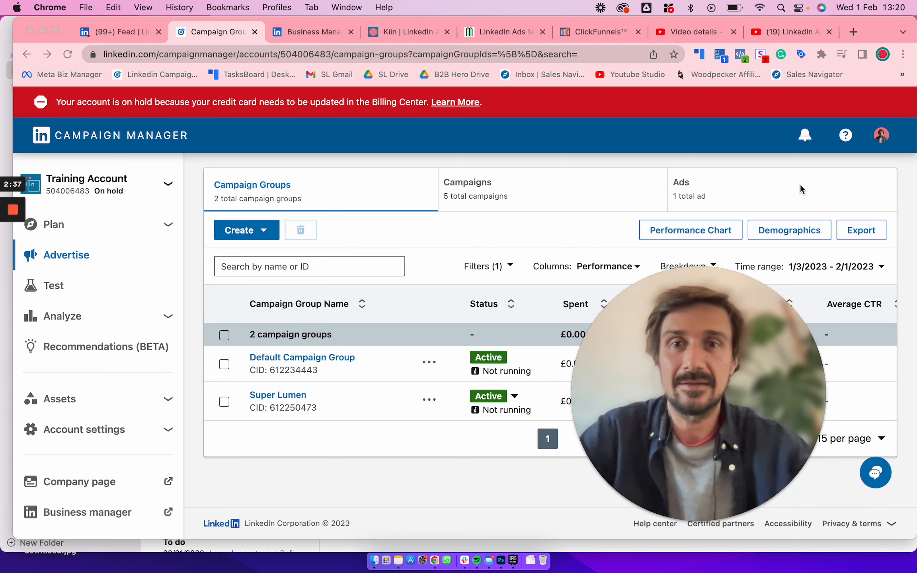
# Open the matched audiences page of the training account
pyautogui.click(99, 227)
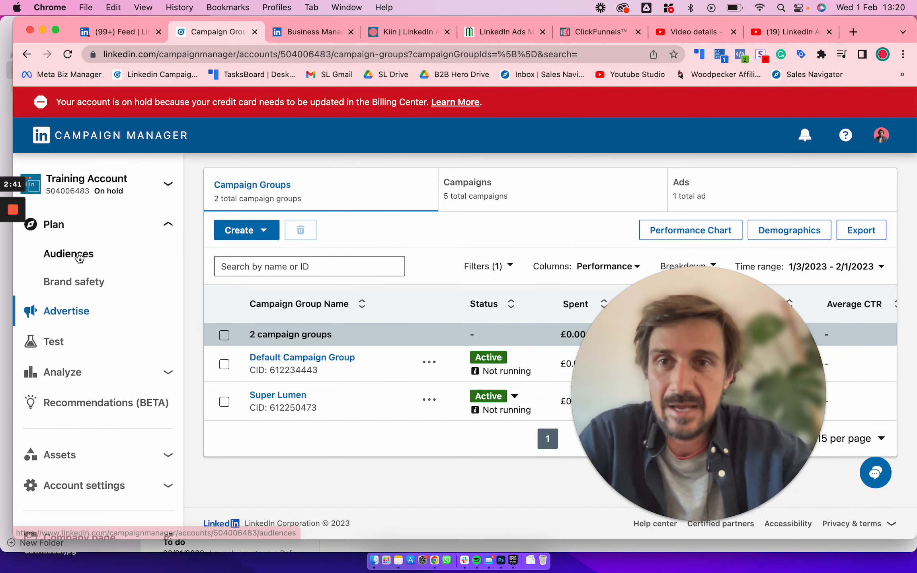
pyautogui.click(119, 248)
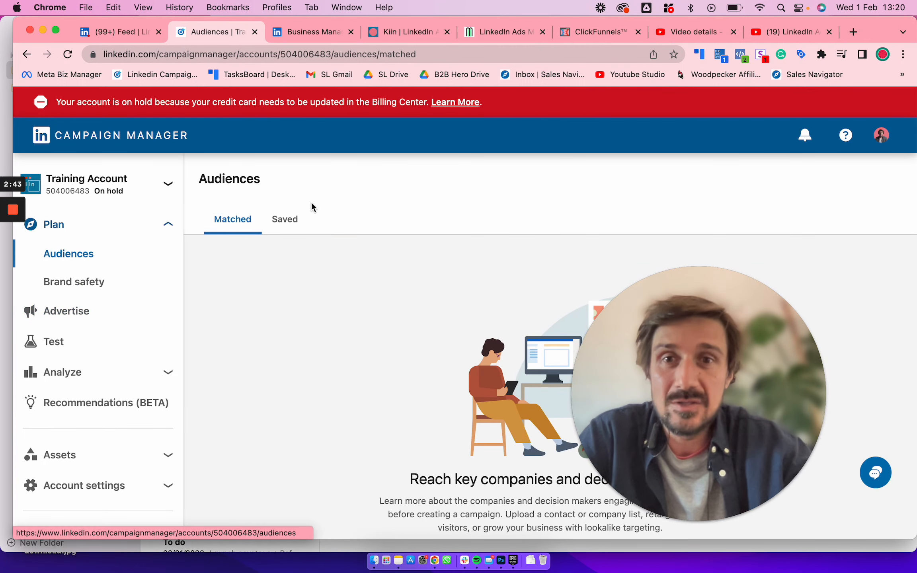
pyautogui.moveTo(706, 382); pyautogui.dragTo(706, 305)
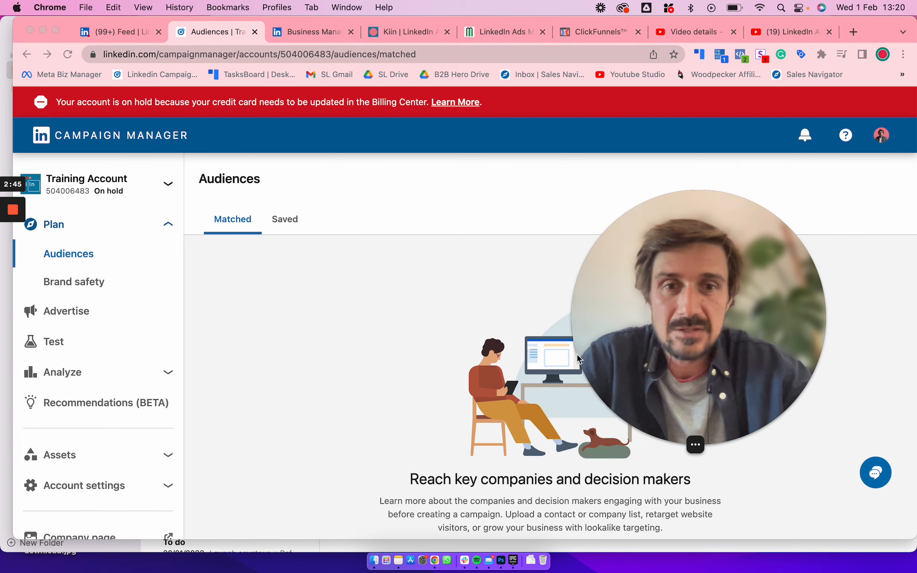
# Examine the list-upload and retargeting sources offered for creating a new matched audience
pyautogui.scroll(-5, 481, 427)
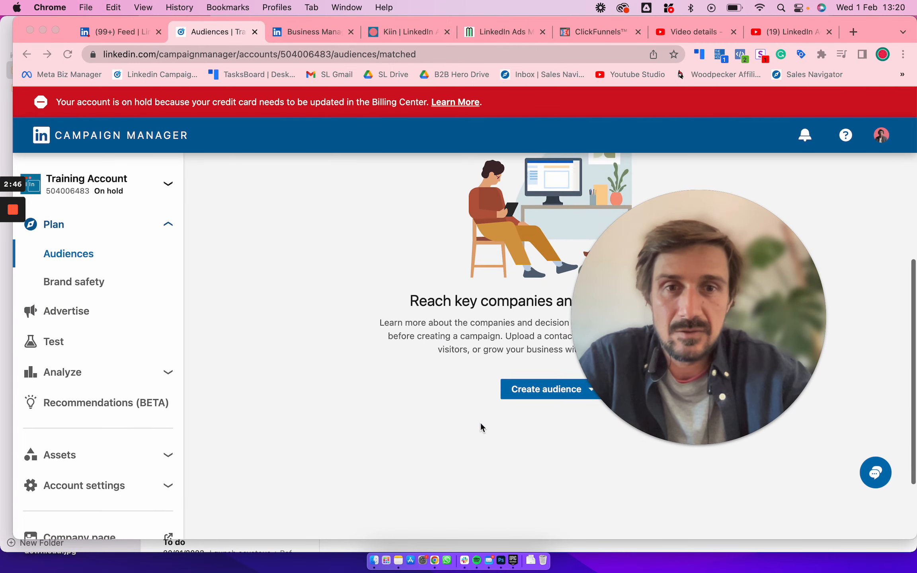
pyautogui.click(525, 386)
pyautogui.scroll(-3, 530, 438)
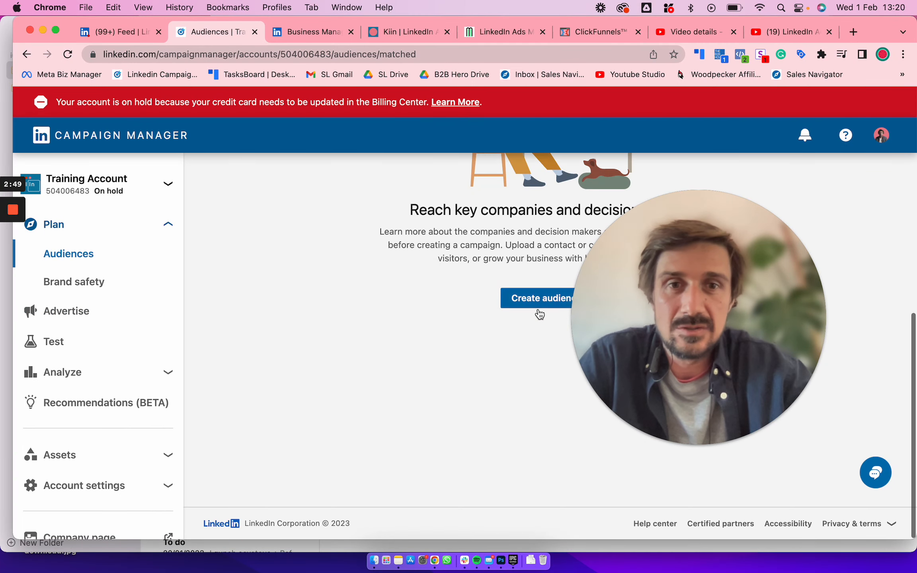
pyautogui.click(538, 299)
pyautogui.click(684, 298)
pyautogui.moveTo(684, 298); pyautogui.dragTo(727, 194)
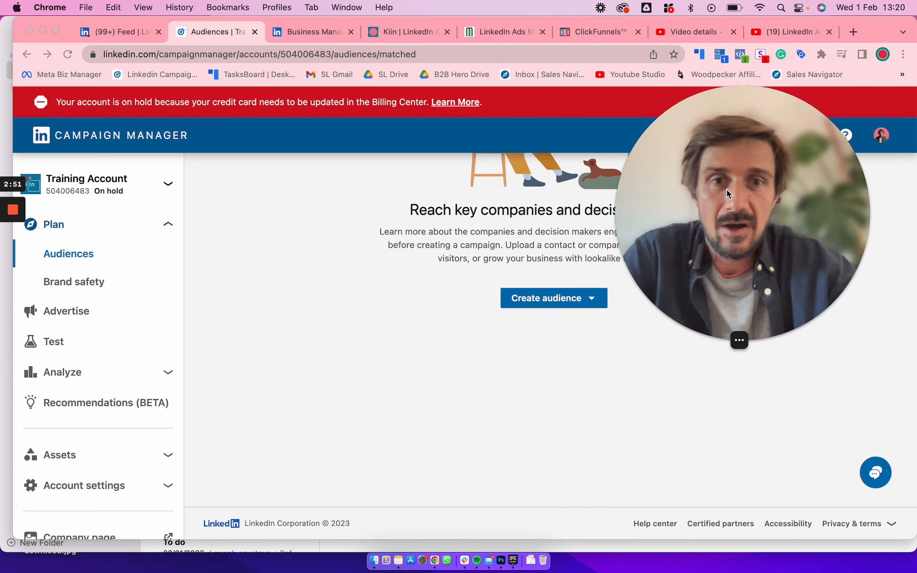
pyautogui.click(571, 305)
pyautogui.click(571, 305)
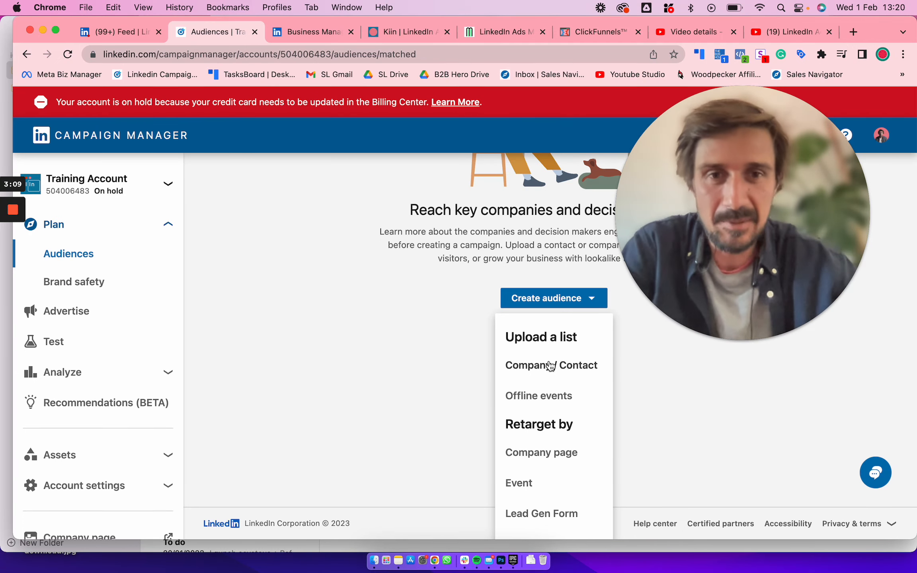
pyautogui.scroll(-1, 555, 396)
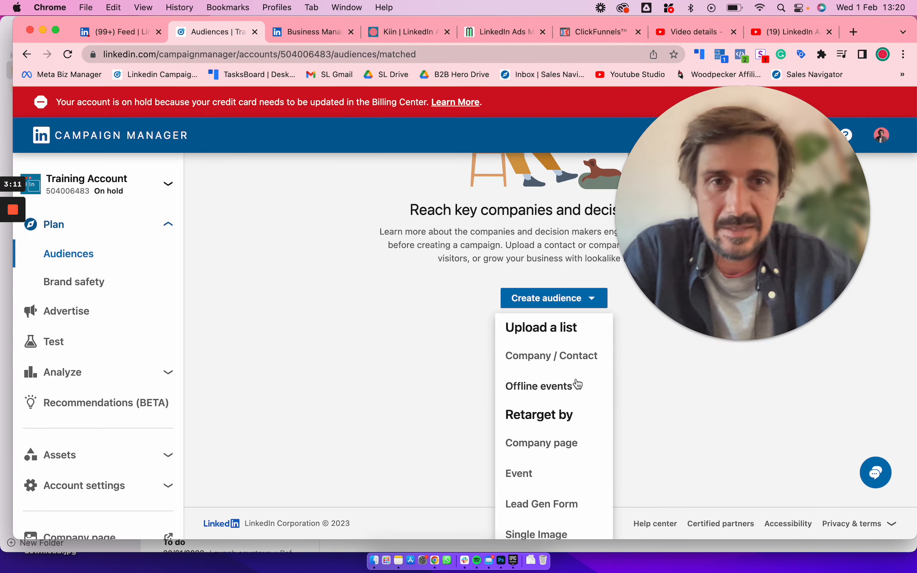
pyautogui.click(672, 347)
pyautogui.click(593, 298)
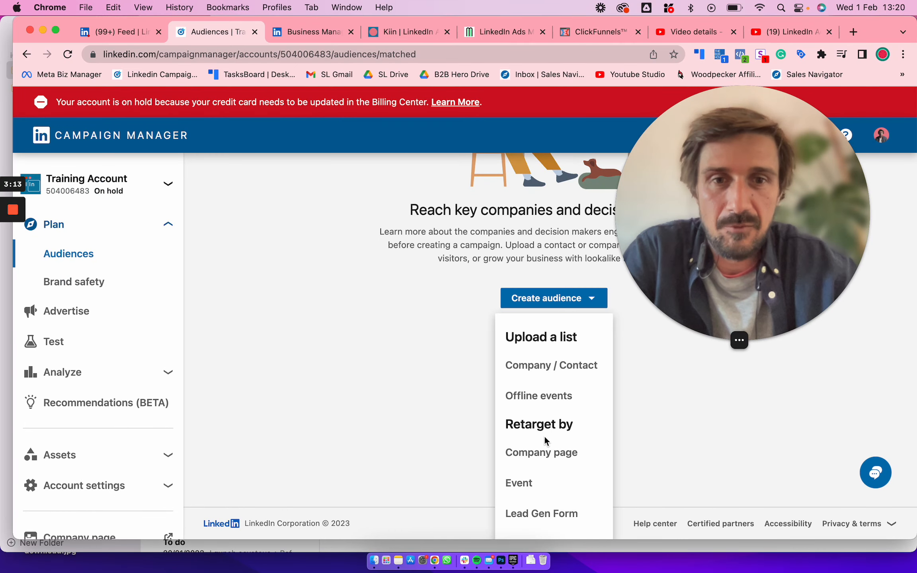
pyautogui.scroll(-1, 546, 440)
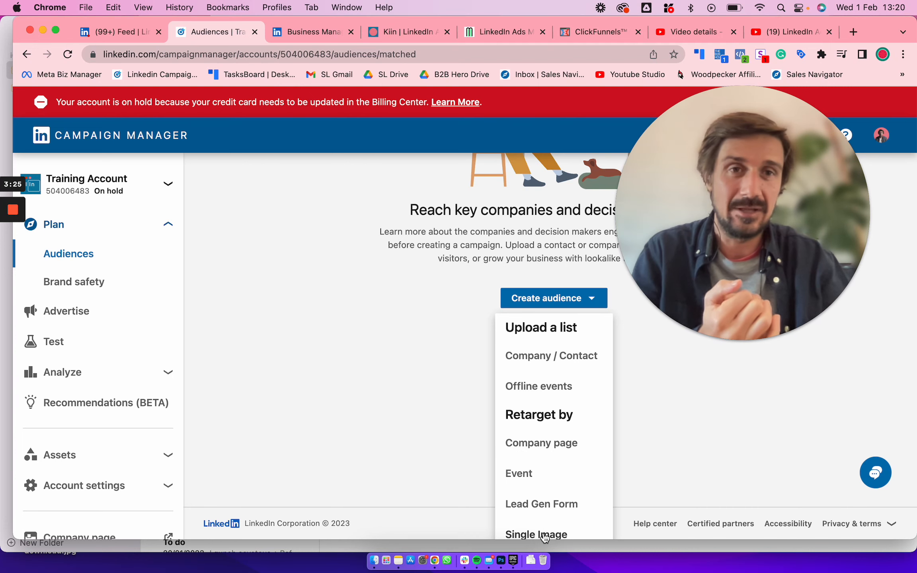
pyautogui.click(677, 474)
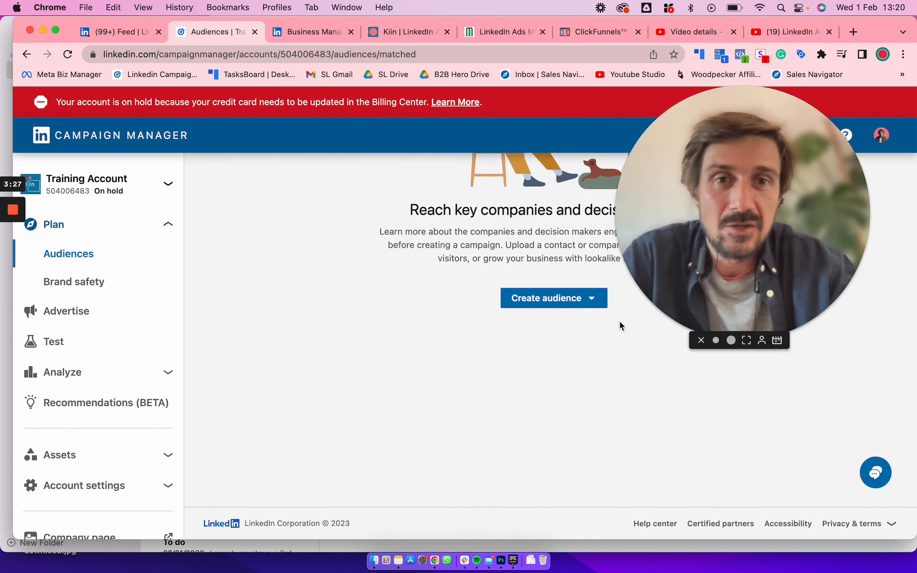
pyautogui.click(592, 299)
pyautogui.scroll(-1, 545, 513)
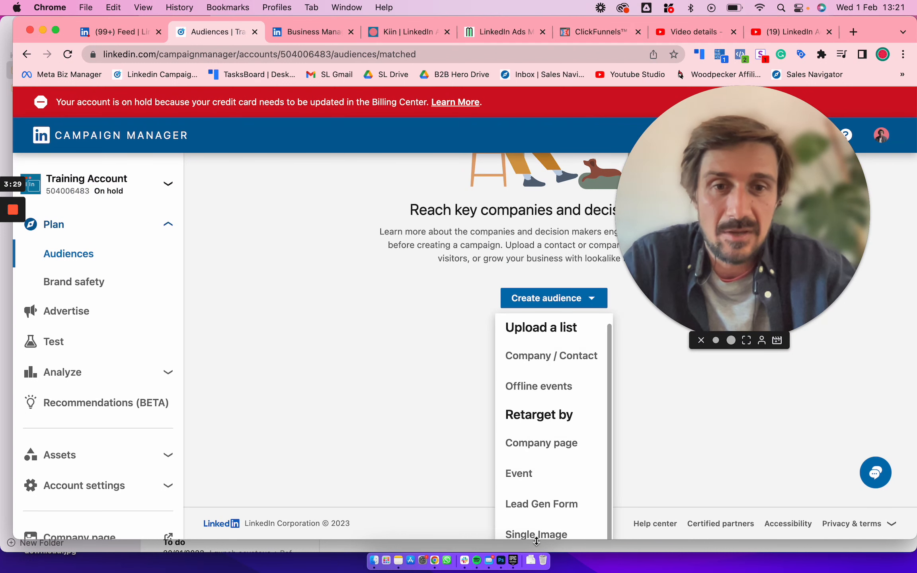
pyautogui.click(660, 443)
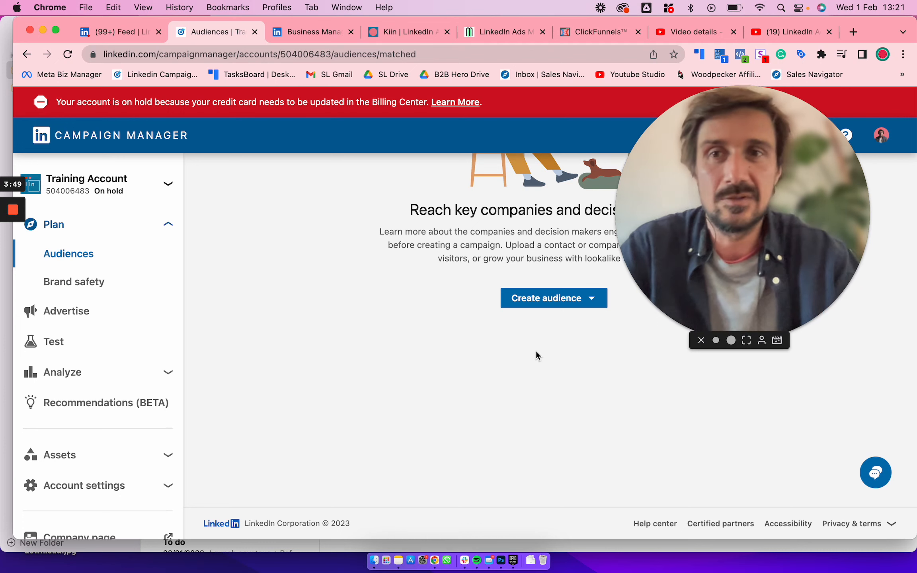
# Open the Insight Tag page with its installation methods from the account's analysis section
pyautogui.scroll(-5, 131, 305)
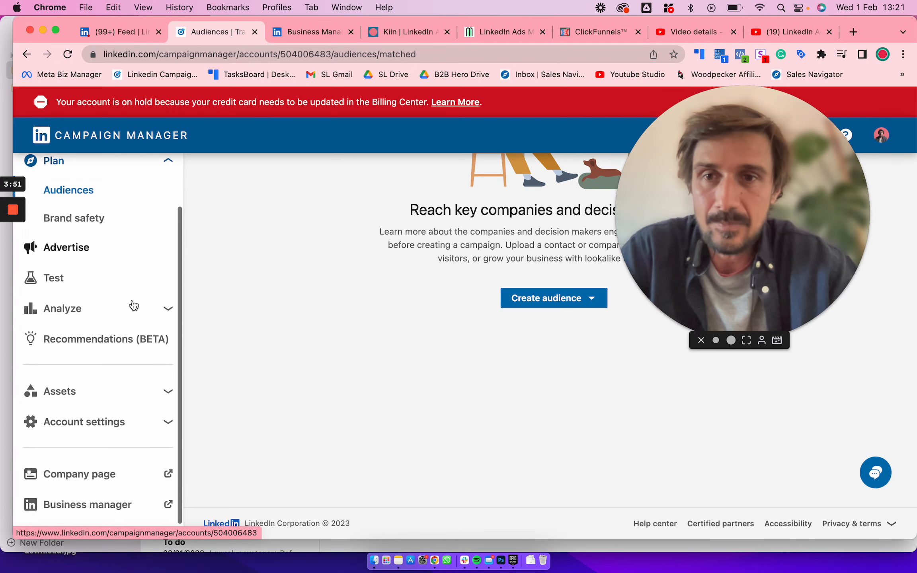
pyautogui.click(110, 295)
pyautogui.scroll(5, 222, 275)
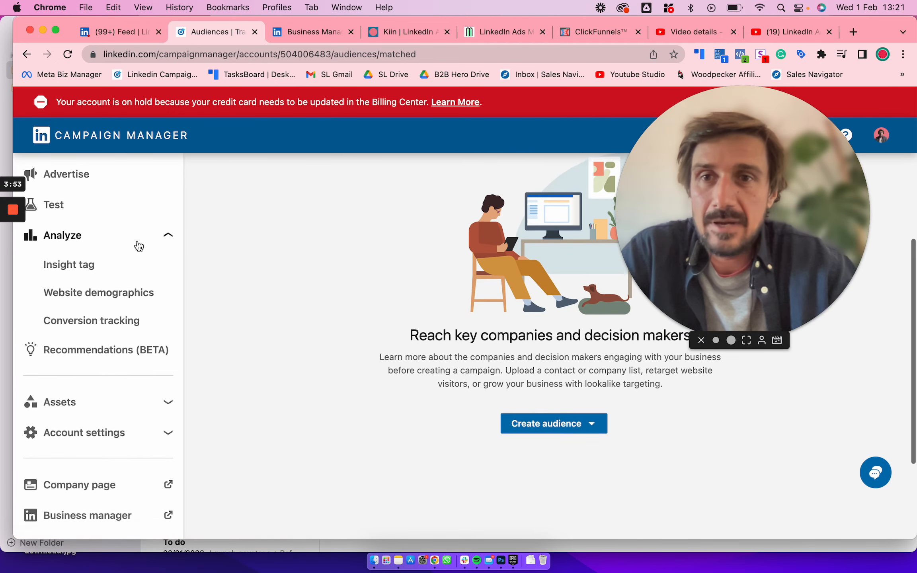
pyautogui.scroll(5, 135, 247)
pyautogui.click(74, 235)
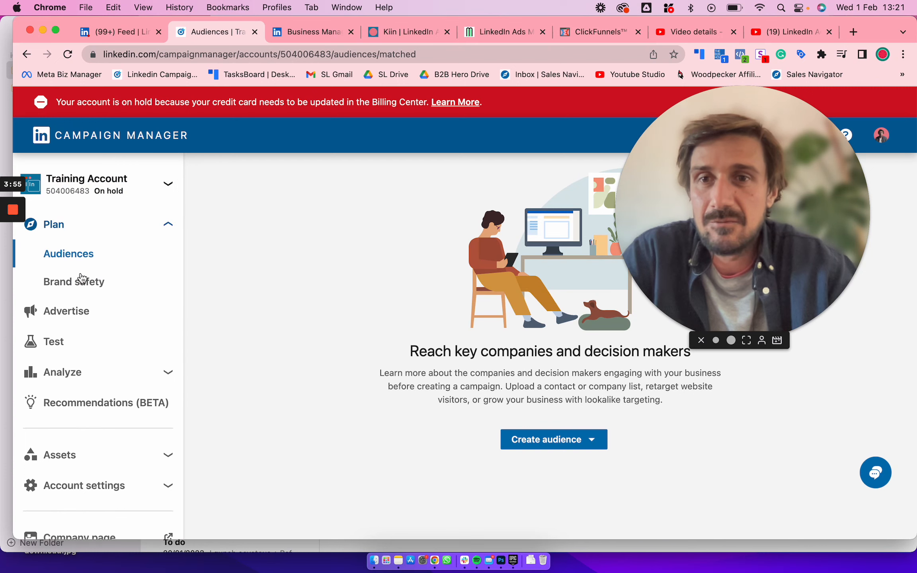
pyautogui.scroll(-2, 108, 285)
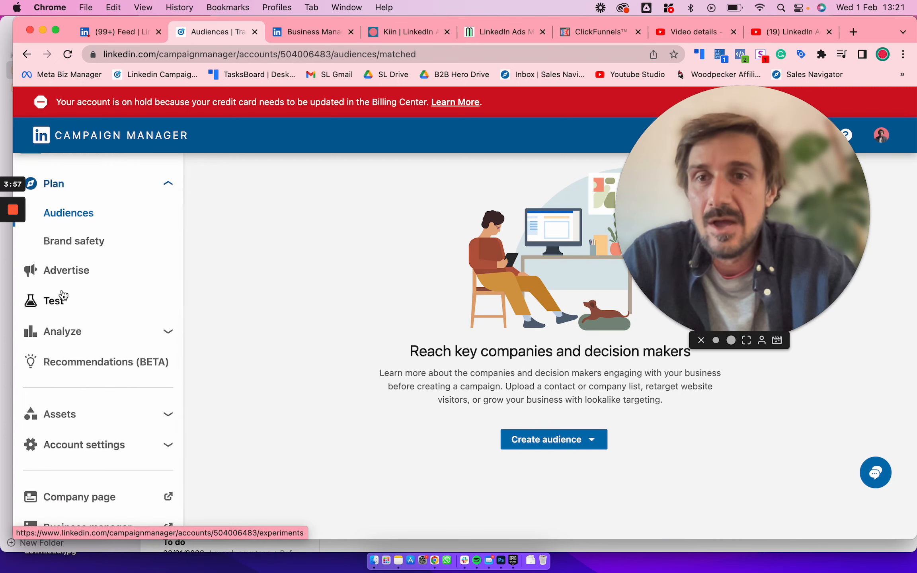
pyautogui.click(76, 331)
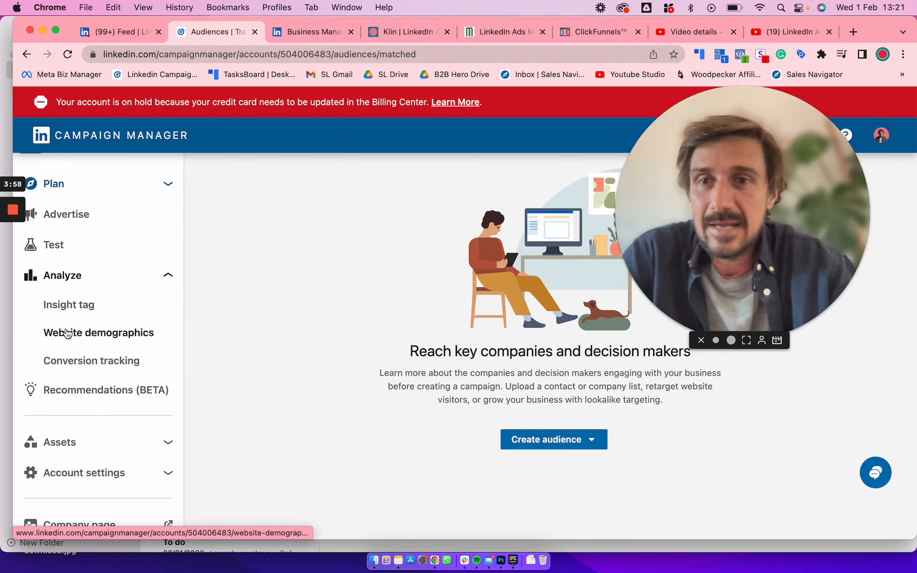
pyautogui.click(96, 306)
pyautogui.moveTo(722, 174); pyautogui.dragTo(730, 155)
pyautogui.scroll(3, 437, 261)
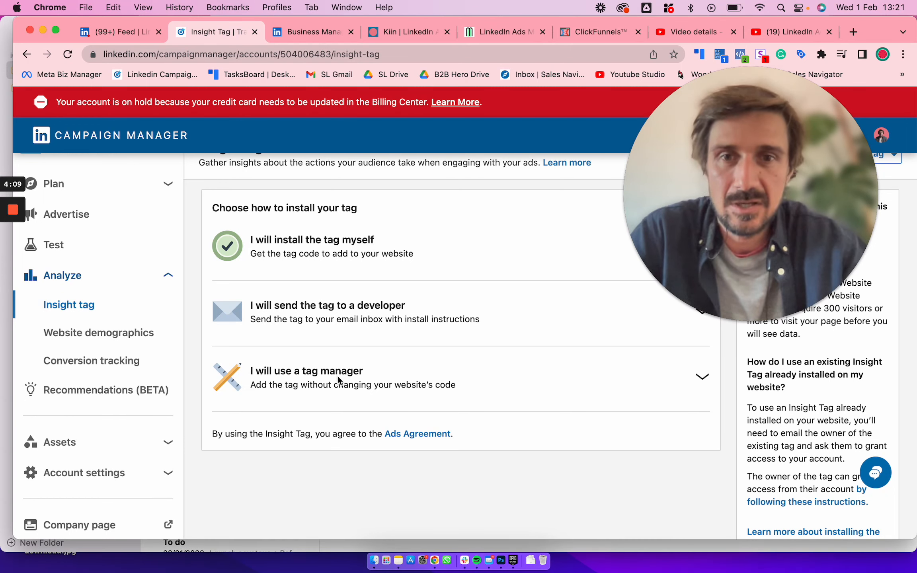
# Show the tag manager installation details for the Insight Tag and select the partner ID
pyautogui.click(389, 374)
pyautogui.scroll(-3, 428, 379)
pyautogui.doubleClick(351, 363)
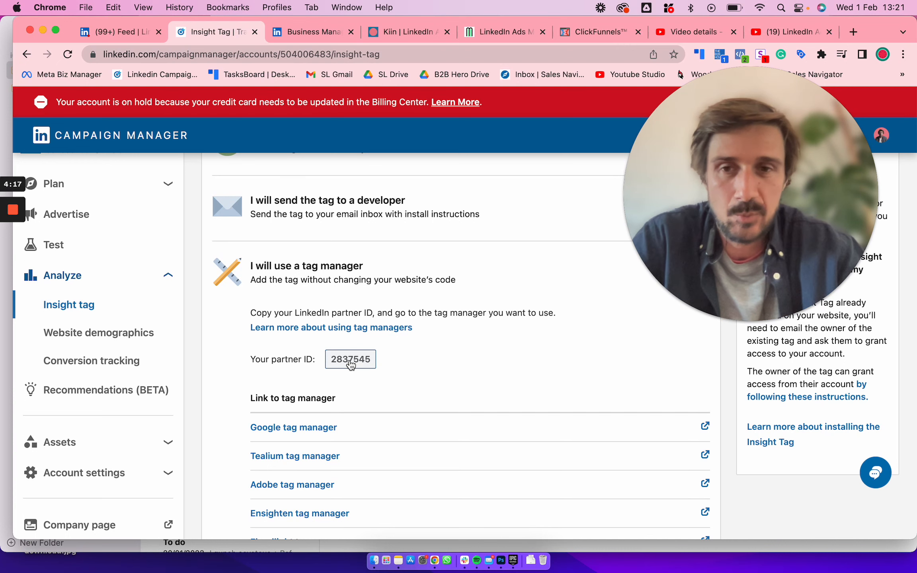
# Open the account's conversion tracking page and start a new online conversion
pyautogui.click(114, 366)
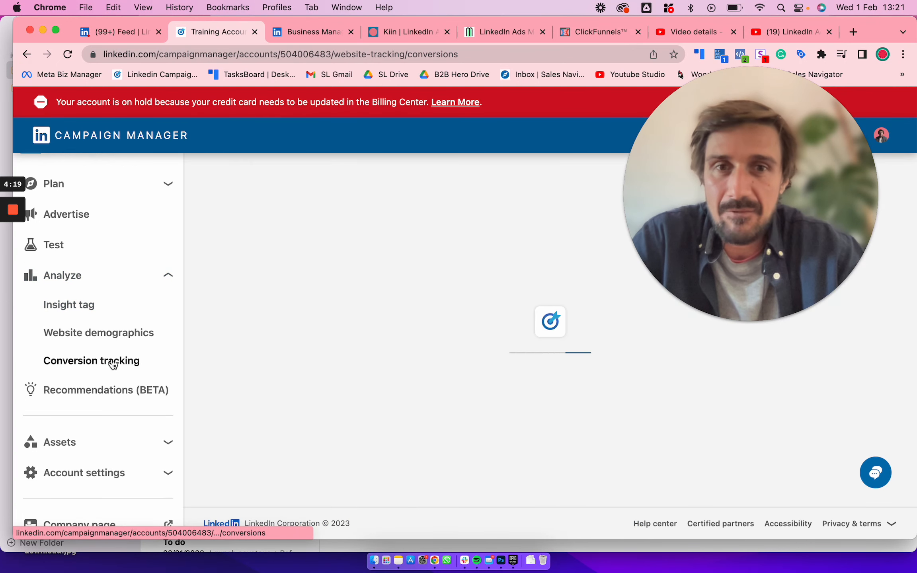
pyautogui.click(297, 266)
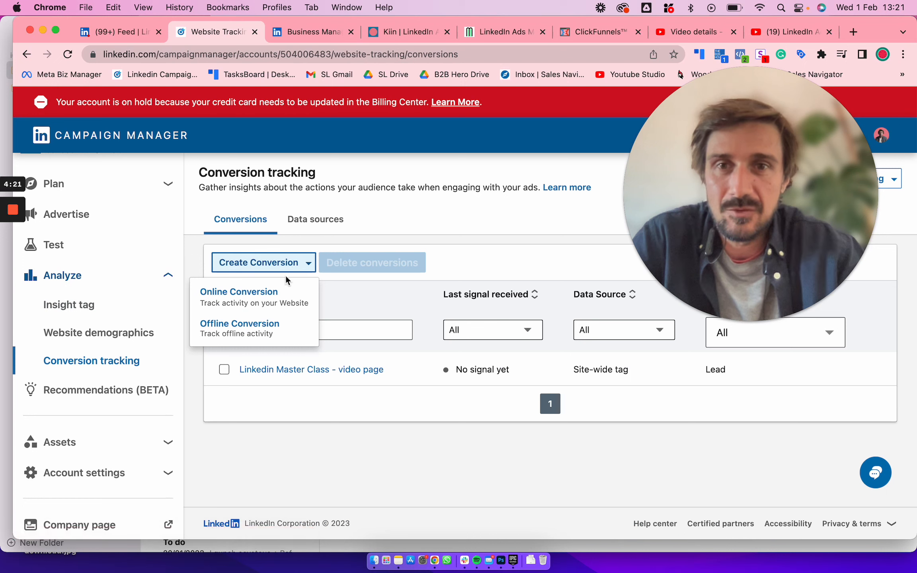
pyautogui.click(265, 294)
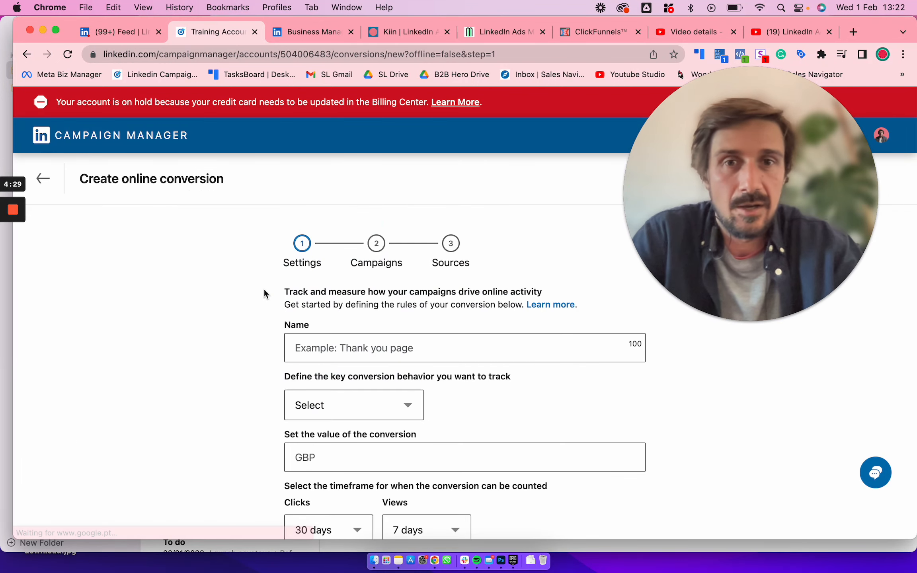
# Name the online conversion Kiin Homepage and define Key Page View as its conversion behavior
pyautogui.scroll(-3, 252, 273)
pyautogui.click(332, 257)
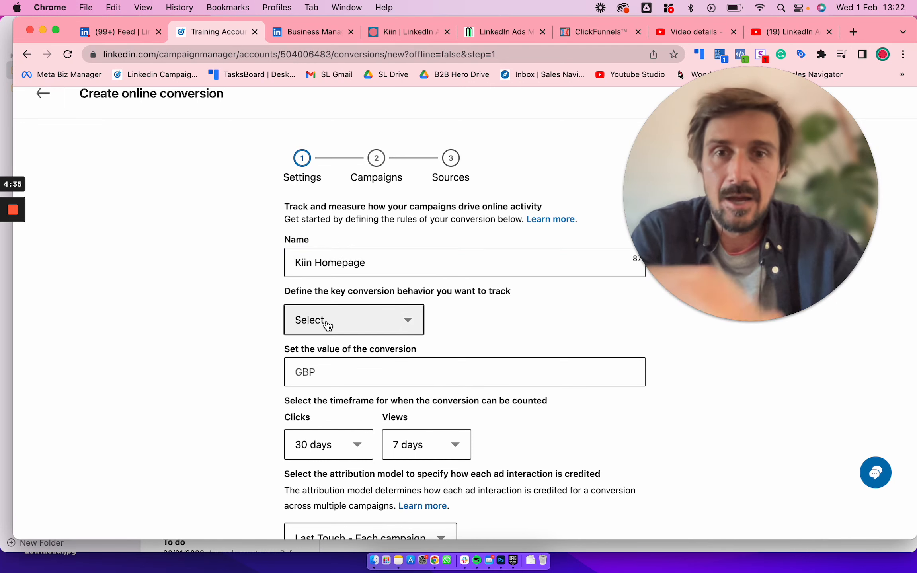
pyautogui.click(299, 321)
pyautogui.scroll(-5, 302, 429)
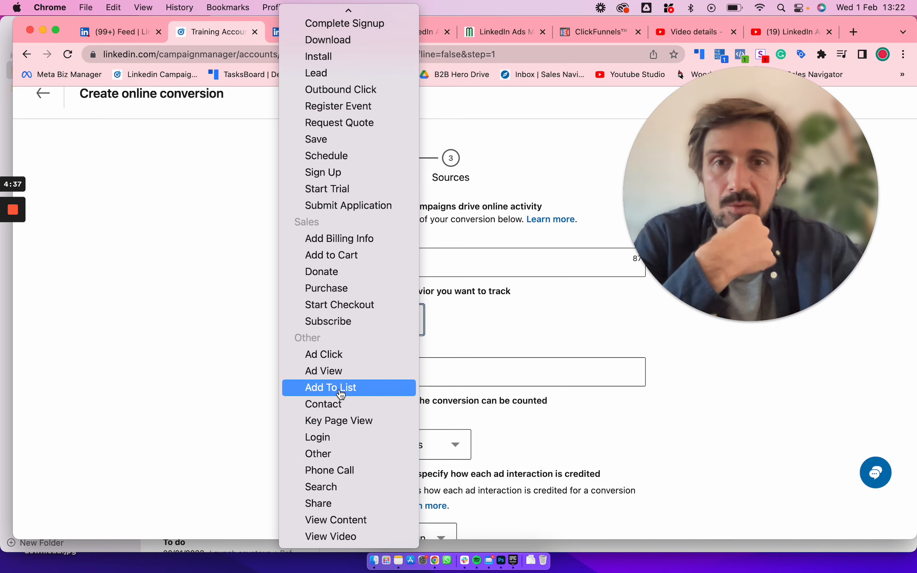
pyautogui.click(338, 420)
# Examine the conversion's click and view timeframes and the available attribution models
pyautogui.scroll(-2, 237, 371)
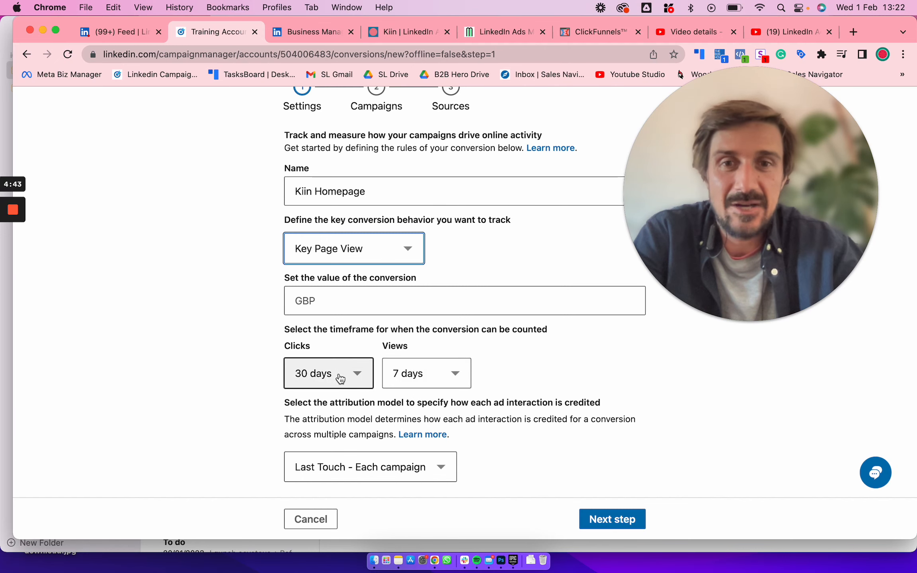
pyautogui.click(415, 373)
pyautogui.click(236, 397)
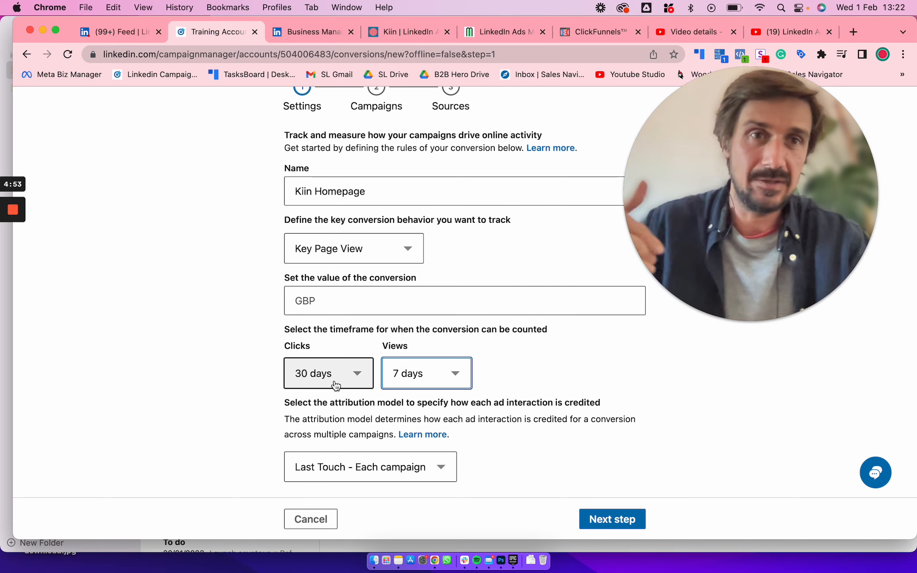
pyautogui.click(398, 476)
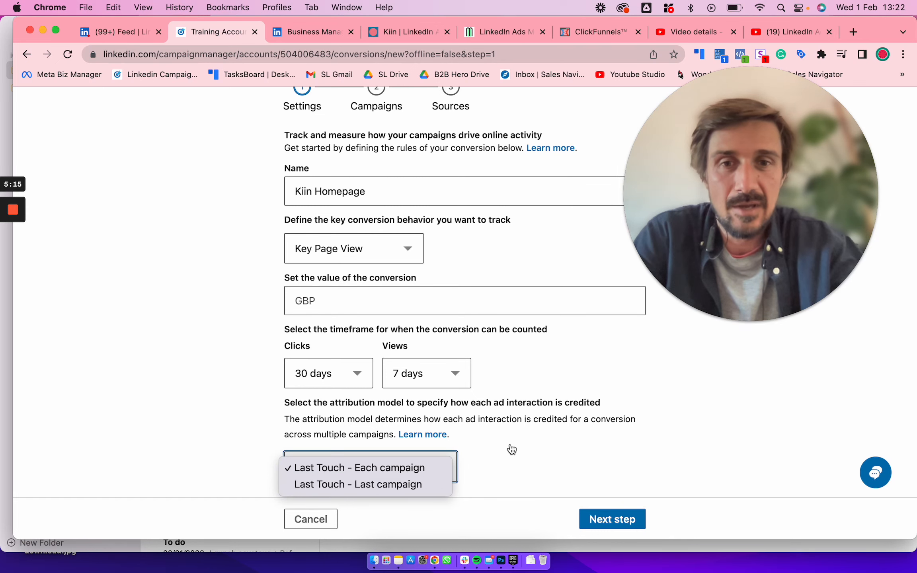
pyautogui.click(603, 421)
pyautogui.click(437, 462)
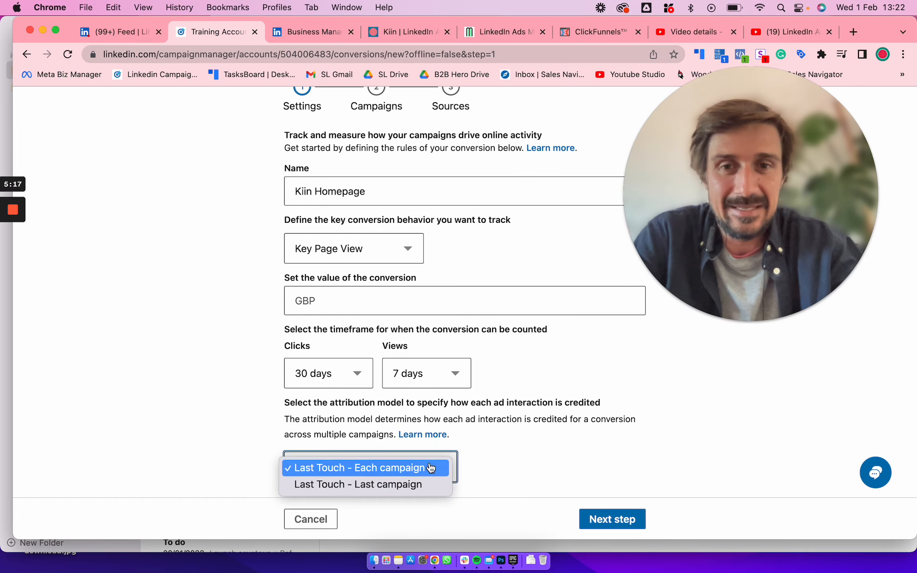
pyautogui.click(572, 426)
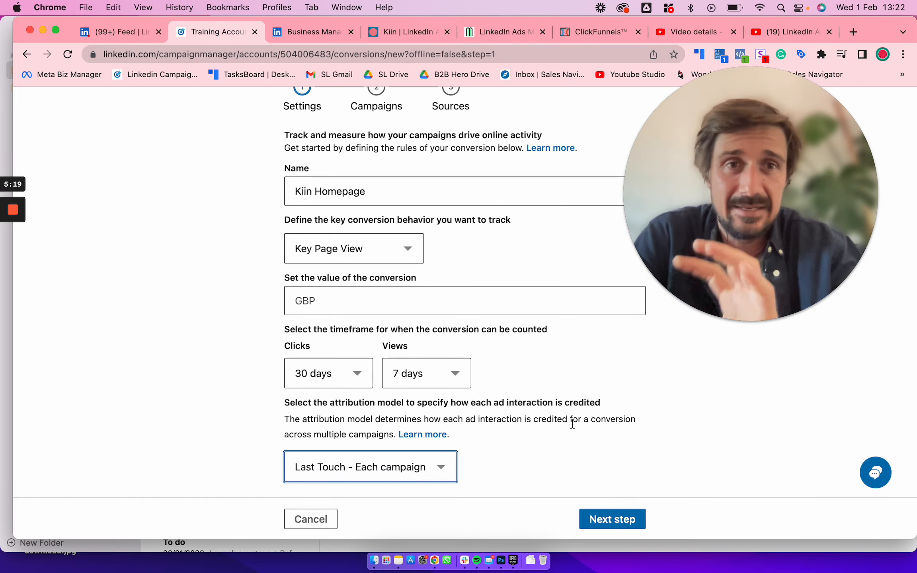
# Accept the conversion settings and continue to the sources stage without selecting any campaigns to track
pyautogui.click(609, 518)
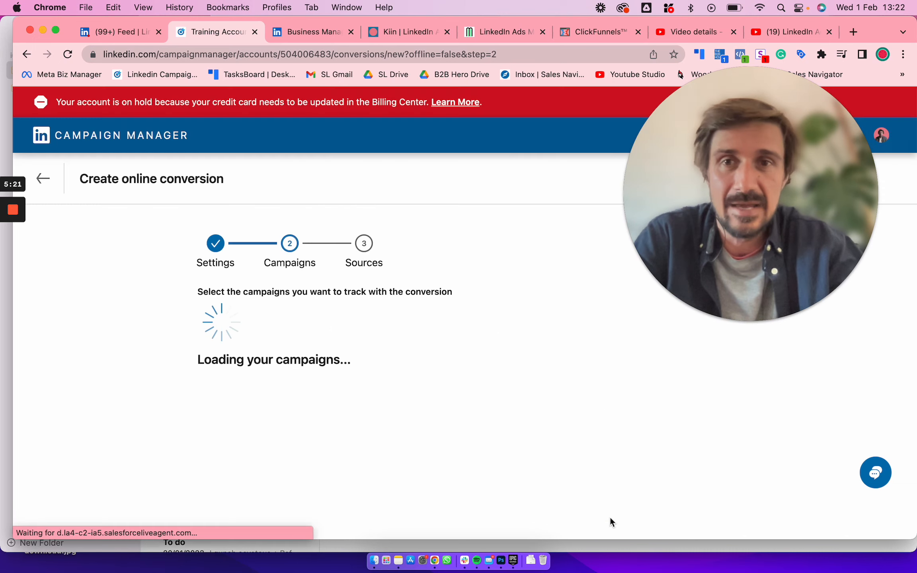
pyautogui.scroll(-3, 391, 266)
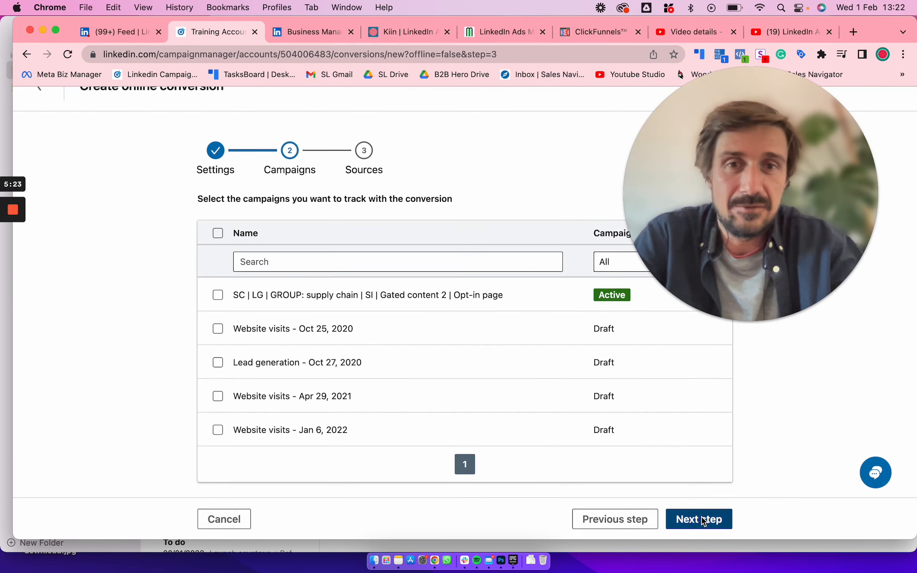
pyautogui.click(700, 517)
pyautogui.scroll(-8, 443, 331)
pyautogui.click(263, 365)
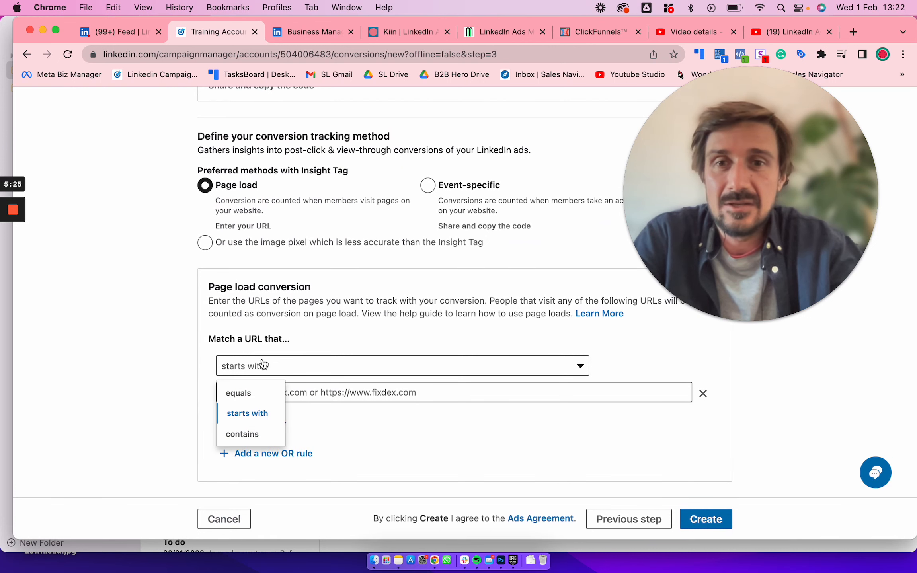
pyautogui.click(239, 389)
pyautogui.click(288, 384)
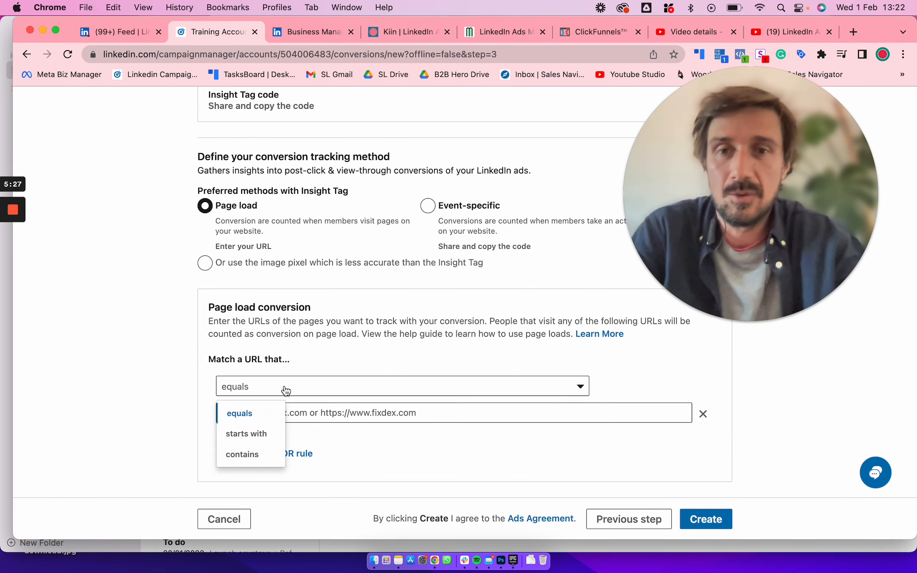
pyautogui.click(241, 432)
pyautogui.click(307, 412)
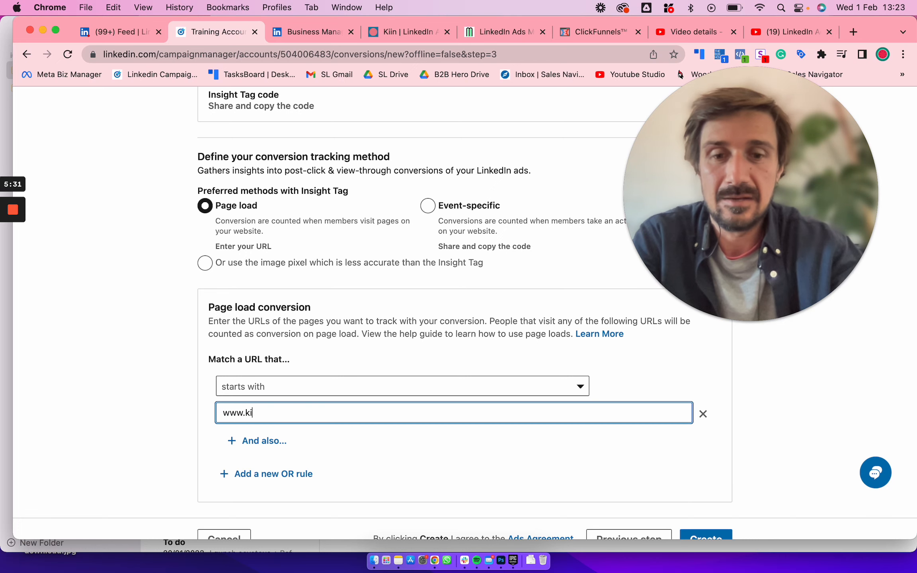
pyautogui.click(288, 387)
# View the Kiin website's learn page, select the /learn part of its address, and return to the conversion form
pyautogui.click(424, 34)
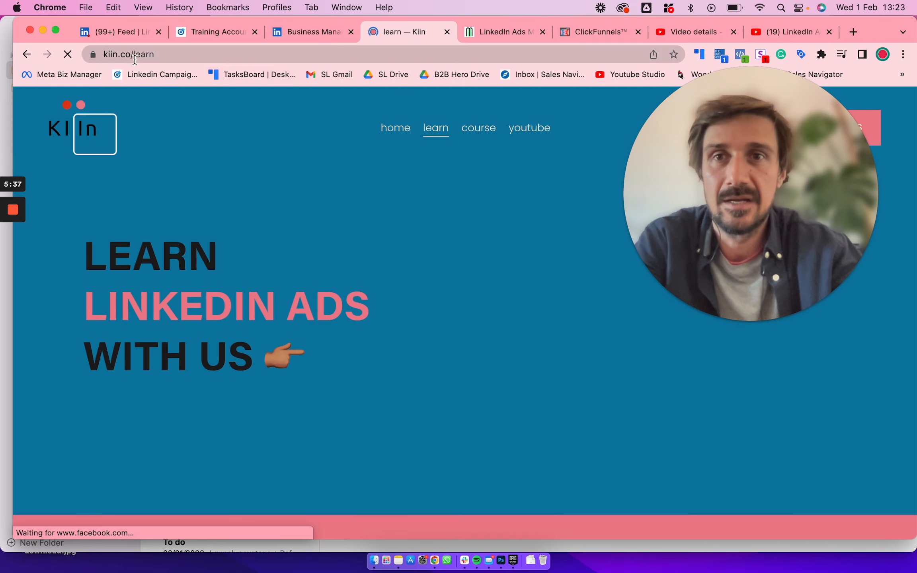
pyautogui.moveTo(155, 54); pyautogui.dragTo(132, 56)
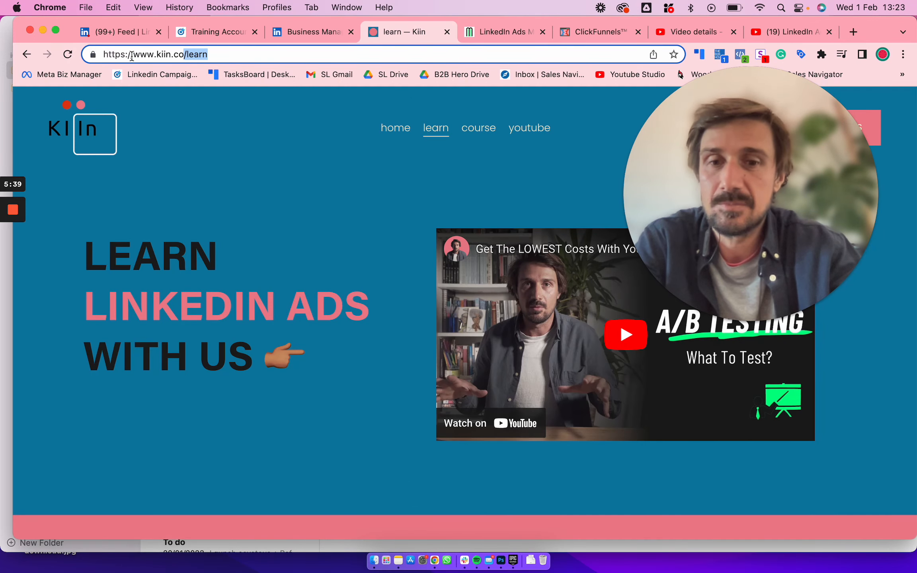
pyautogui.click(311, 34)
pyautogui.click(229, 34)
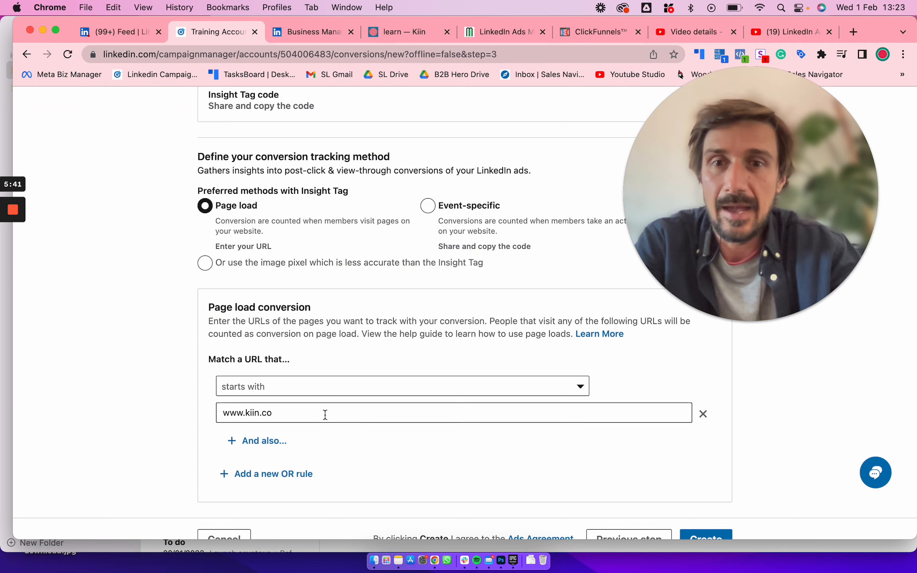
# Change the page load rule to match URLs containing /learn, and cancel the new conversion
pyautogui.doubleClick(310, 413)
pyautogui.click(304, 388)
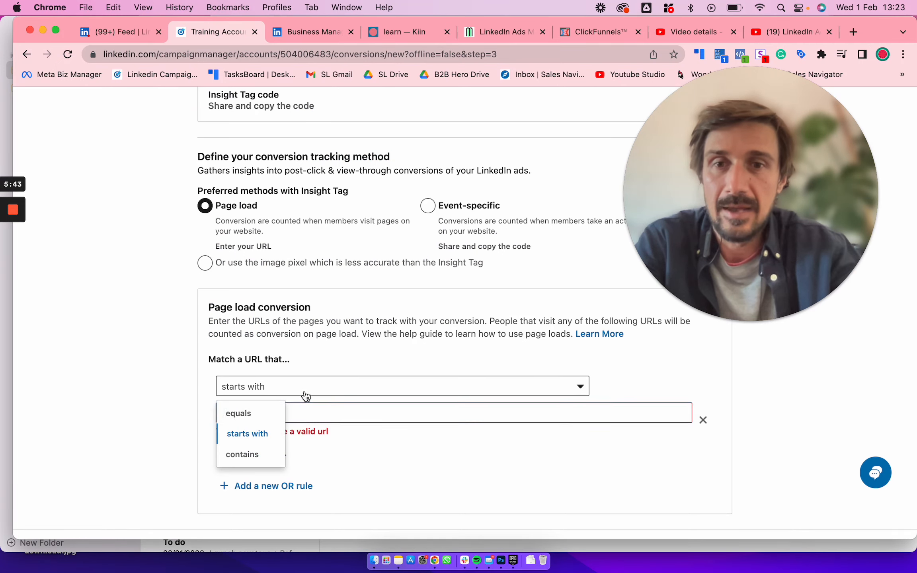
pyautogui.click(257, 455)
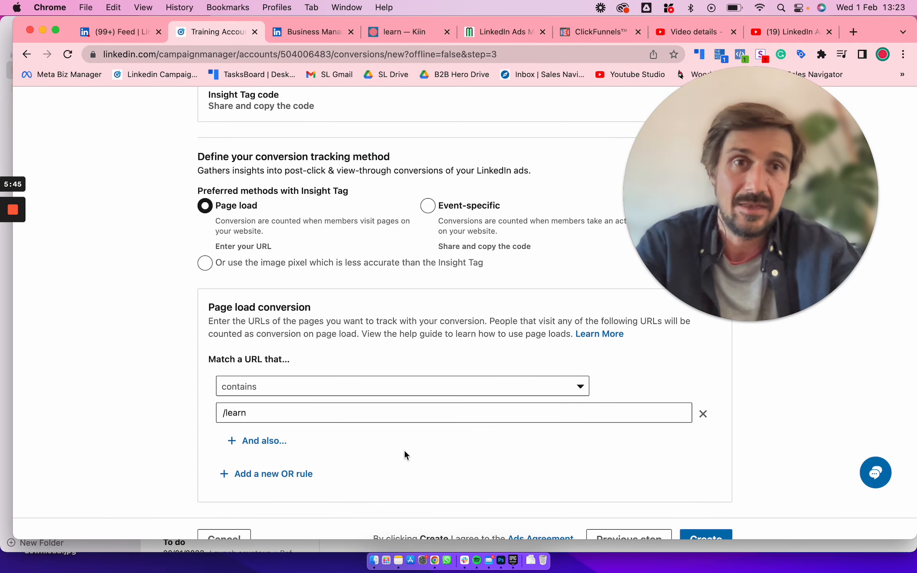
pyautogui.scroll(-2, 649, 426)
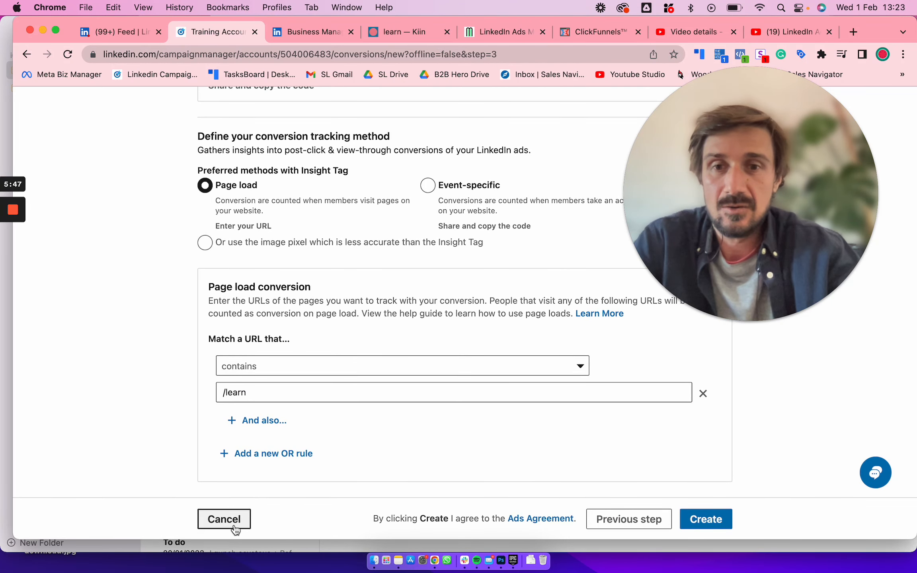
pyautogui.click(223, 515)
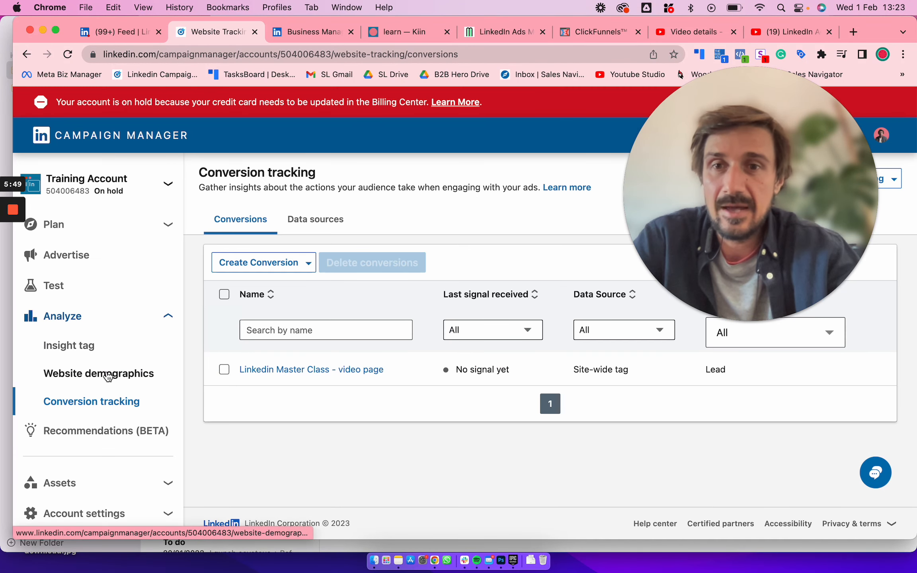
# View the website demographics page and return to the Insight Tag page
pyautogui.click(108, 374)
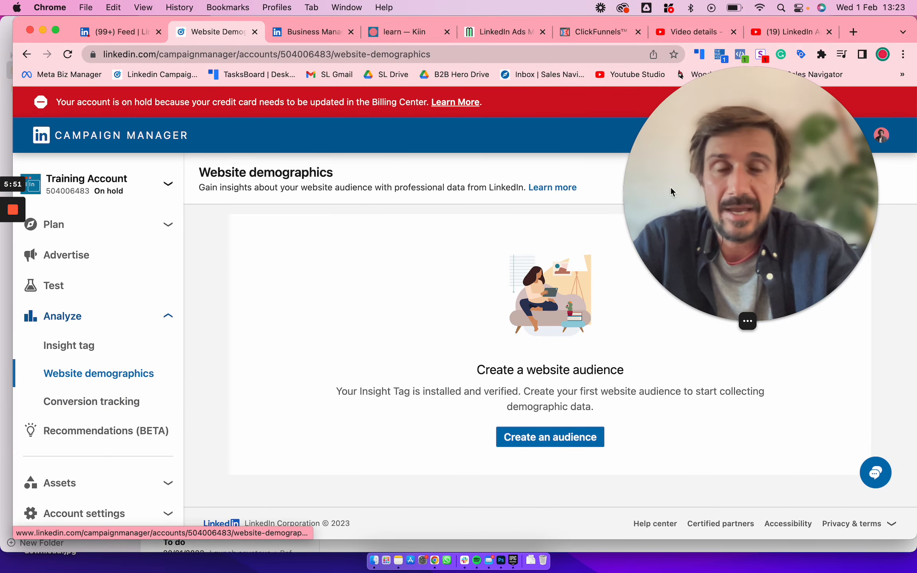
pyautogui.click(71, 346)
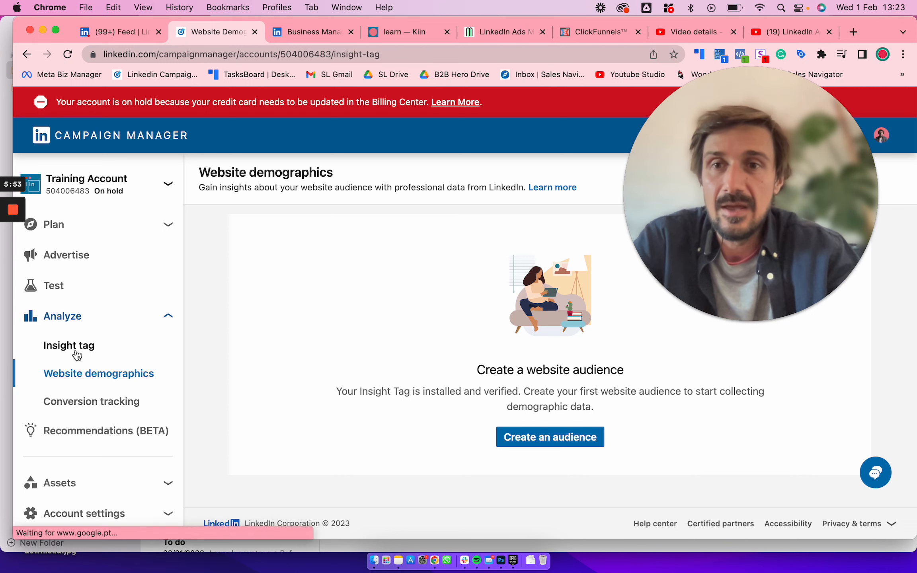
# Open the account's advertising overview and start creating a new campaign group
pyautogui.click(66, 257)
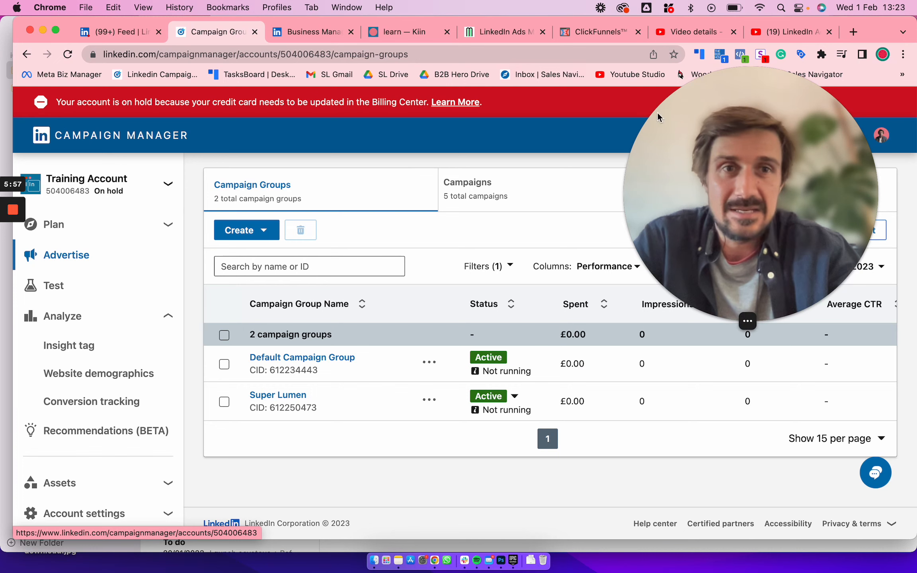
pyautogui.moveTo(657, 112); pyautogui.dragTo(442, 114)
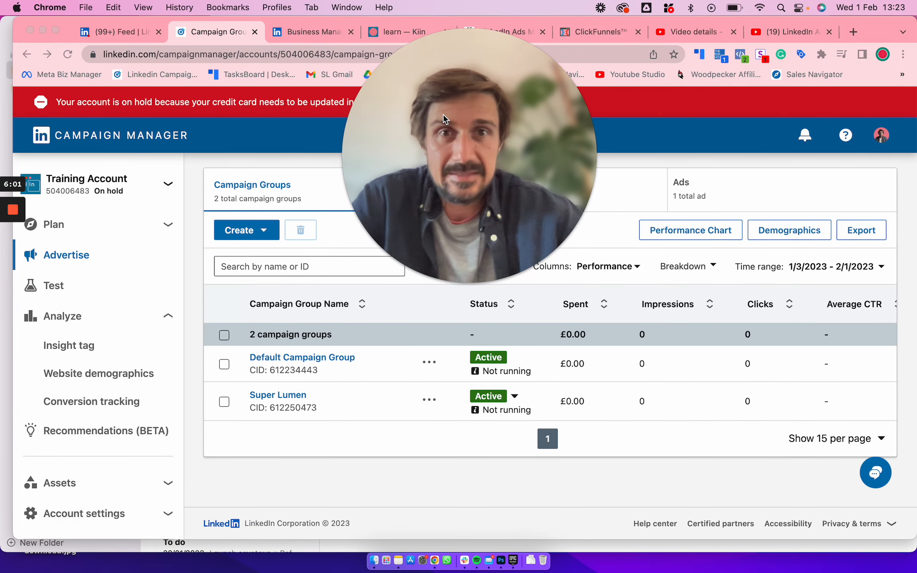
pyautogui.click(265, 231)
pyautogui.click(245, 302)
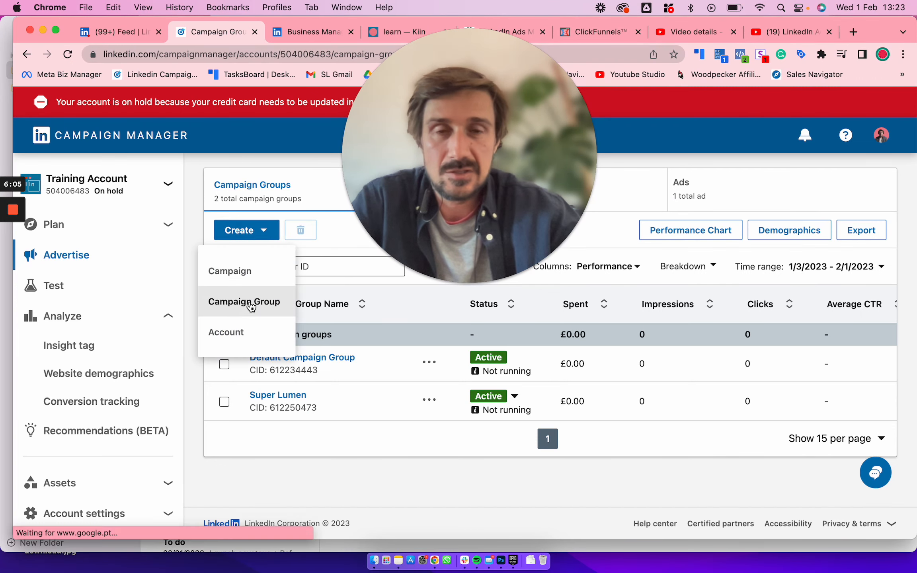
pyautogui.moveTo(422, 134); pyautogui.dragTo(616, 147)
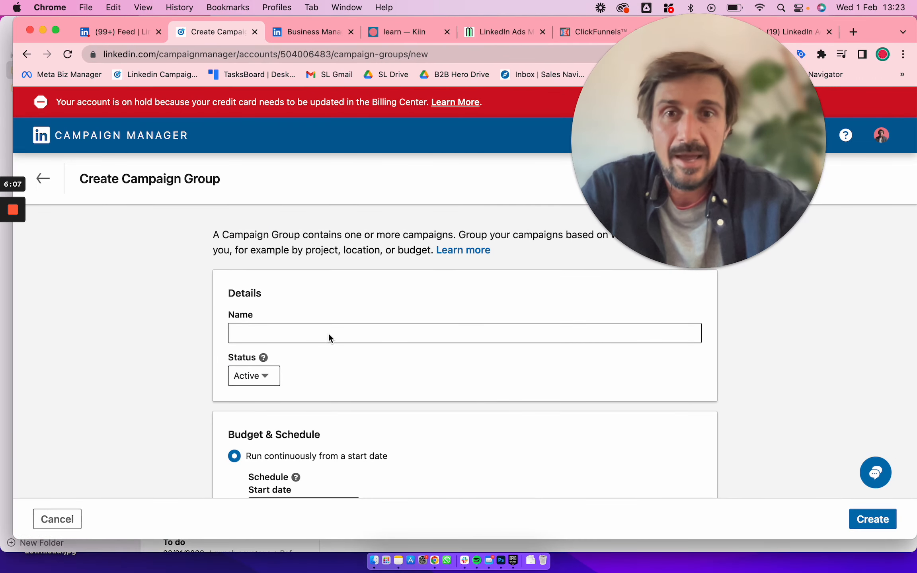
# Name the new campaign group "Kiin | Gated Content no.1 | Lead Gen"
pyautogui.click(328, 334)
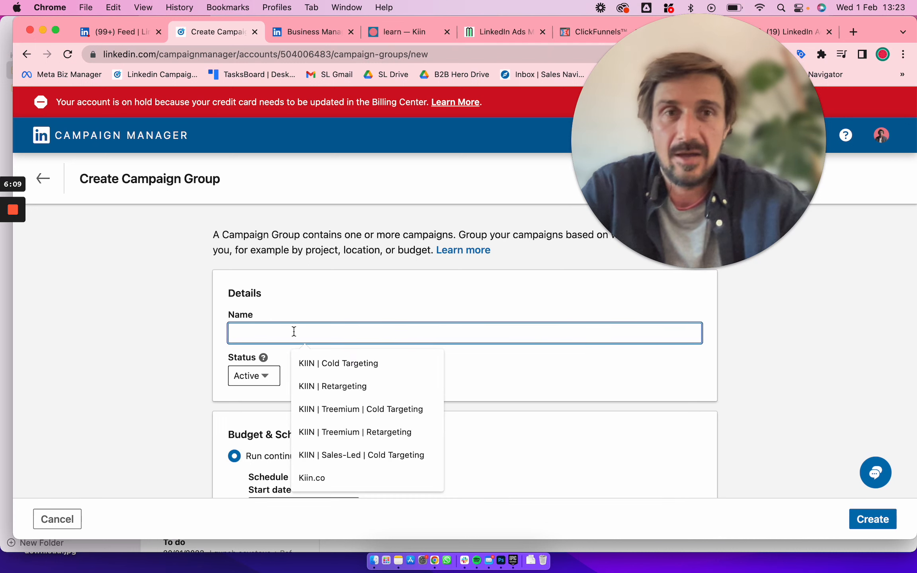
pyautogui.write('Ki')
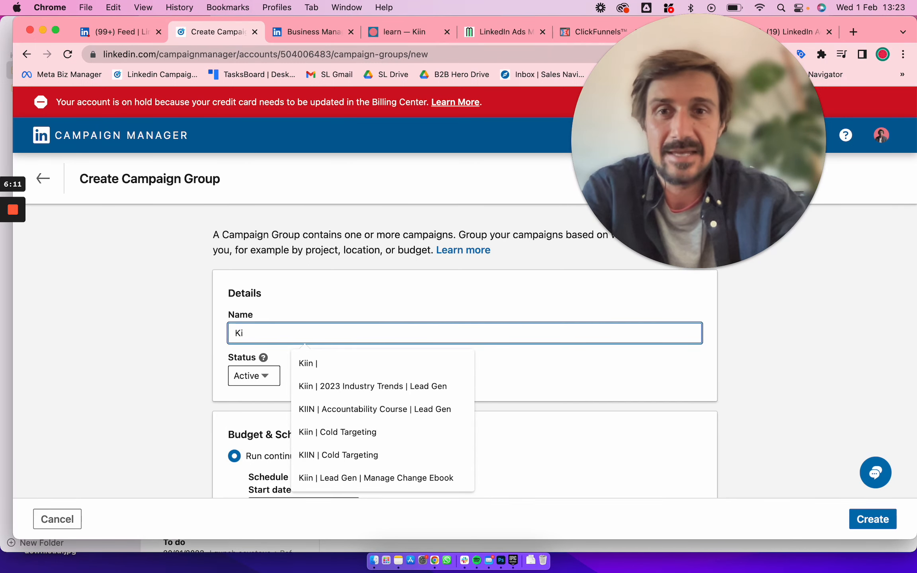
pyautogui.write('in |')
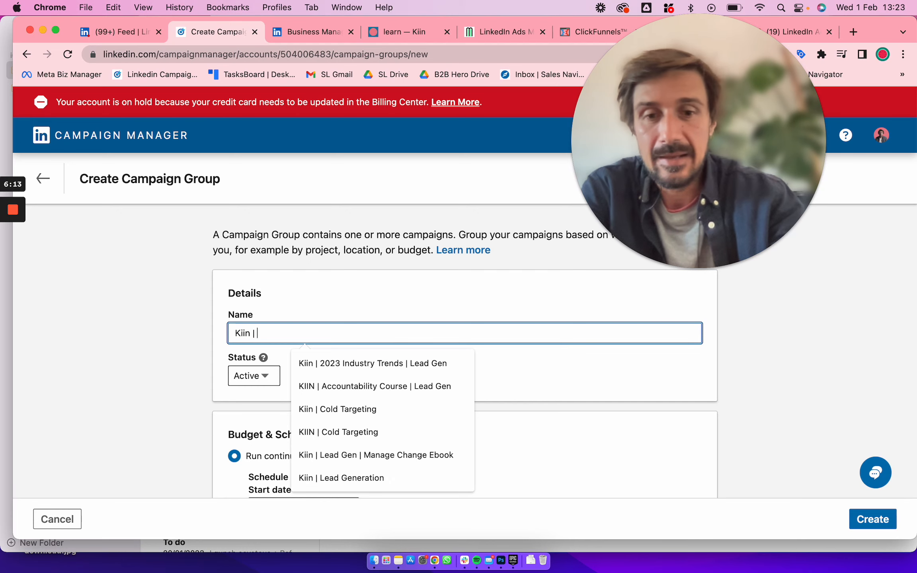
pyautogui.write(' Gated Cont')
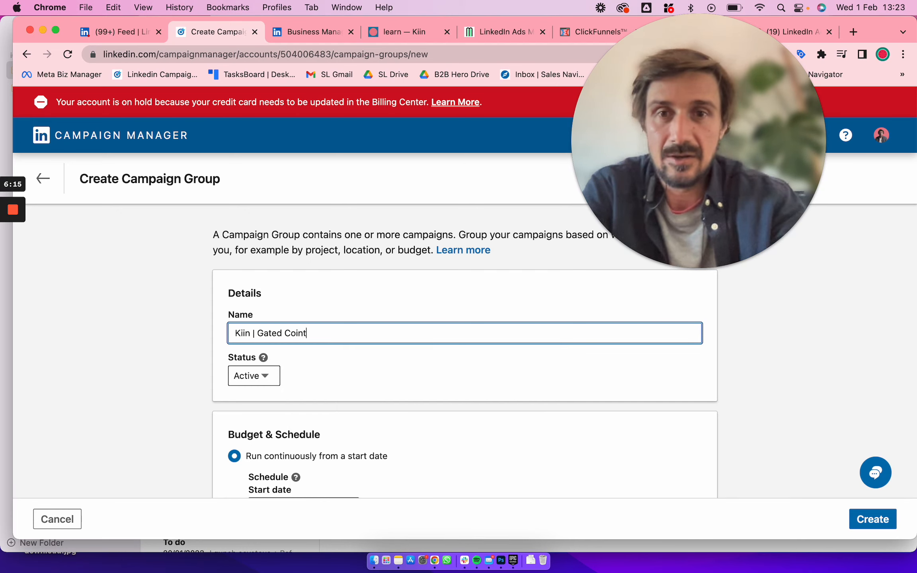
pyautogui.press('BackSpace')
pyautogui.press('BackSpace')
pyautogui.write('i')
pyautogui.press('BackSpace')
pyautogui.write('n')
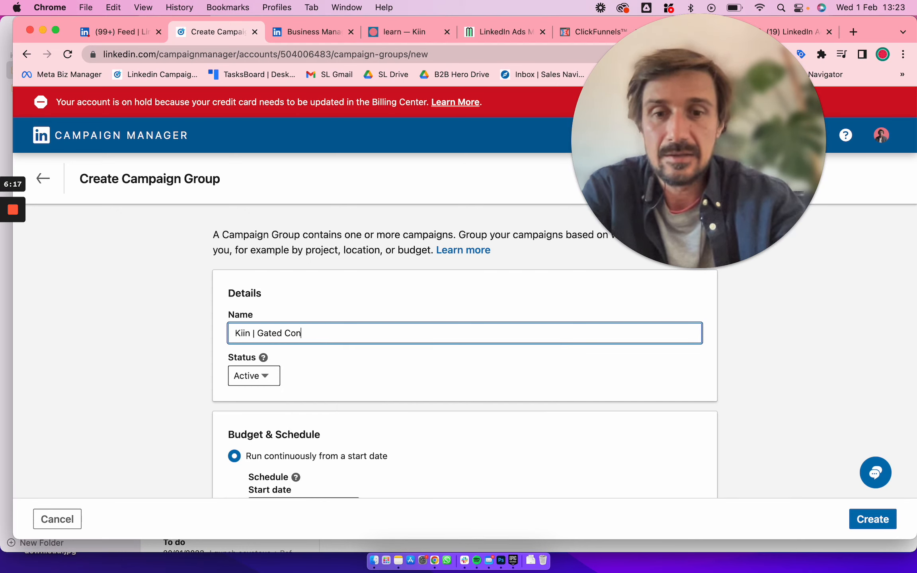
pyautogui.write('tent no.1 | Lead Gen')
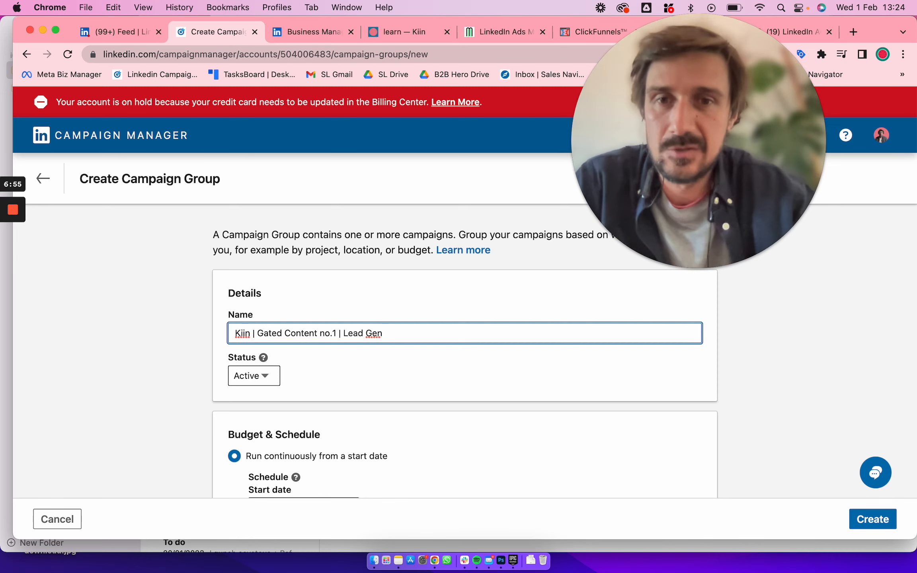
pyautogui.scroll(-2, 446, 451)
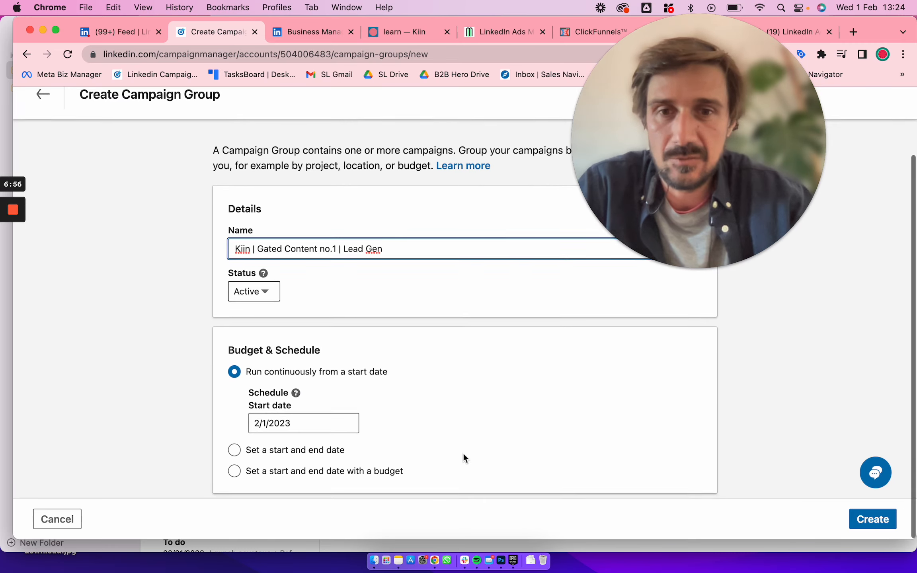
# Create the campaign group, start a new campaign inside it, and continue to the objective selection
pyautogui.click(871, 519)
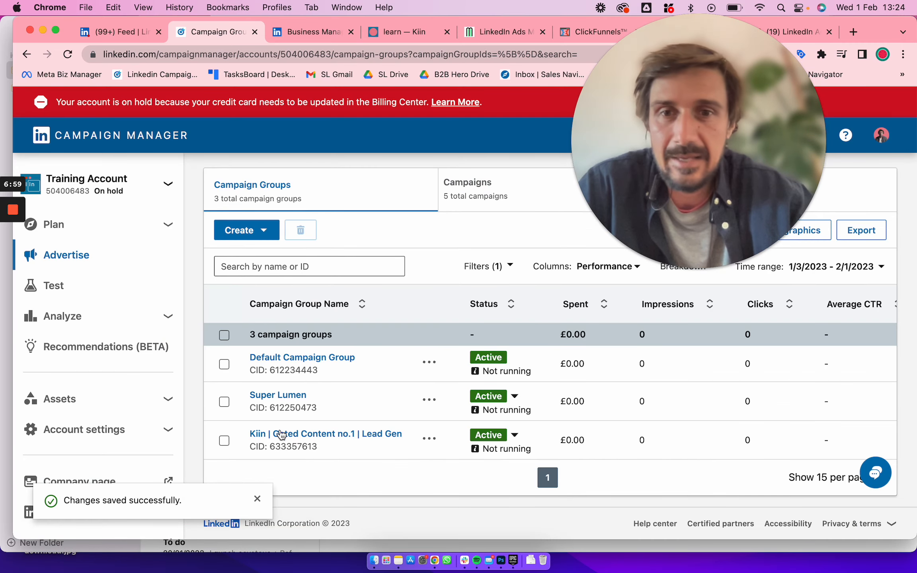
pyautogui.click(485, 201)
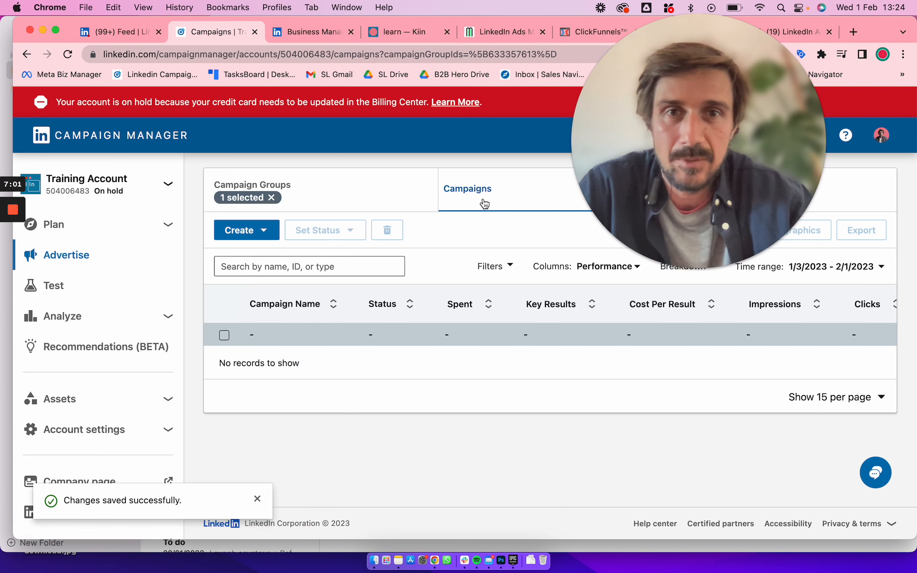
pyautogui.click(263, 230)
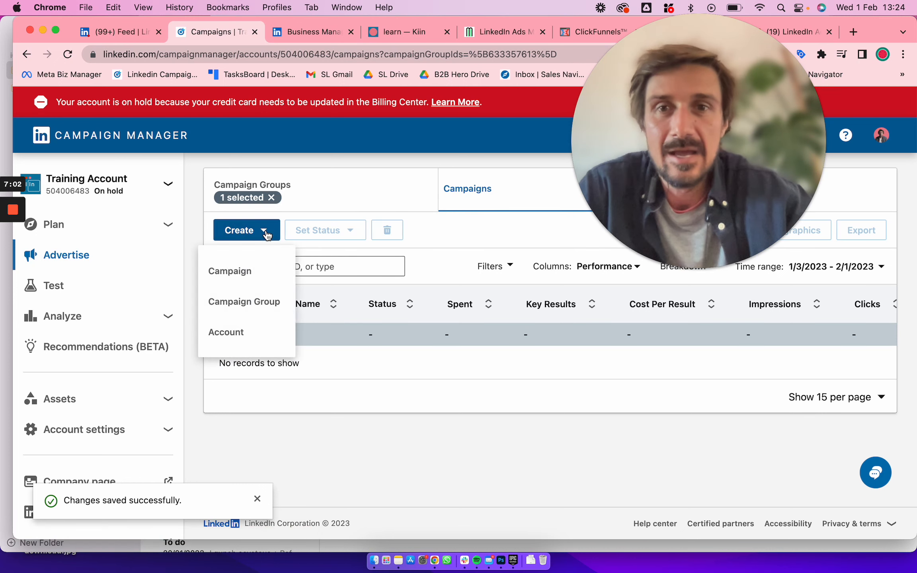
pyautogui.click(230, 272)
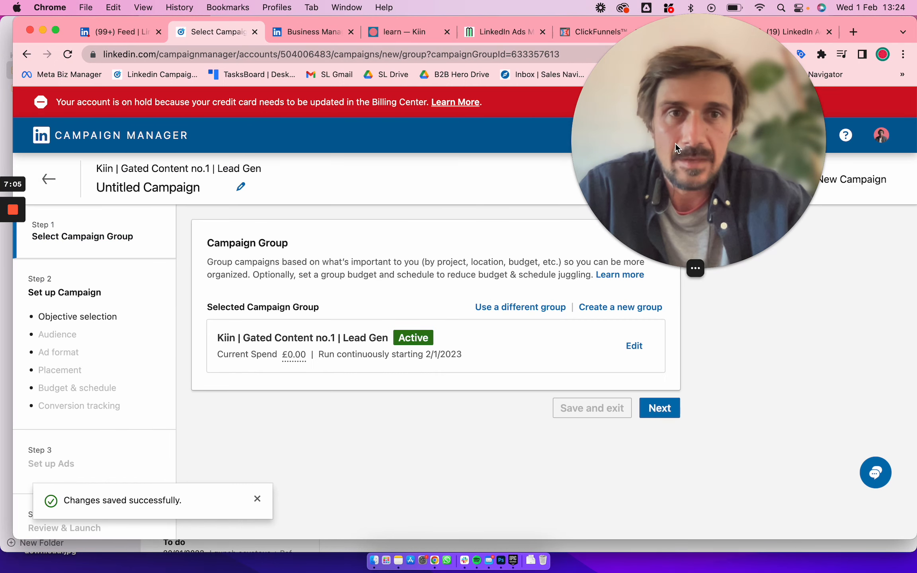
pyautogui.click(661, 408)
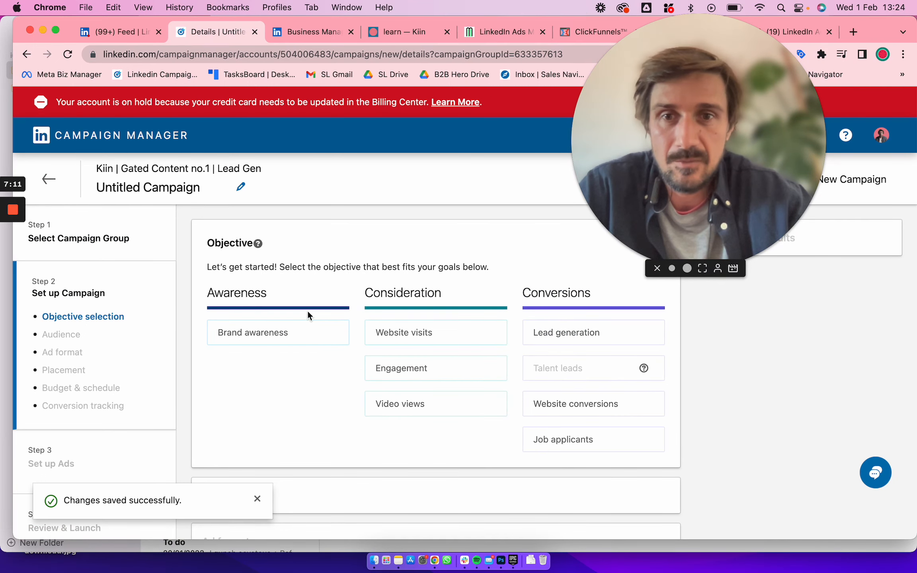
# Try the Brand awareness objective, look through its ad formats, and reopen the objective choices
pyautogui.moveTo(280, 341)
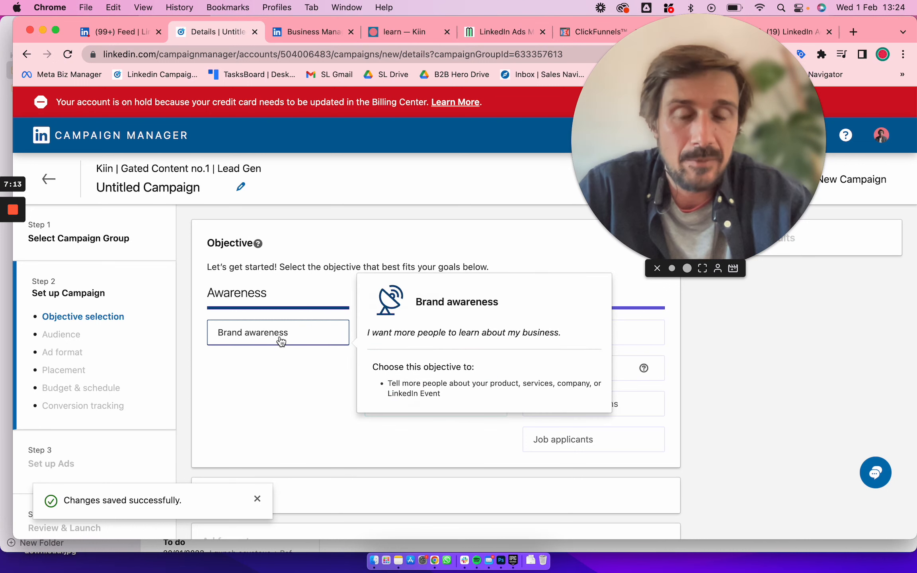
pyautogui.click(300, 337)
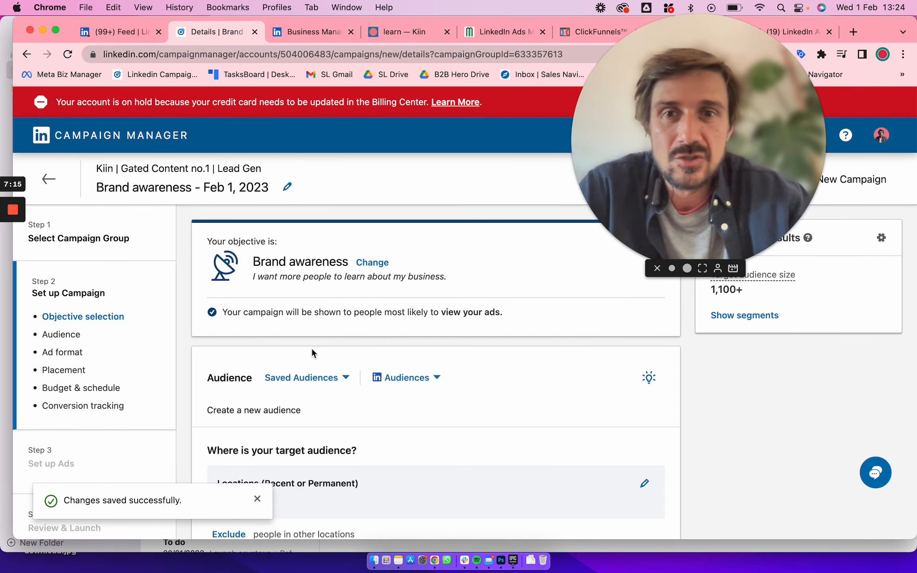
pyautogui.scroll(-15, 311, 348)
pyautogui.scroll(-12, 312, 348)
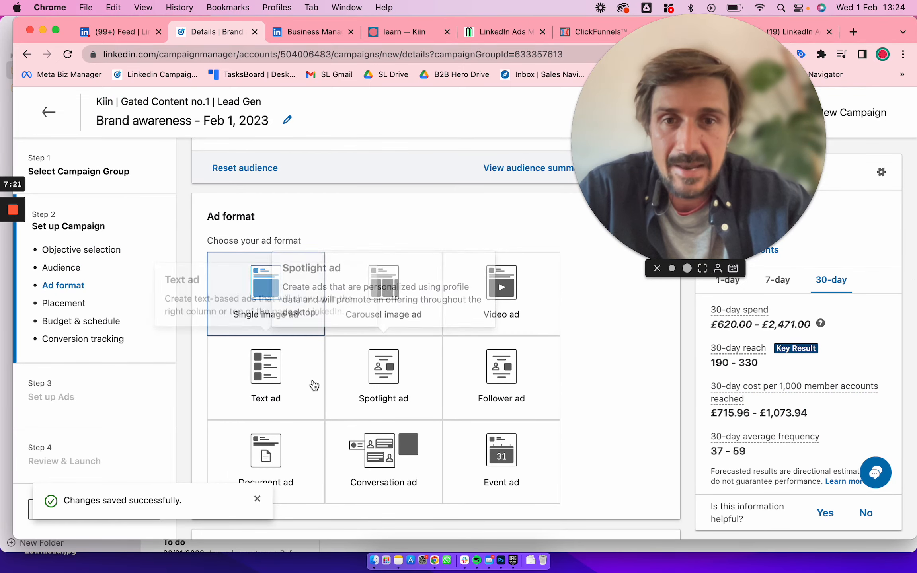
pyautogui.scroll(20, 312, 381)
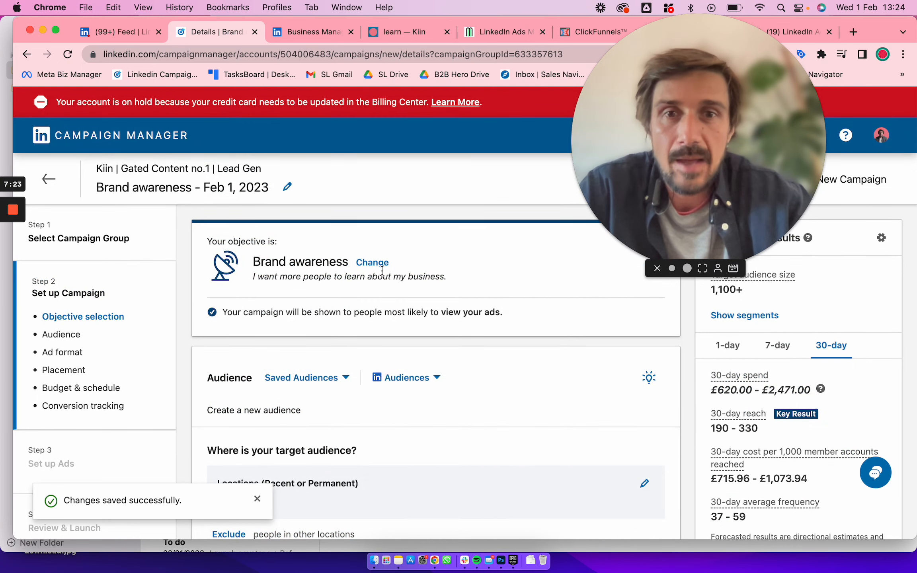
pyautogui.click(370, 263)
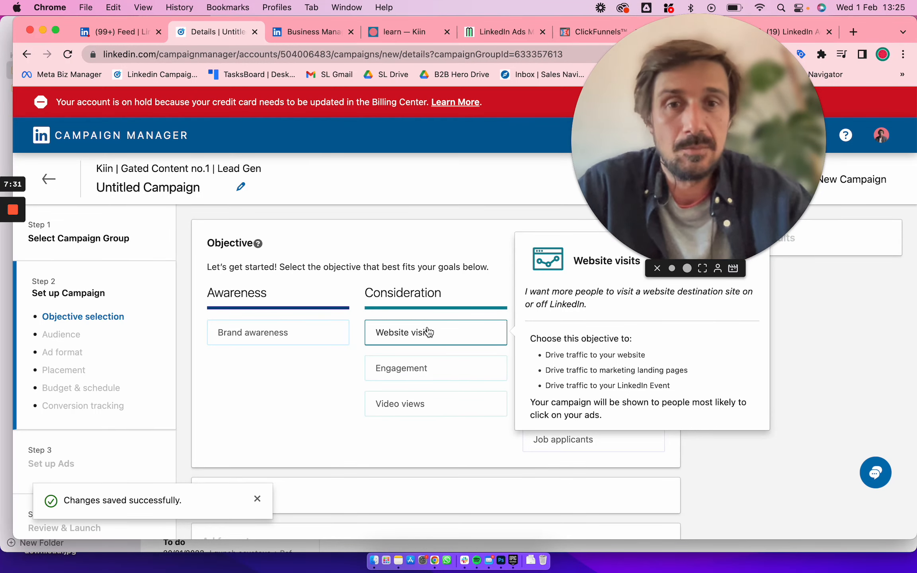
# Examine the descriptions of the consideration and conversion objectives, including Website visits, Engagement, Lead generation and Website conversions
pyautogui.moveTo(575, 400)
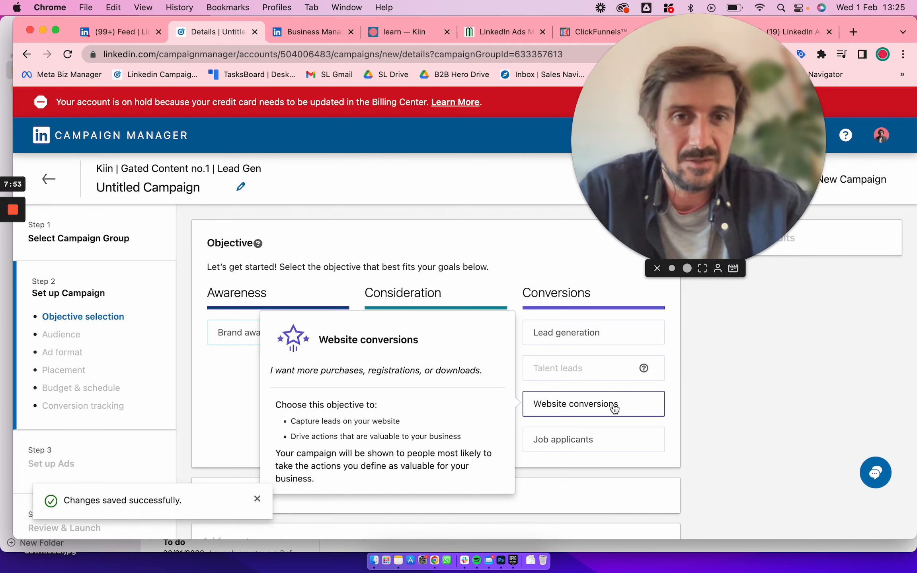
pyautogui.moveTo(429, 373)
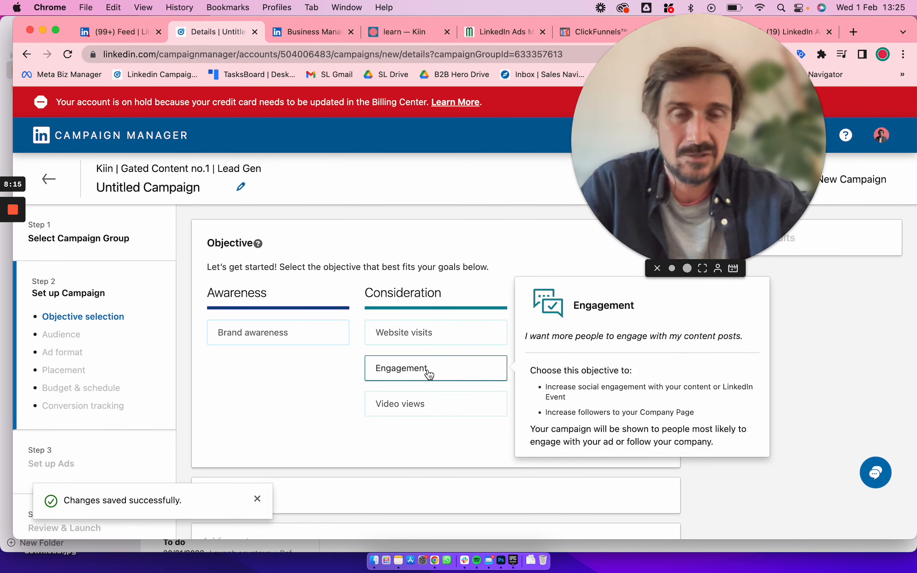
pyautogui.moveTo(418, 412)
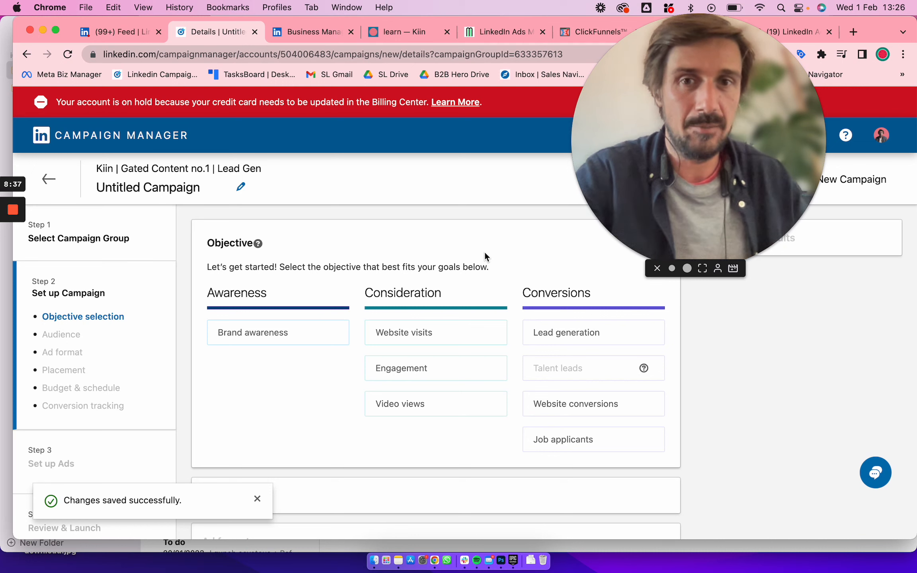
pyautogui.moveTo(449, 335)
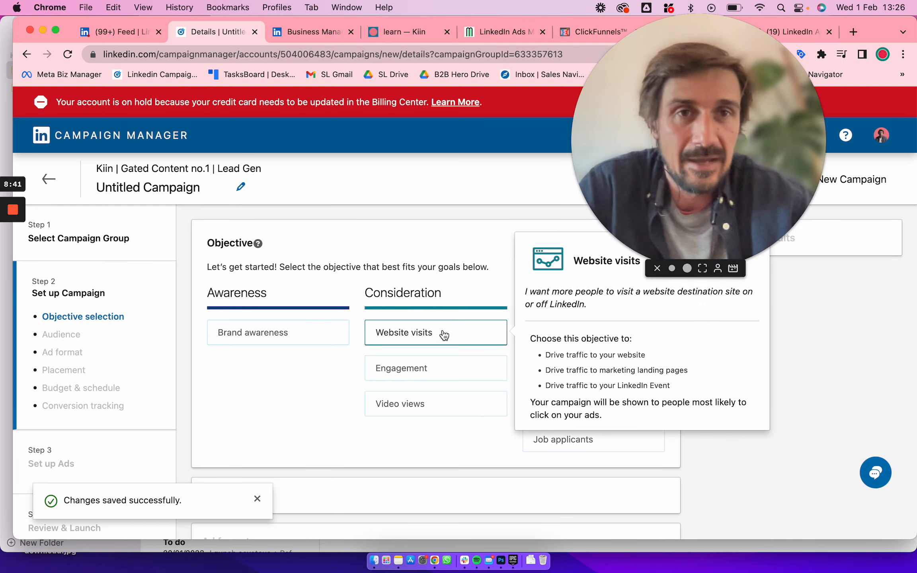
pyautogui.moveTo(578, 408)
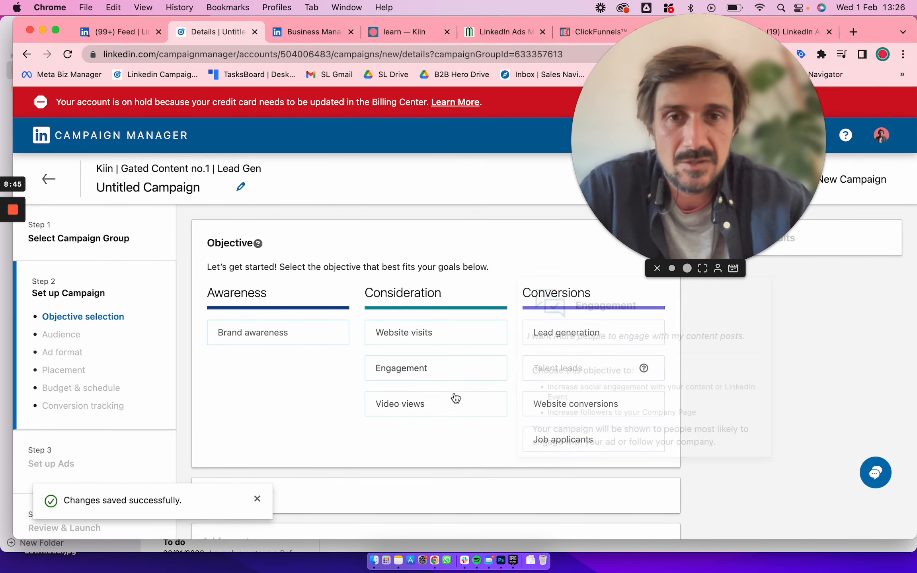
pyautogui.moveTo(452, 405)
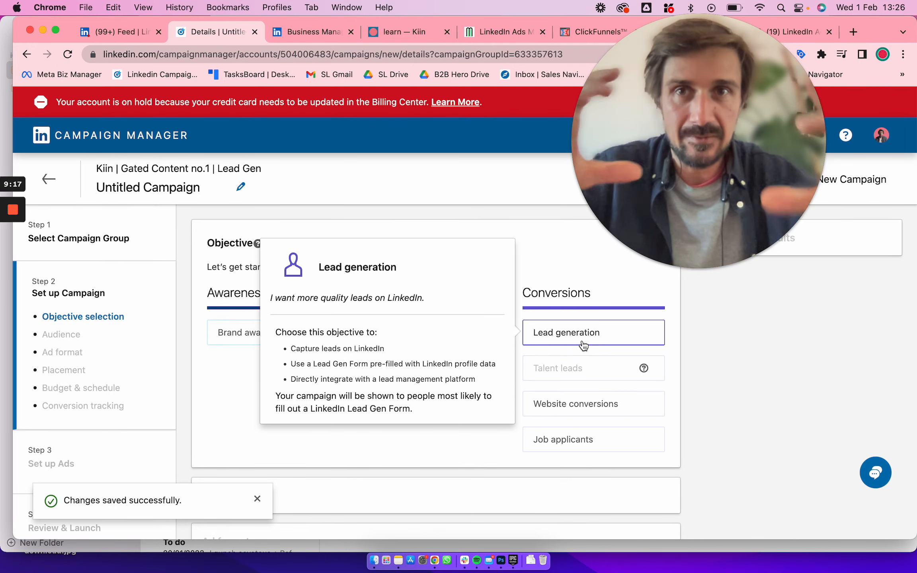
# Switch to the LinkedIn feed, examine the promoted LinkedIn Ads post about boosting, and open its linked page
pyautogui.click(113, 36)
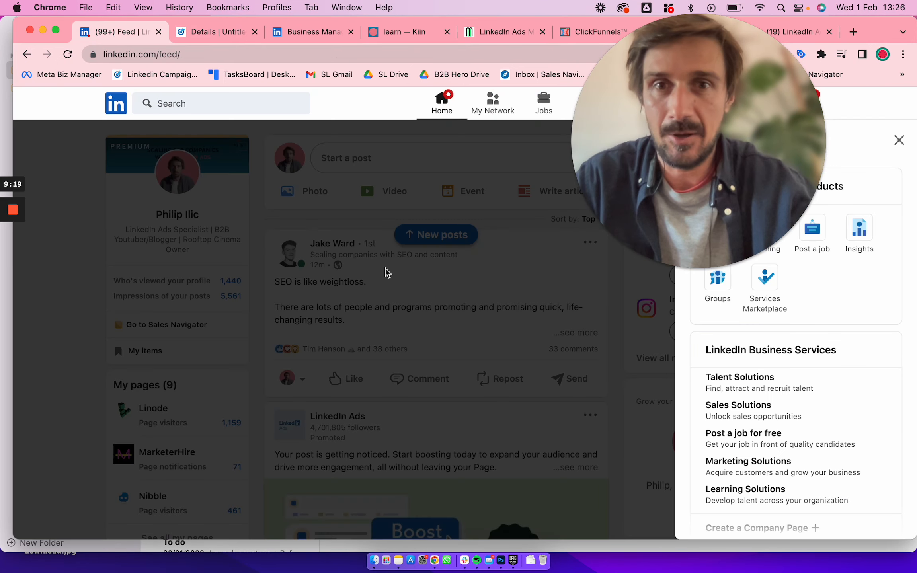
pyautogui.click(406, 281)
pyautogui.scroll(-5, 407, 281)
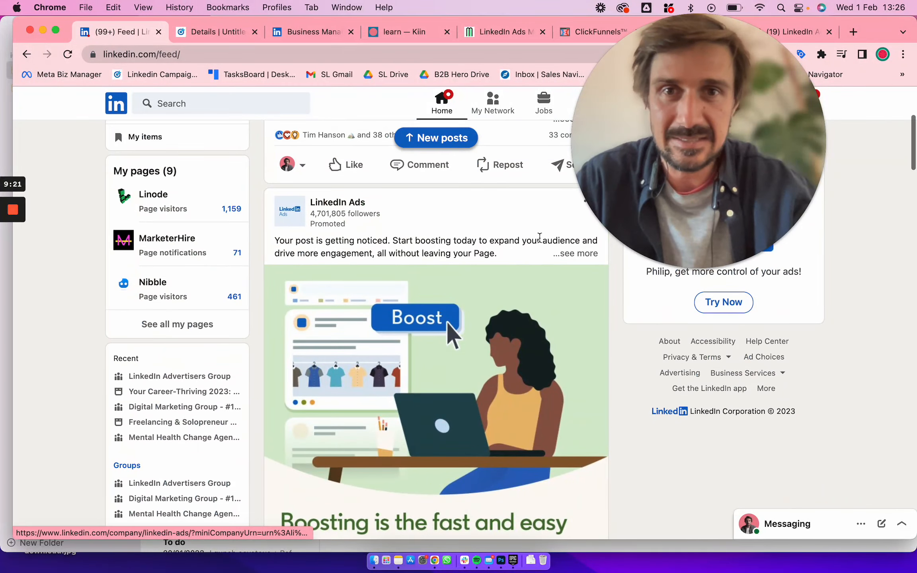
pyautogui.scroll(-2, 390, 406)
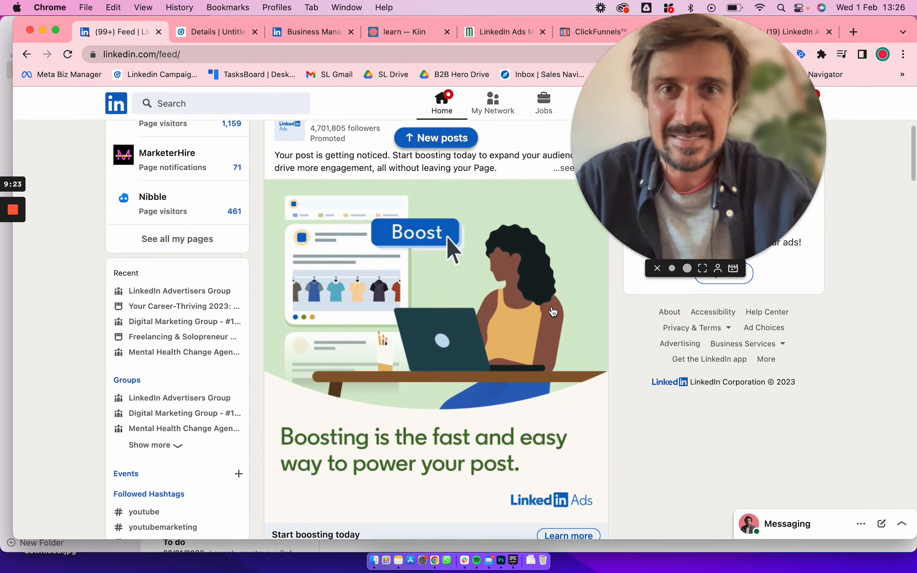
pyautogui.scroll(1, 390, 406)
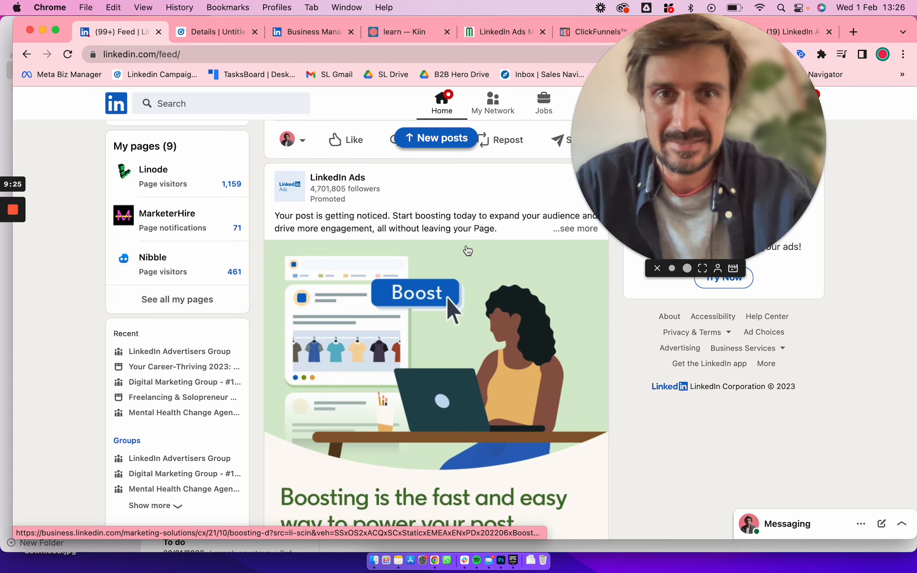
pyautogui.scroll(-4, 468, 255)
pyautogui.click(569, 436)
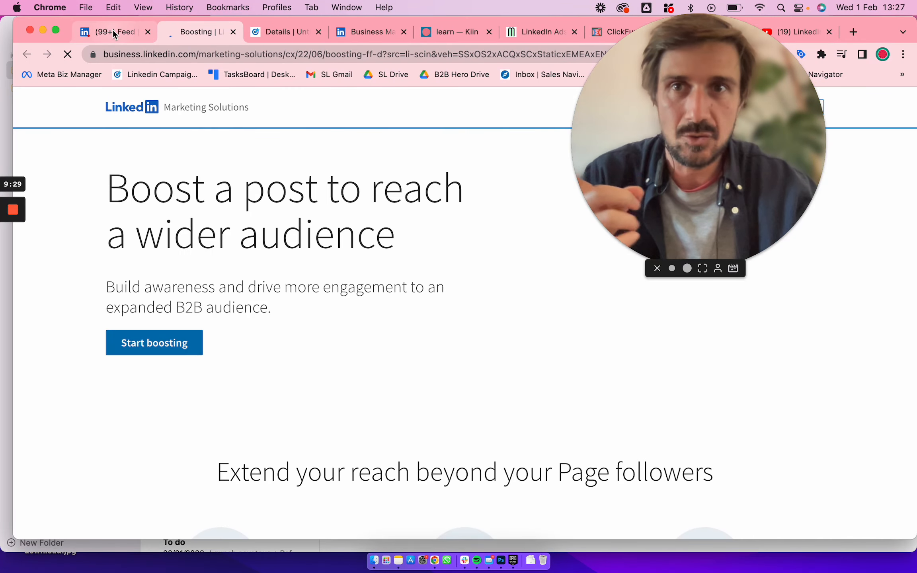
# Return to the promoted post in the feed, look it over, and switch back to the campaign setup
pyautogui.click(113, 31)
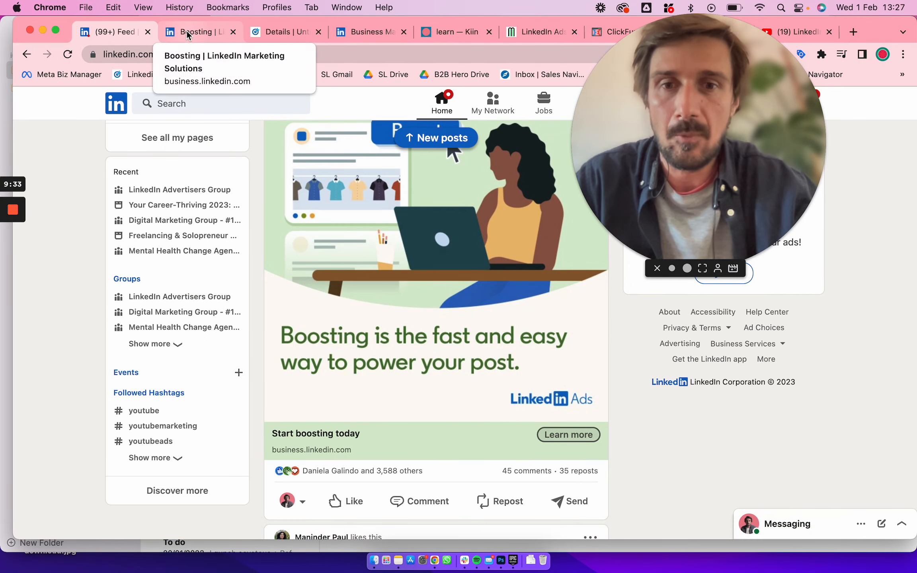
pyautogui.scroll(-3, 364, 330)
pyautogui.scroll(3, 365, 329)
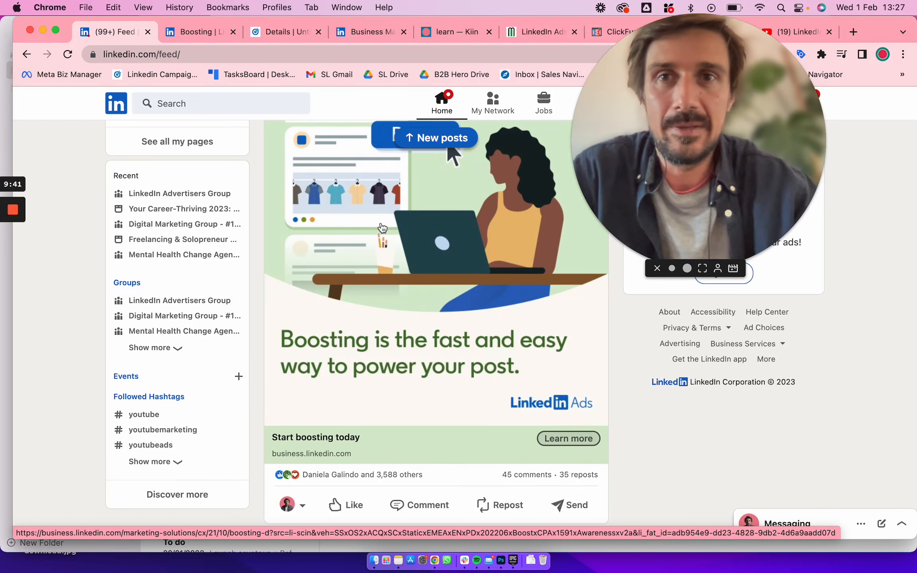
pyautogui.click(281, 32)
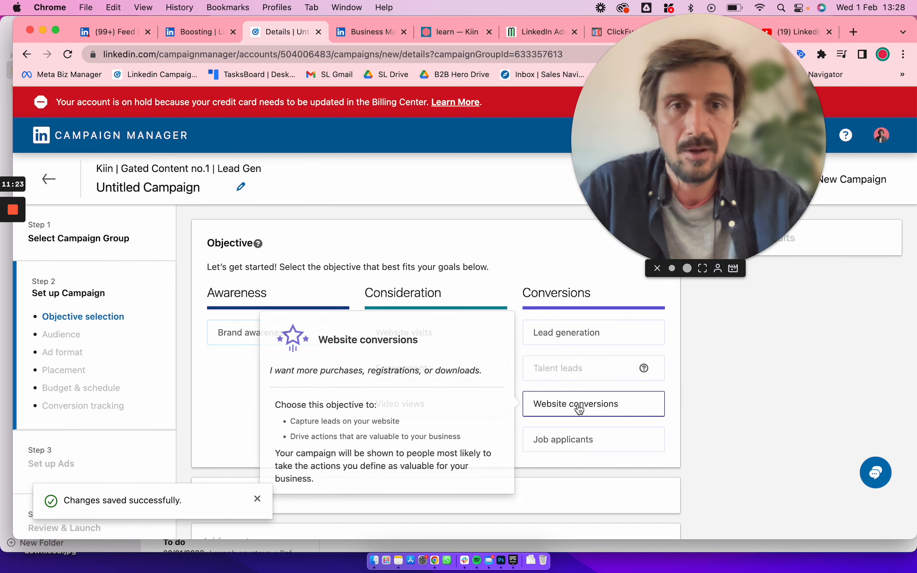
# Choose Website visits as the campaign objective
pyautogui.moveTo(566, 441)
pyautogui.scroll(-4, 567, 441)
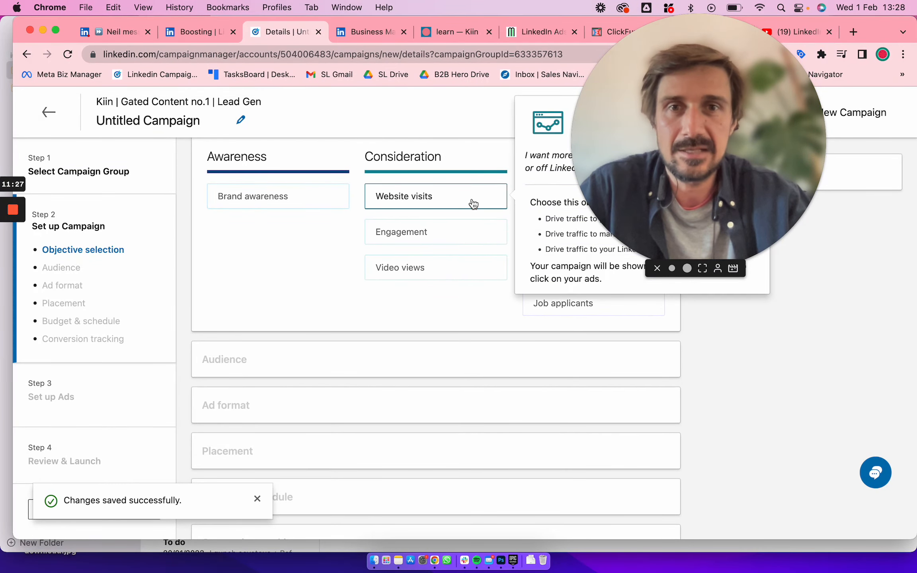
pyautogui.click(470, 204)
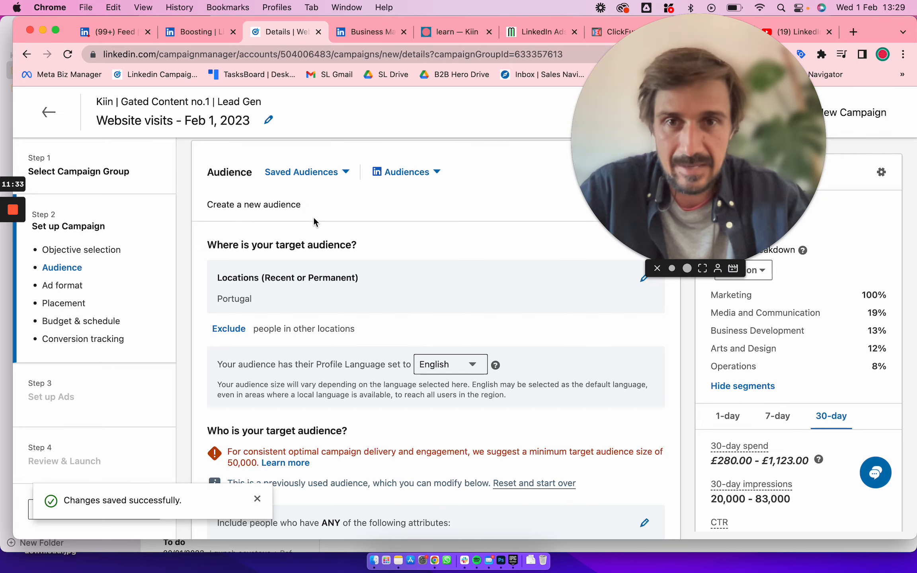
# Examine the campaign's audience settings and the forecasted target audience size
pyautogui.scroll(-3, 303, 328)
pyautogui.scroll(3, 303, 328)
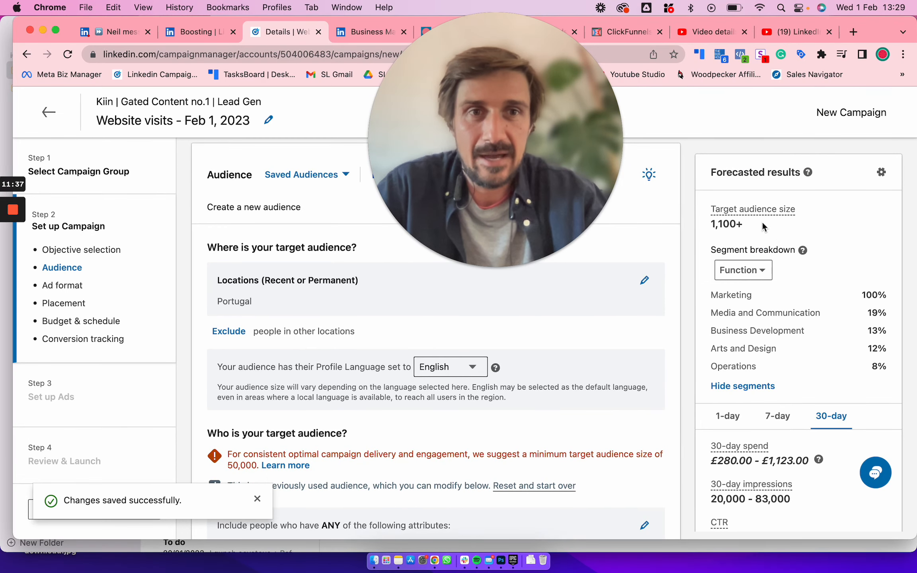
pyautogui.moveTo(762, 220); pyautogui.dragTo(704, 226)
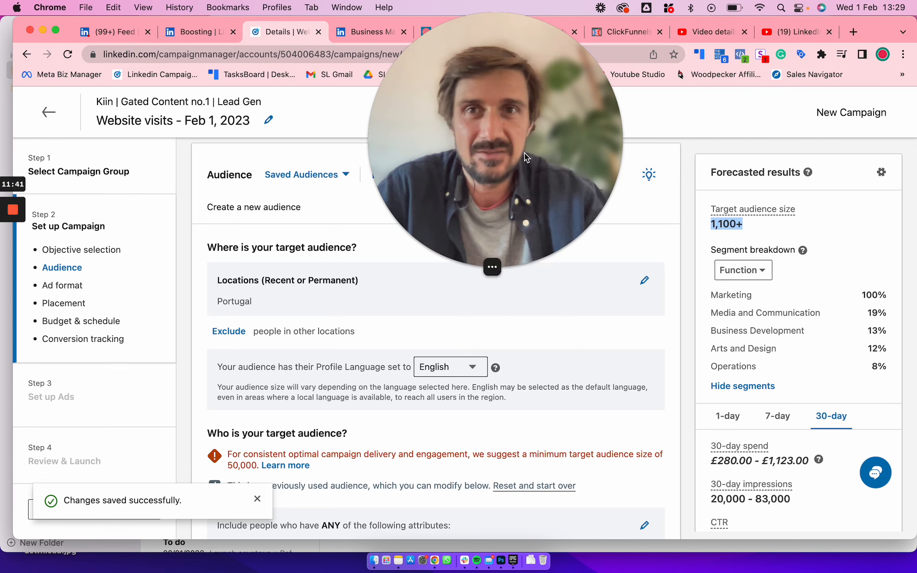
pyautogui.moveTo(508, 134); pyautogui.dragTo(759, 127)
pyautogui.scroll(-3, 491, 199)
pyautogui.scroll(2, 491, 200)
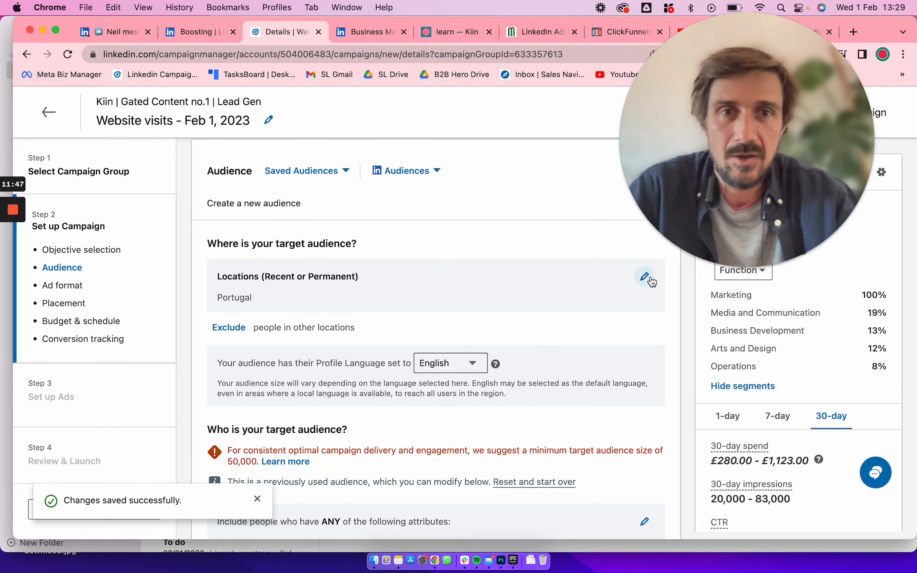
# Replace Portugal with United States as the audience's target location
pyautogui.click(645, 276)
pyautogui.click(268, 299)
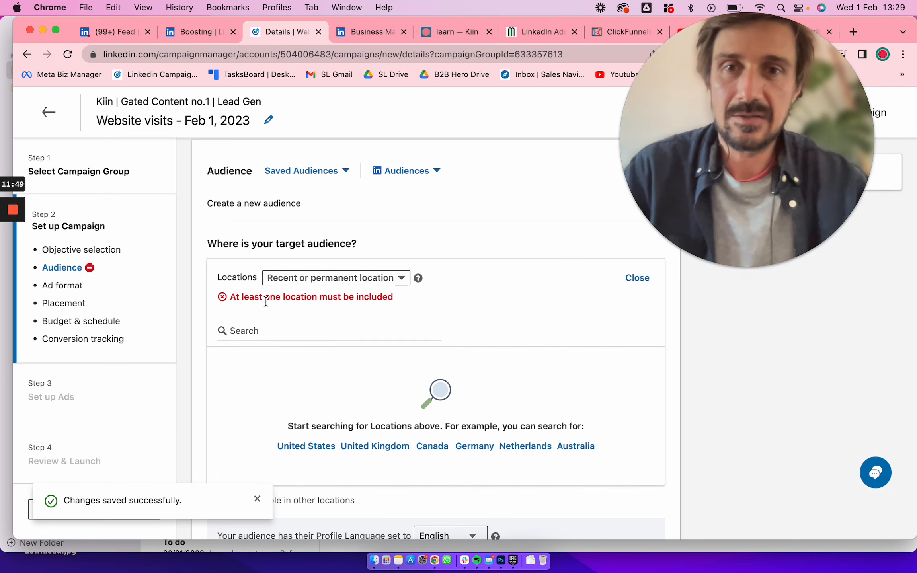
pyautogui.write('united')
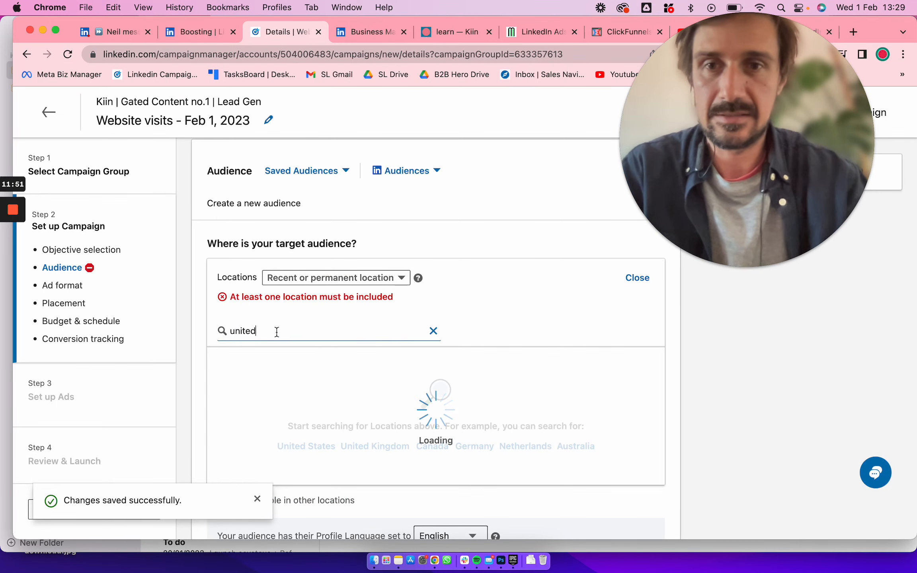
pyautogui.click(263, 358)
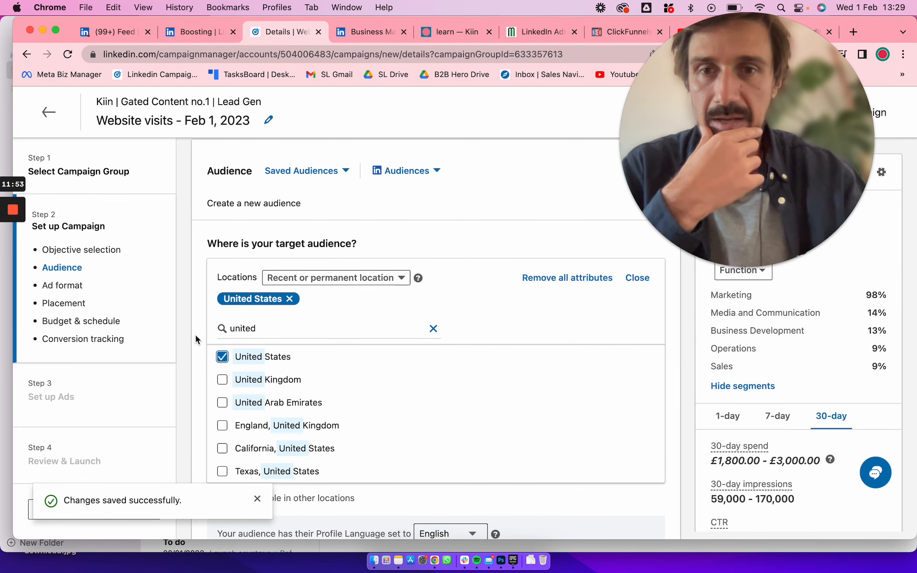
# Open the job titles targeting group for editing and look at its Company List upload option under Audiences
pyautogui.scroll(-6, 195, 334)
pyautogui.scroll(-3, 195, 335)
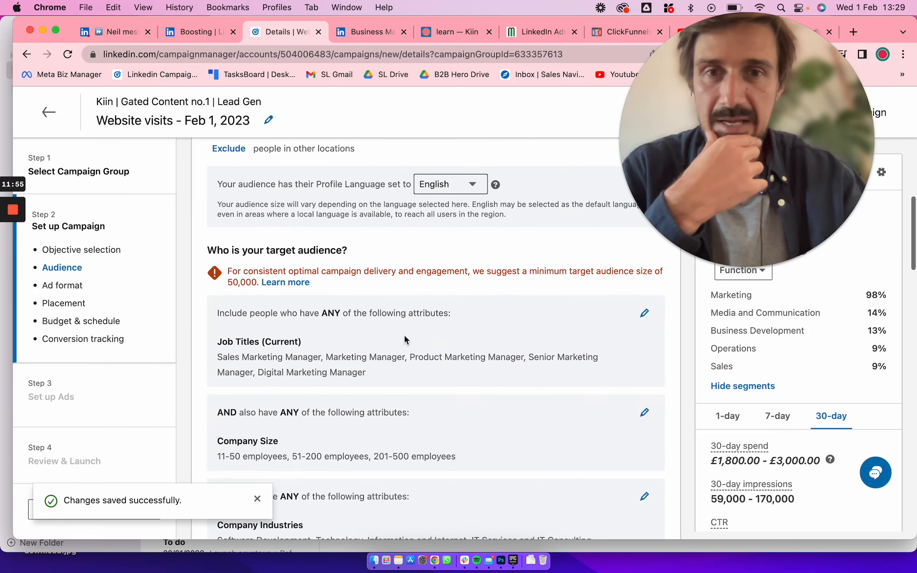
pyautogui.click(642, 311)
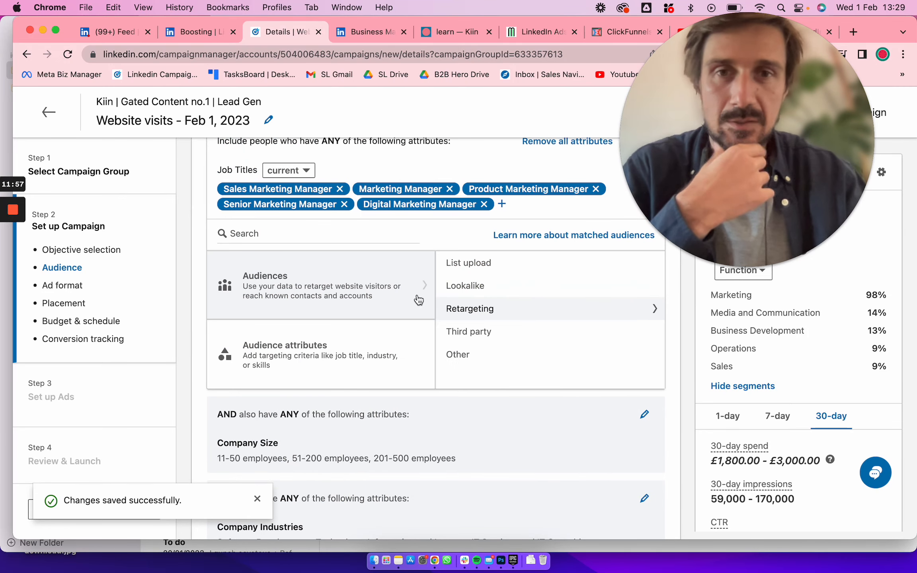
pyautogui.click(469, 264)
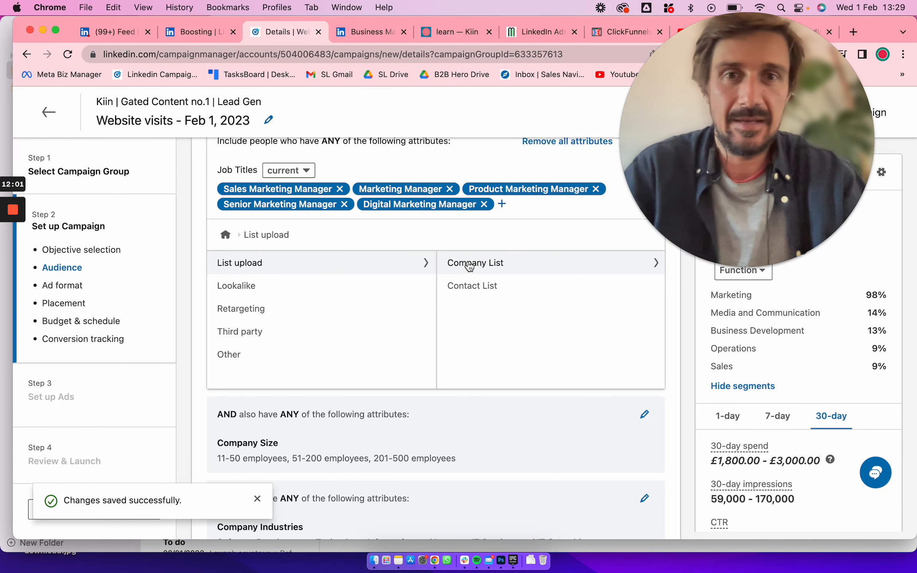
pyautogui.click(487, 267)
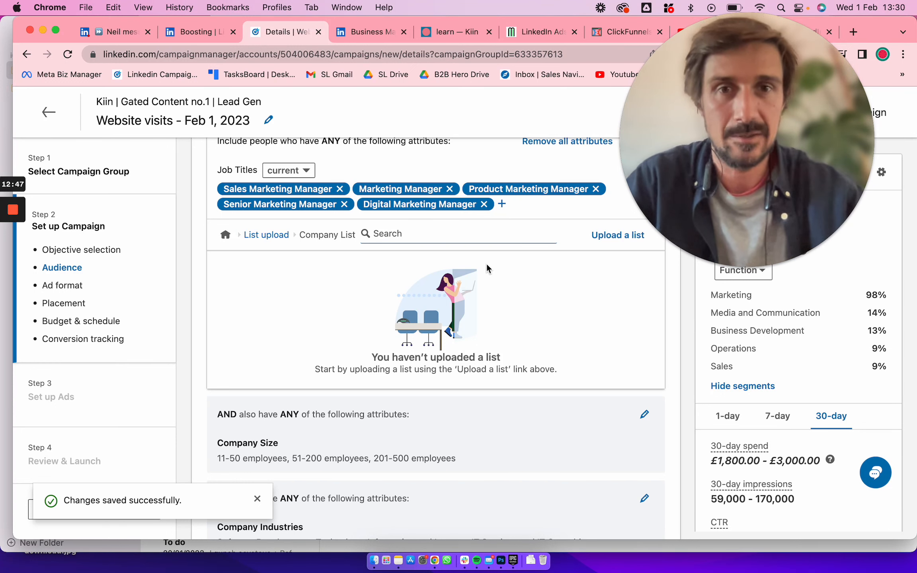
pyautogui.click(271, 261)
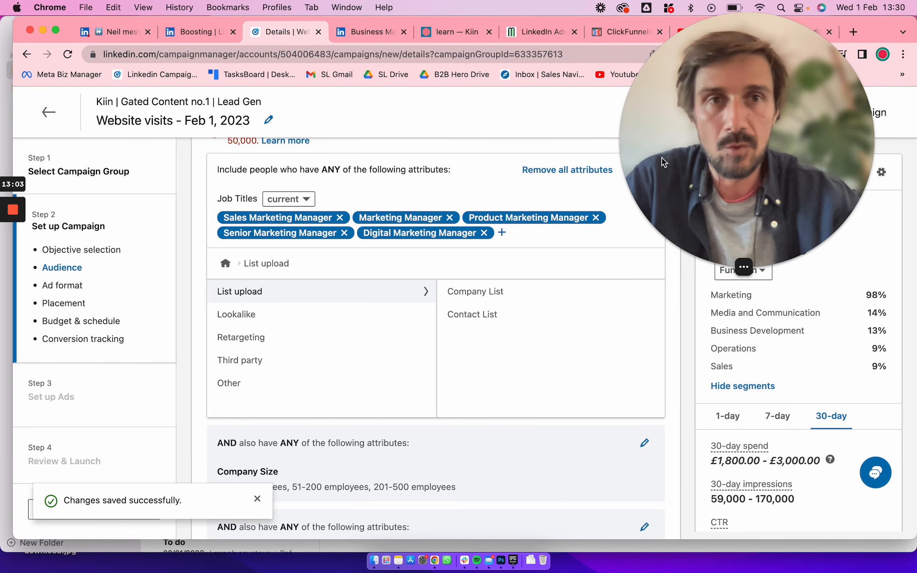
# Look at the LinkedIn Ads Mastery course page and return to the campaign setup
pyautogui.moveTo(659, 168); pyautogui.dragTo(660, 268)
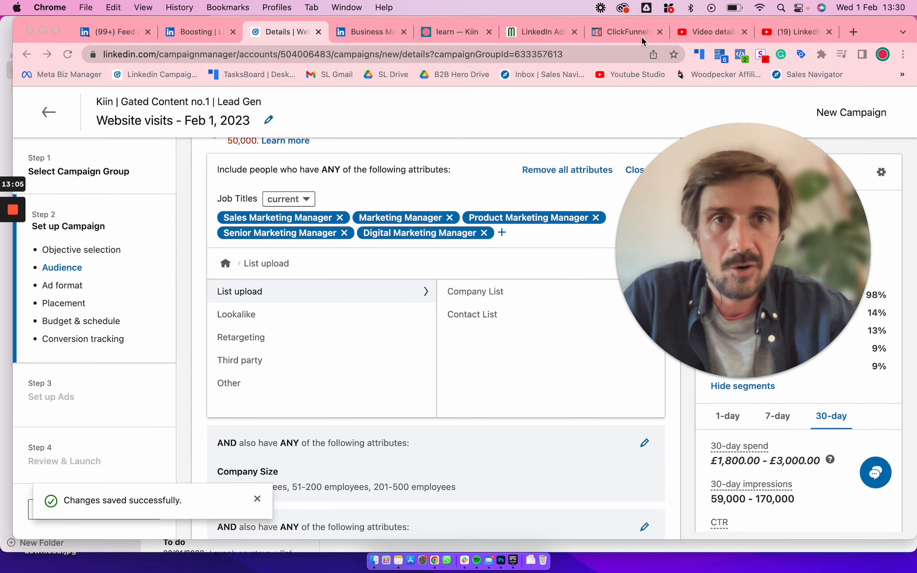
pyautogui.click(614, 31)
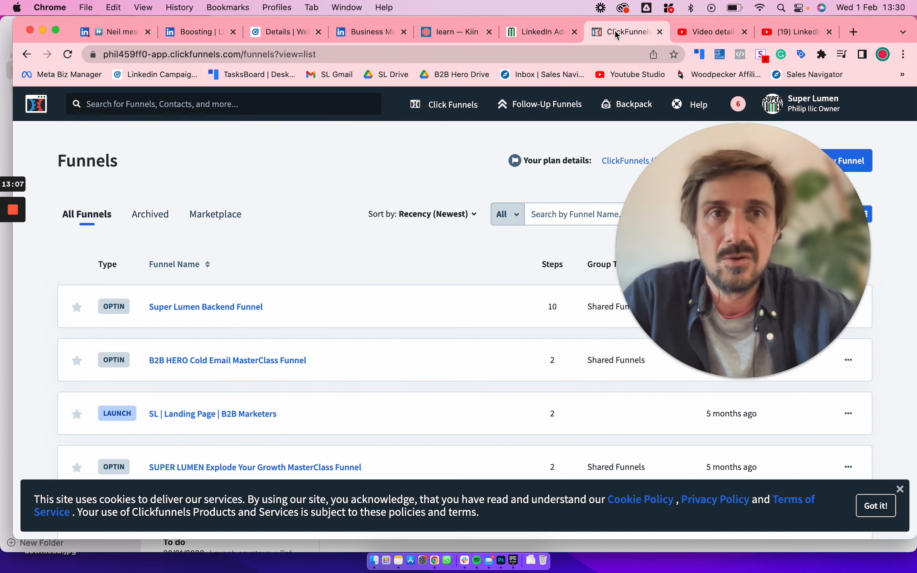
pyautogui.click(526, 34)
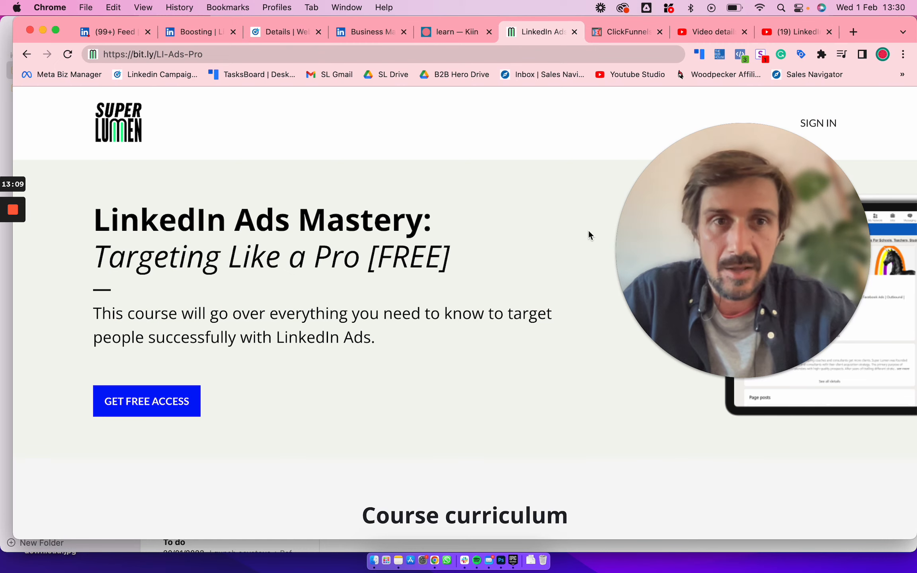
pyautogui.moveTo(697, 230); pyautogui.dragTo(637, 127)
pyautogui.click(275, 32)
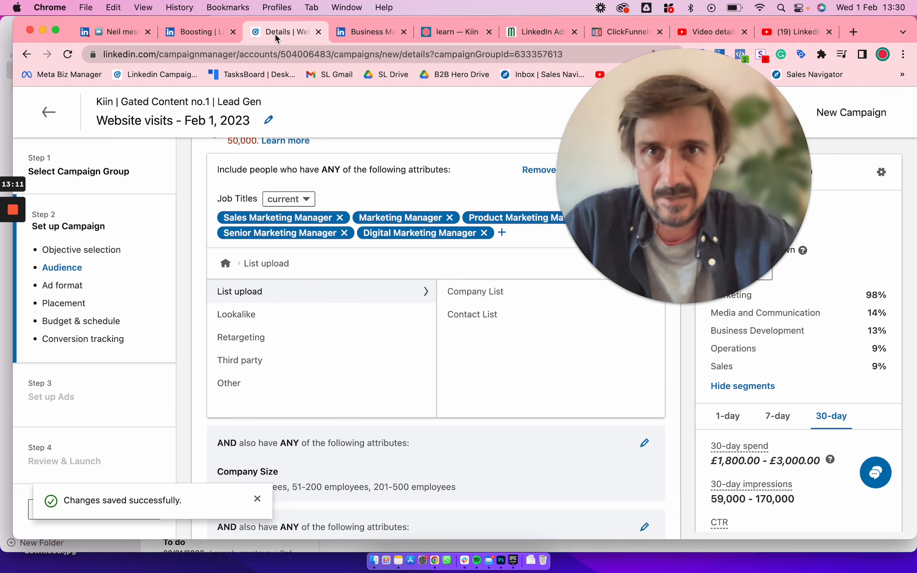
pyautogui.moveTo(596, 217); pyautogui.dragTo(665, 214)
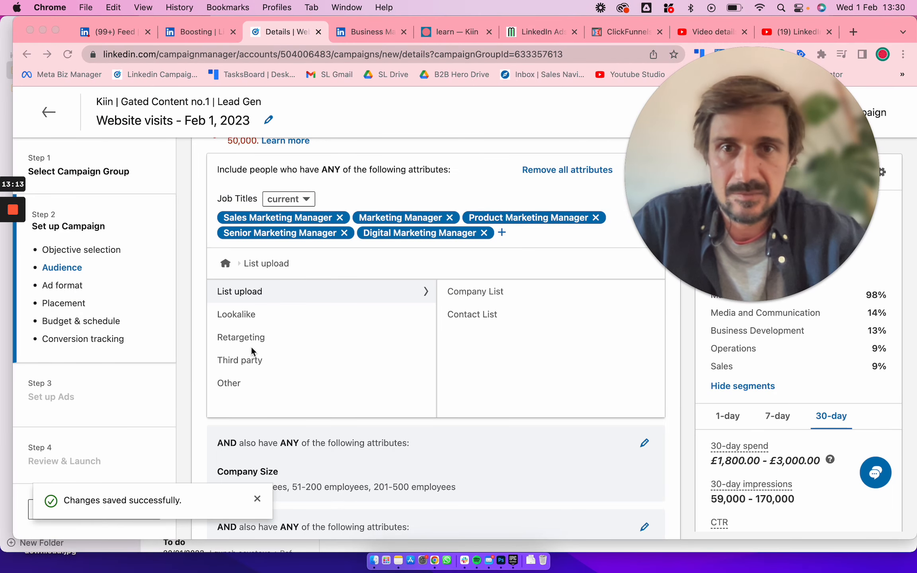
# Review the company size and industry criteria, then show the Audience attributes categories for the job titles group
pyautogui.scroll(-2, 190, 332)
pyautogui.scroll(-3, 189, 328)
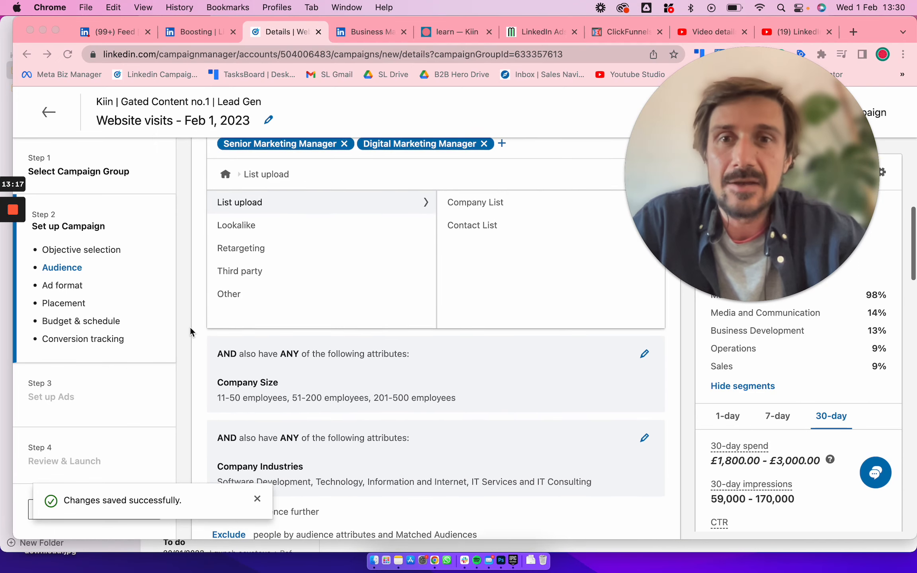
pyautogui.scroll(-3, 295, 402)
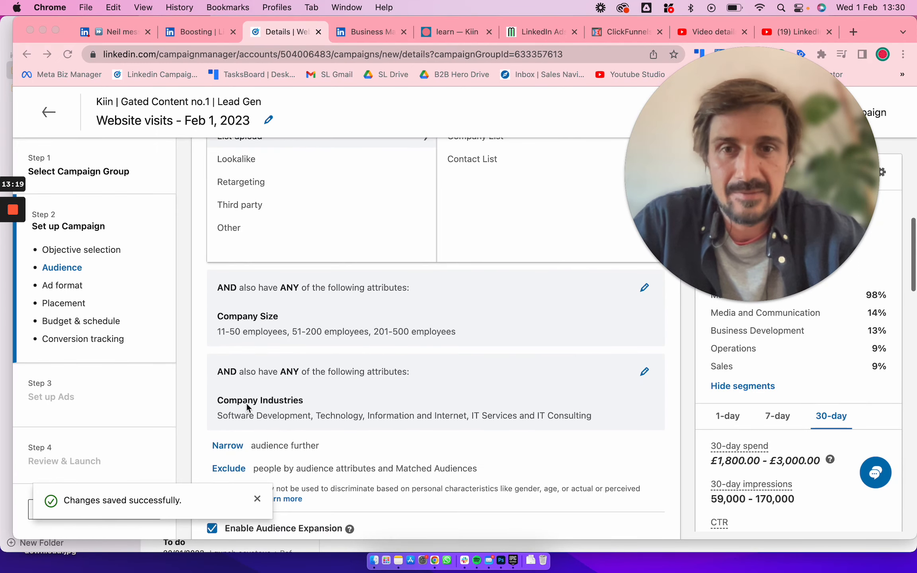
pyautogui.scroll(7, 424, 421)
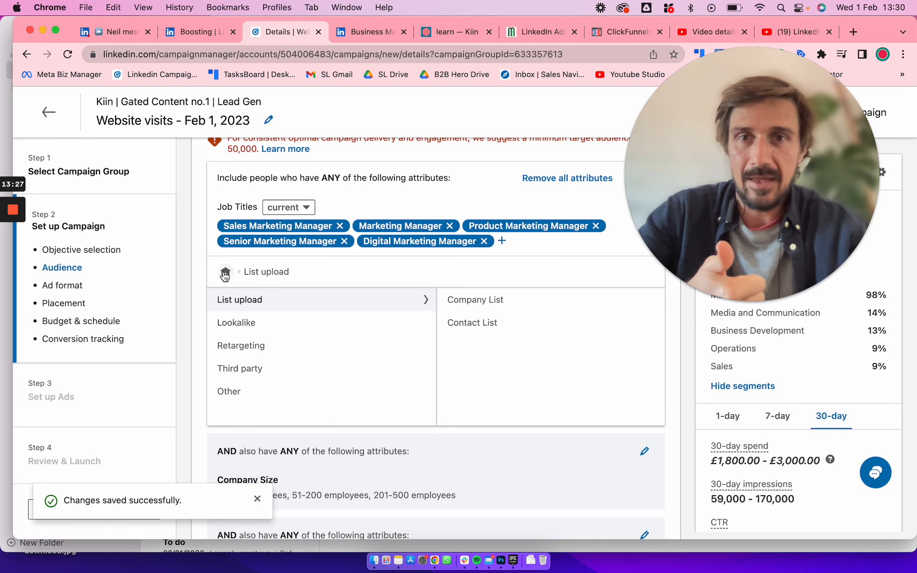
pyautogui.click(226, 272)
pyautogui.moveTo(290, 394)
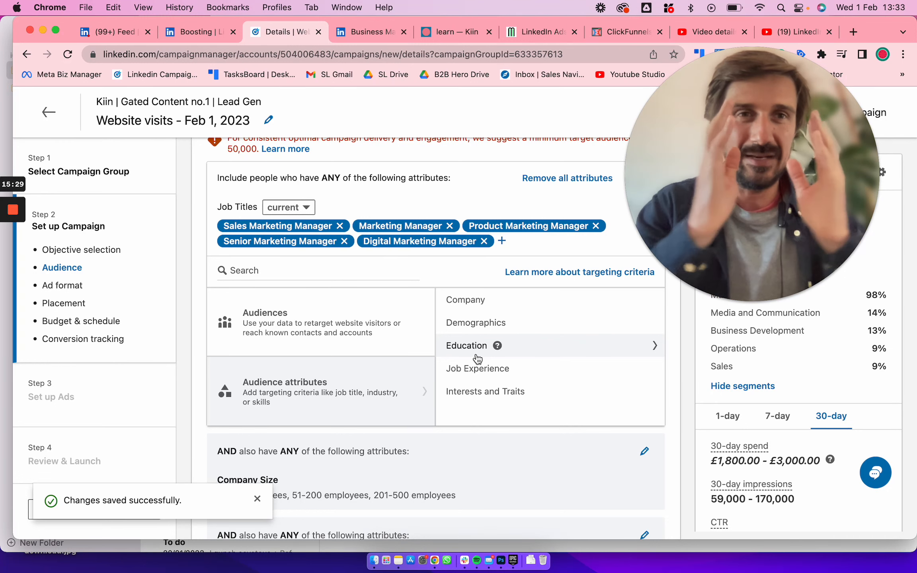
# Browse the Company targeting attributes, including Company Connections and Company Revenue
pyautogui.scroll(-3, 477, 358)
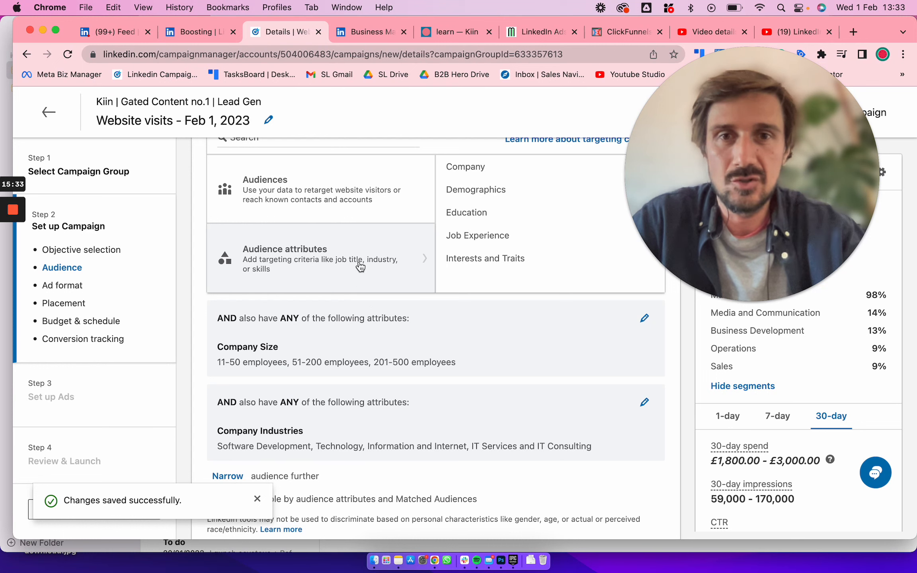
pyautogui.moveTo(501, 170)
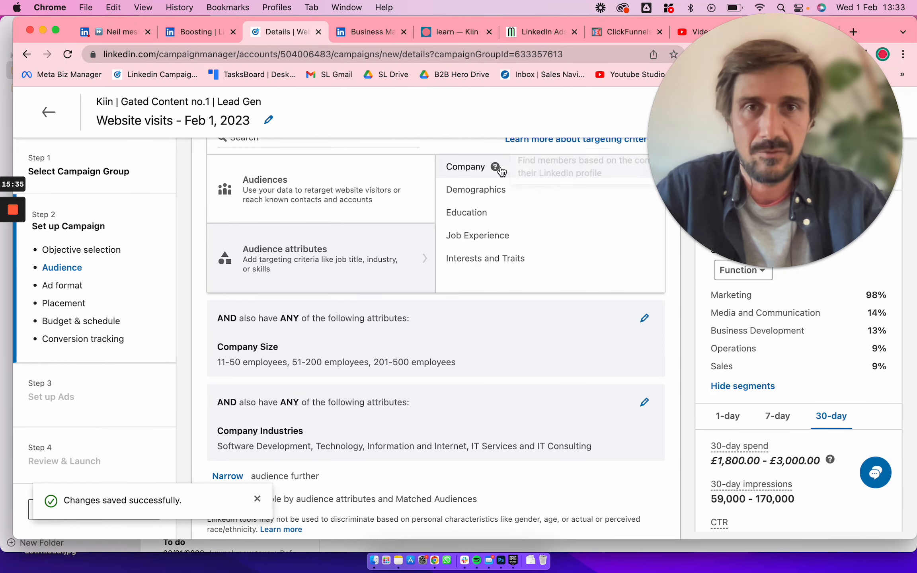
pyautogui.click(473, 167)
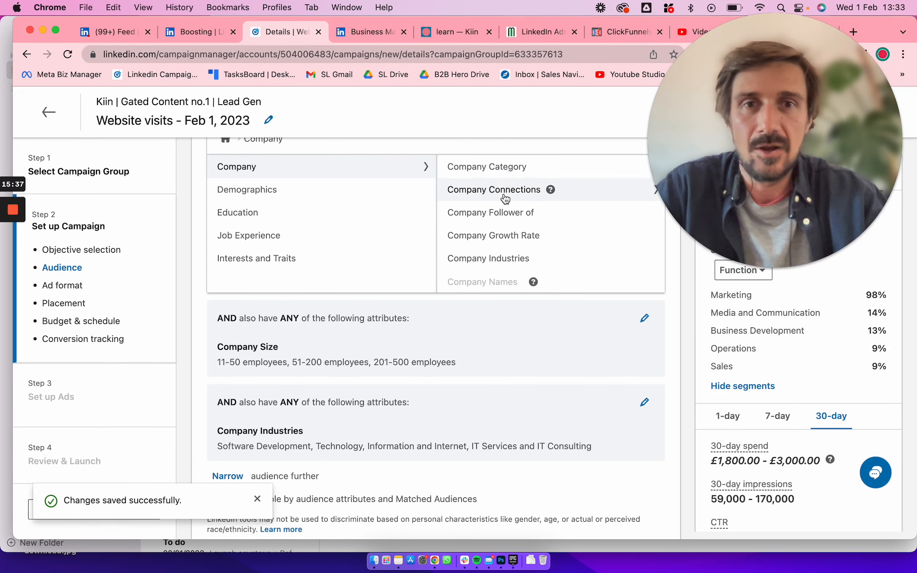
pyautogui.scroll(-1, 500, 258)
pyautogui.scroll(-2, 499, 270)
pyautogui.moveTo(535, 259)
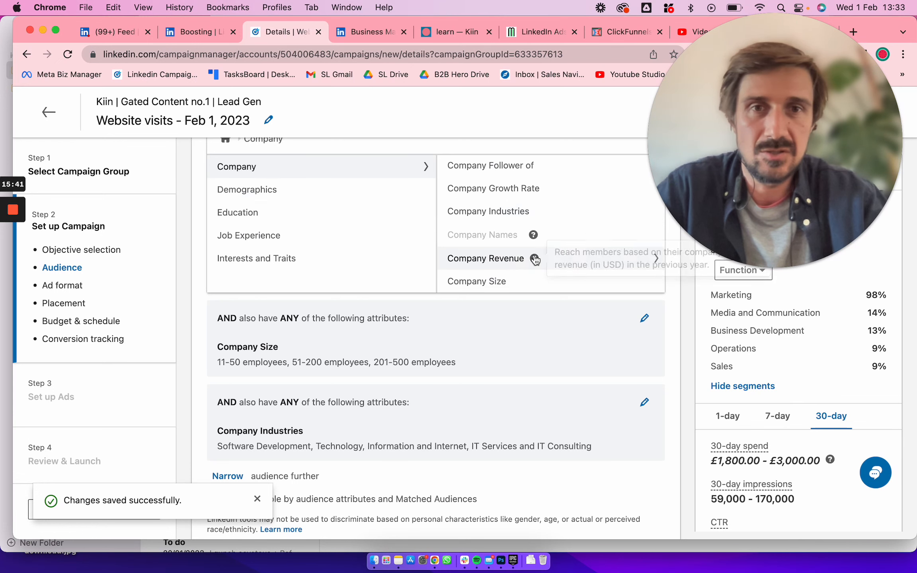
# Browse the Demographics, Education and Job Experience attributes, and view the Years of Experience range, staying in the campaign setup
pyautogui.click(295, 190)
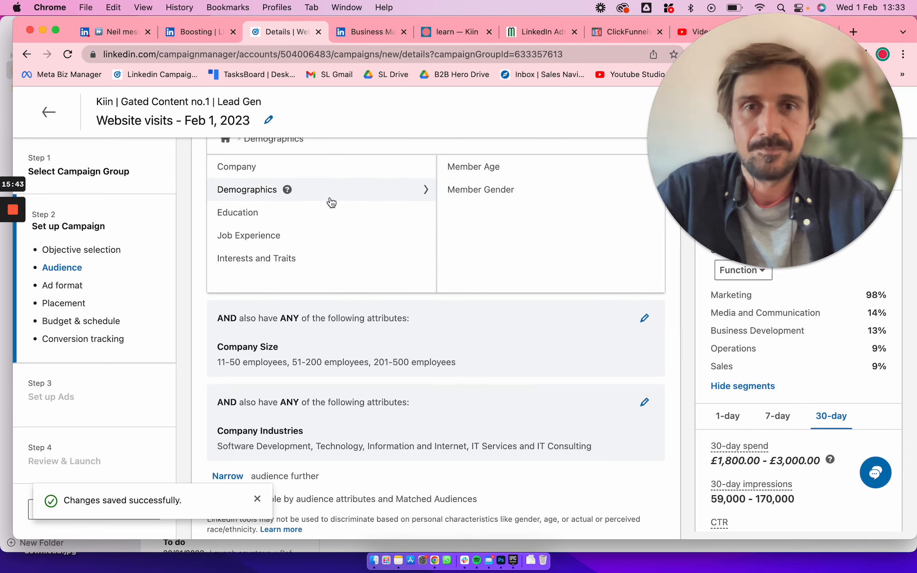
pyautogui.click(280, 211)
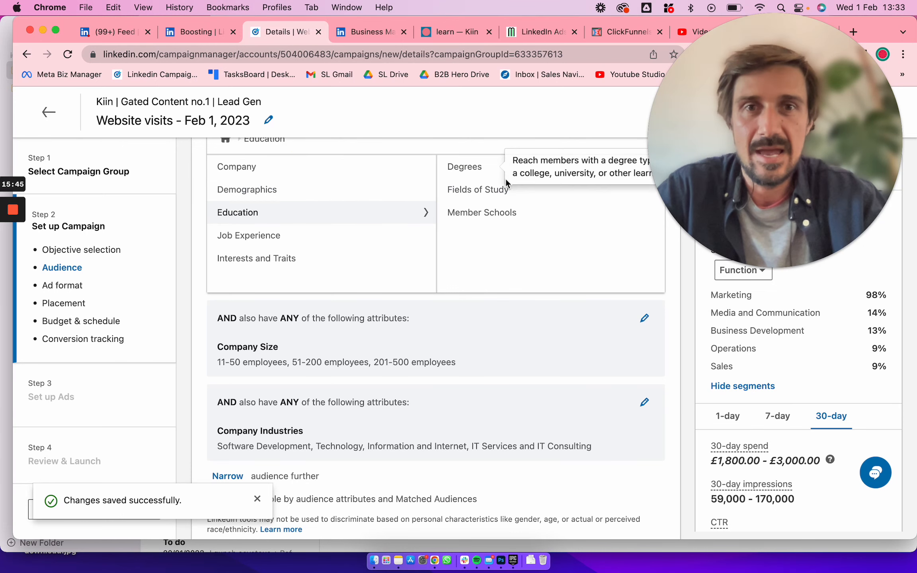
pyautogui.click(315, 238)
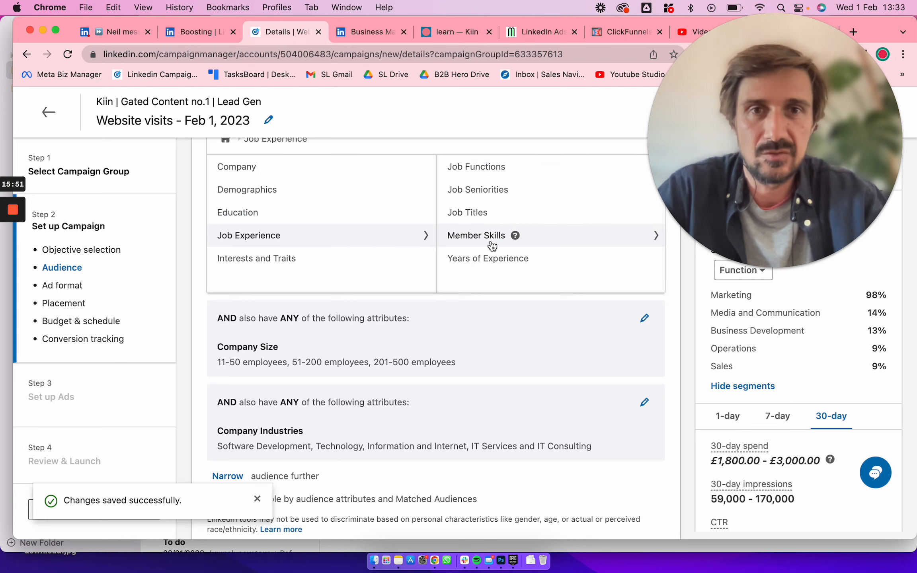
pyautogui.click(493, 262)
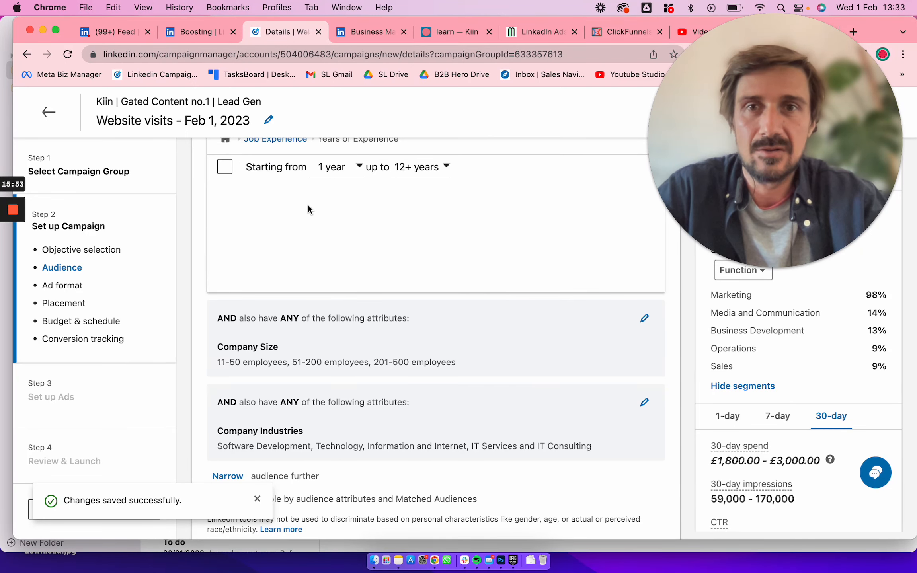
pyautogui.click(48, 112)
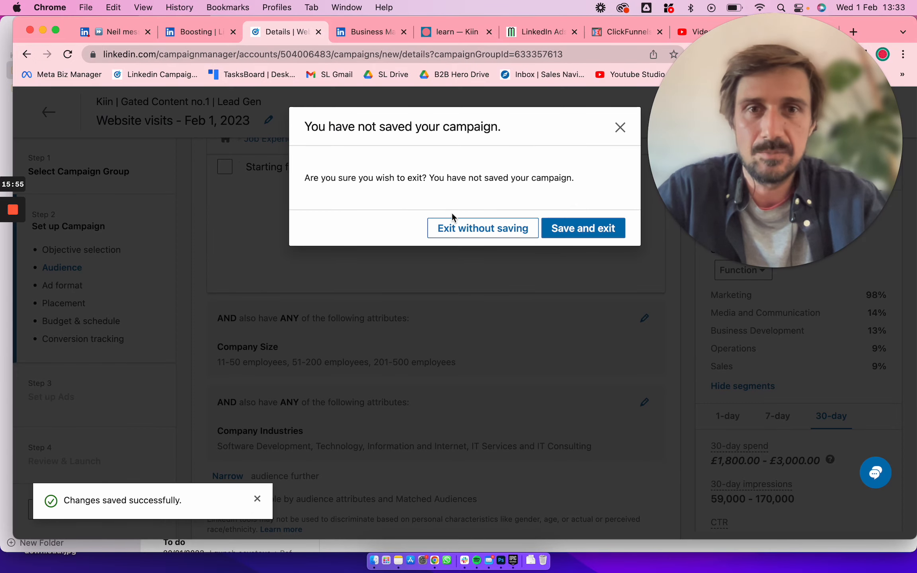
pyautogui.click(620, 128)
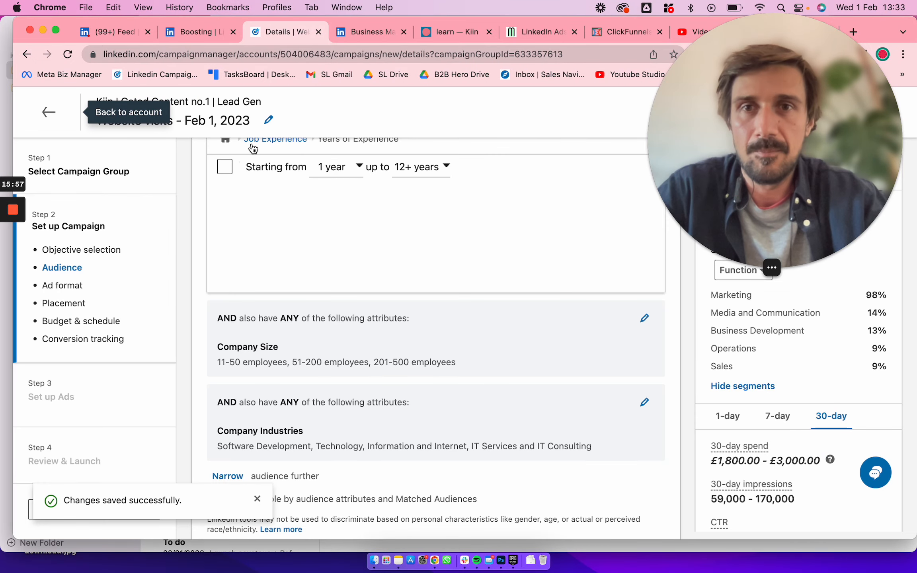
# Browse the Interests and Traits attributes, looking through Member Traits and Member Interests
pyautogui.click(251, 145)
pyautogui.click(235, 140)
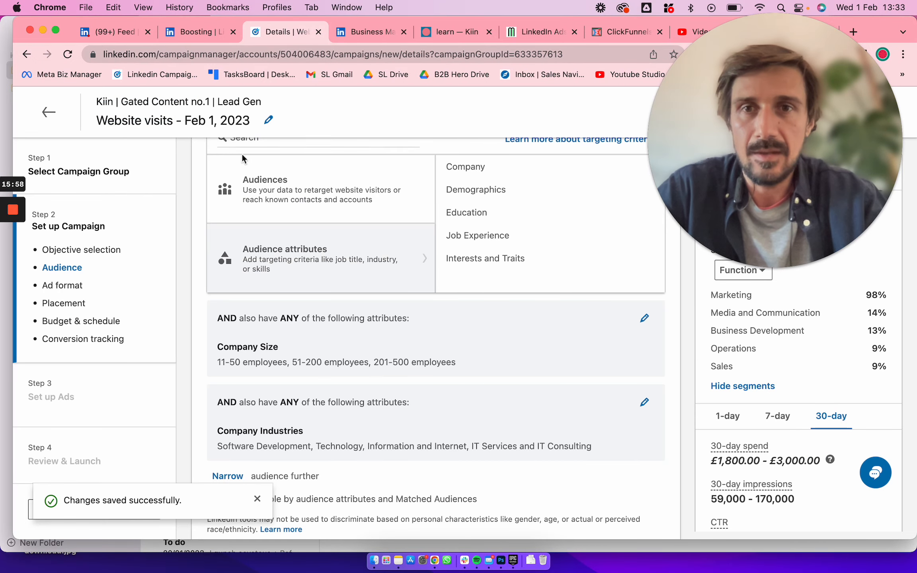
pyautogui.click(487, 259)
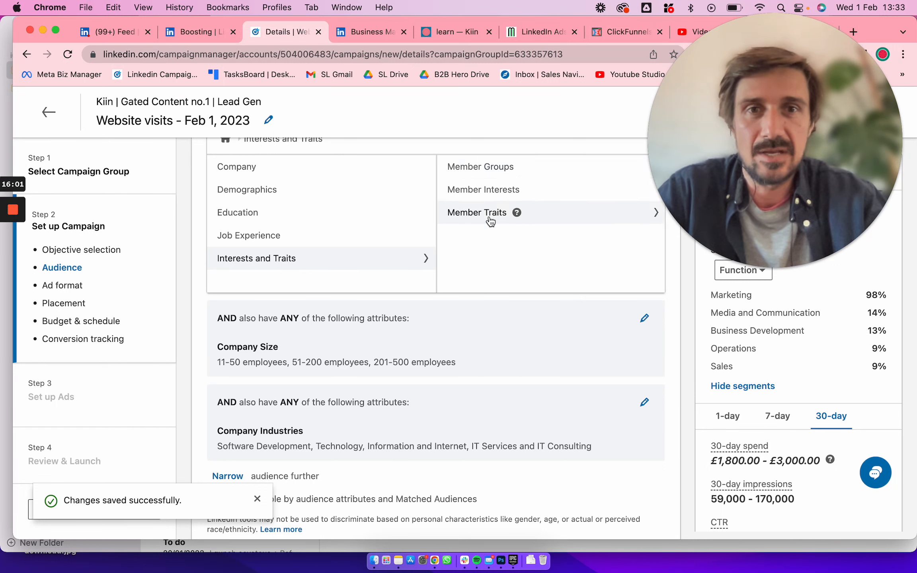
pyautogui.click(489, 218)
pyautogui.scroll(-2, 503, 245)
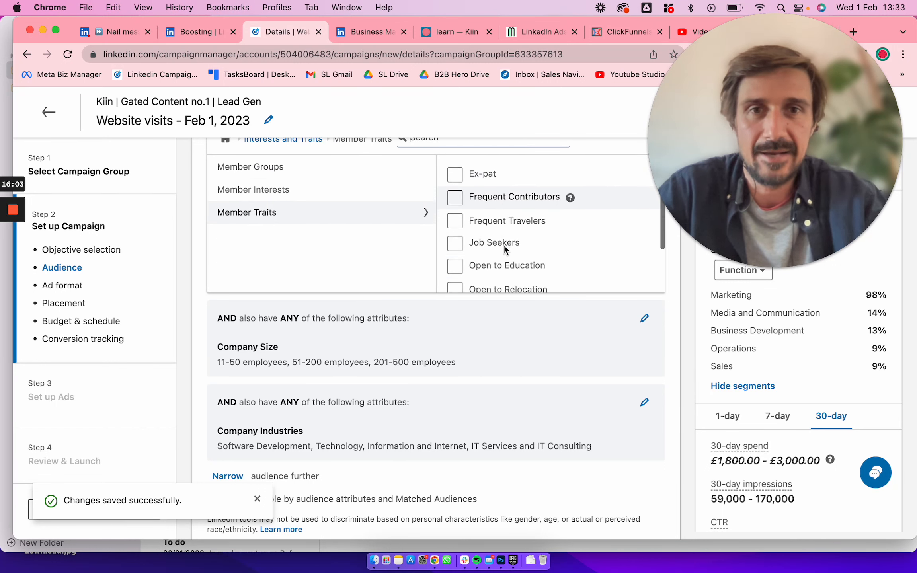
pyautogui.scroll(-2, 504, 246)
pyautogui.click(301, 190)
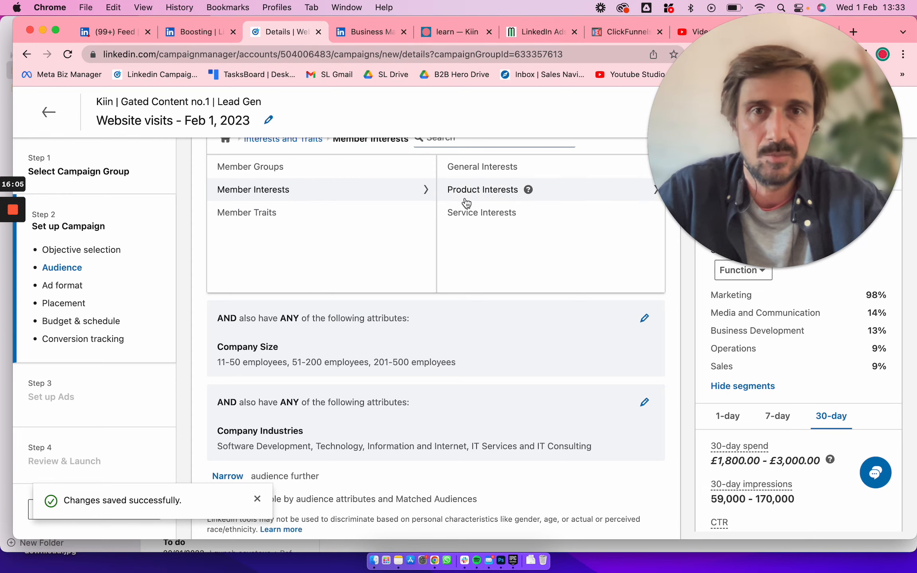
pyautogui.click(396, 317)
# Disable Audience Expansion for the campaign's audience
pyautogui.scroll(-5, 395, 319)
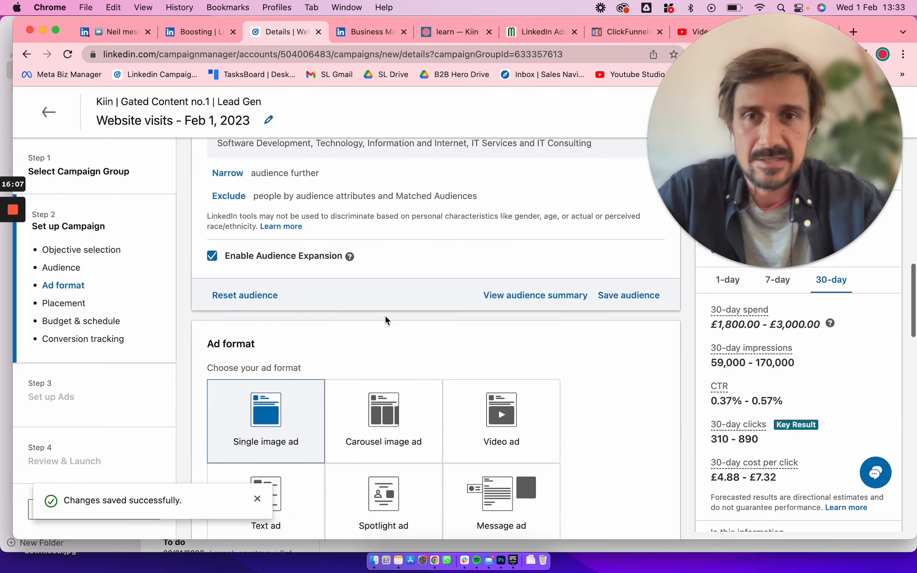
pyautogui.click(211, 257)
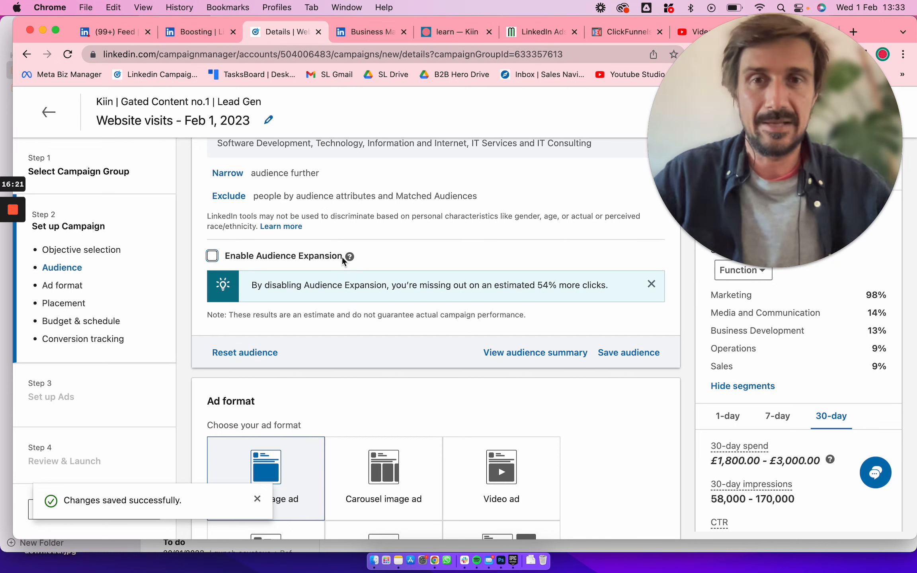
pyautogui.scroll(1, 408, 211)
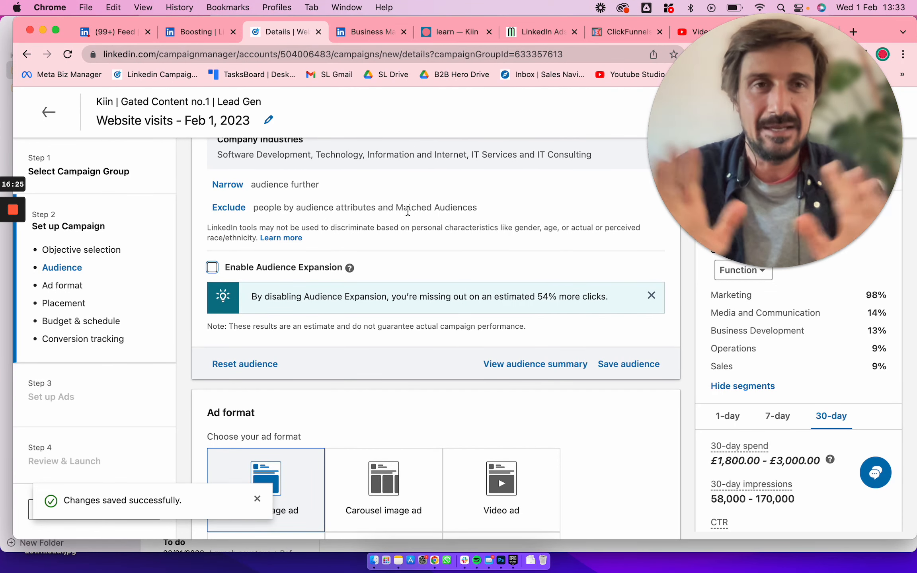
# Exclude the LinkedIn Audience Network from the campaign's placements
pyautogui.scroll(-10, 408, 211)
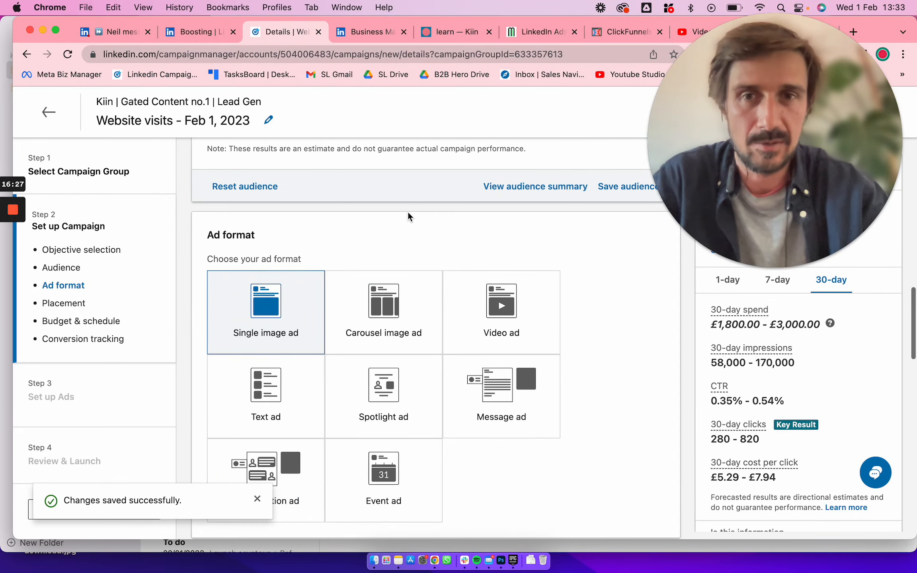
pyautogui.scroll(3, 407, 212)
pyautogui.scroll(-8, 408, 212)
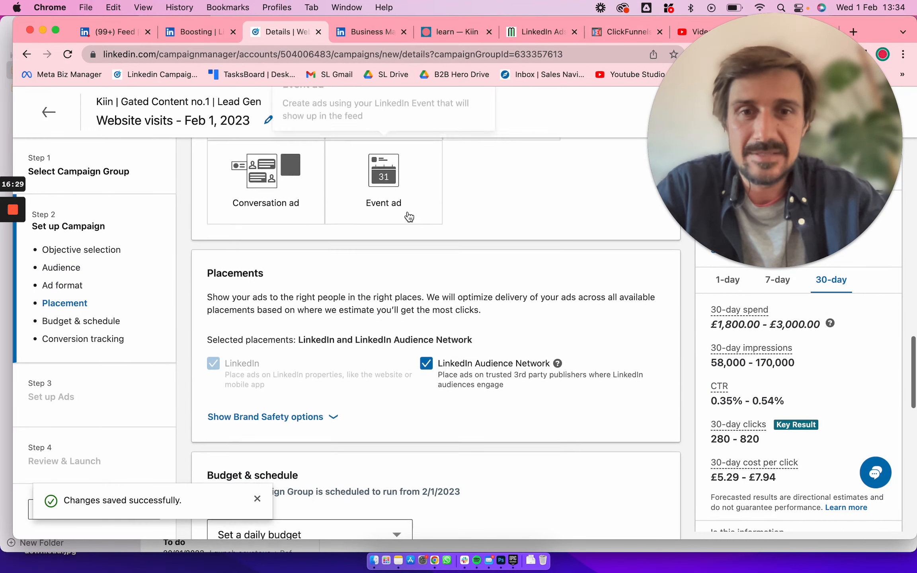
pyautogui.click(427, 360)
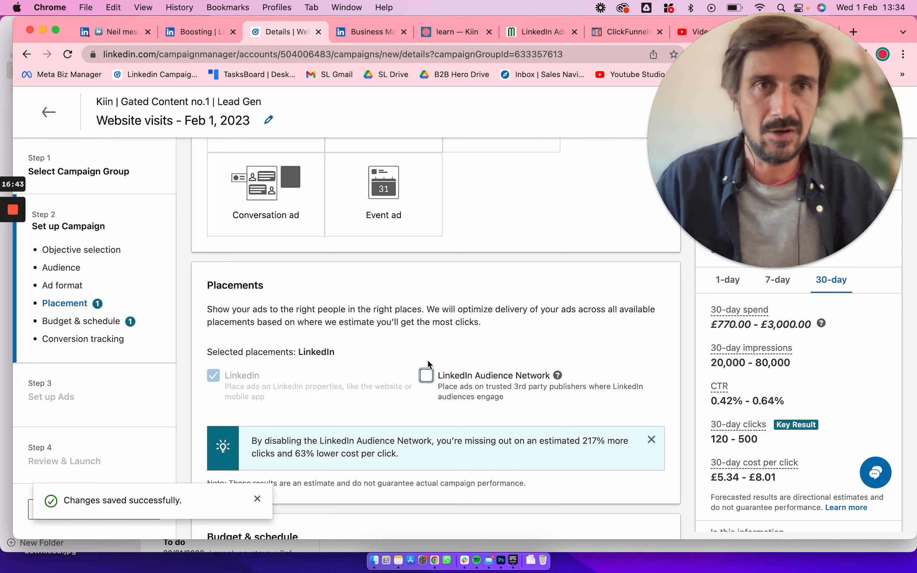
pyautogui.scroll(5, 427, 360)
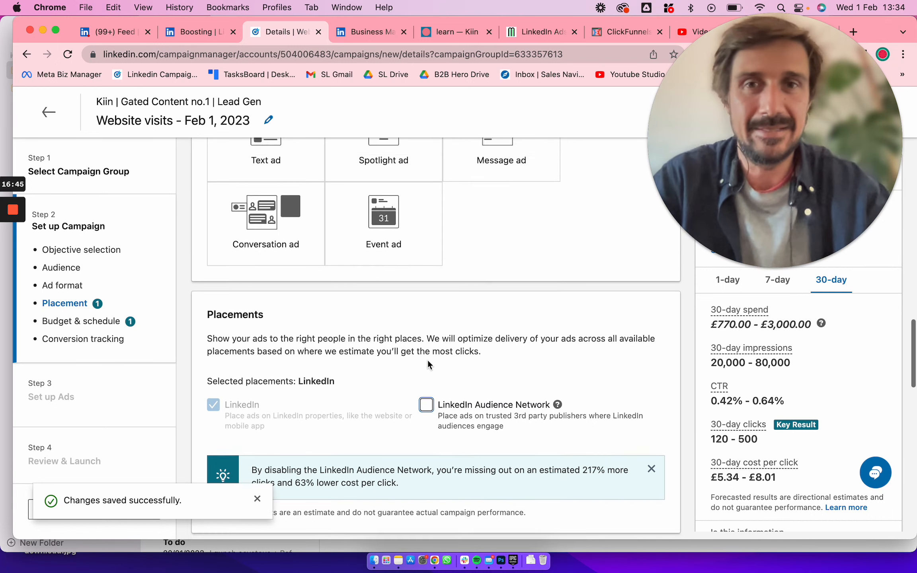
# Choose Carousel image ad as the campaign's ad format
pyautogui.scroll(3, 428, 359)
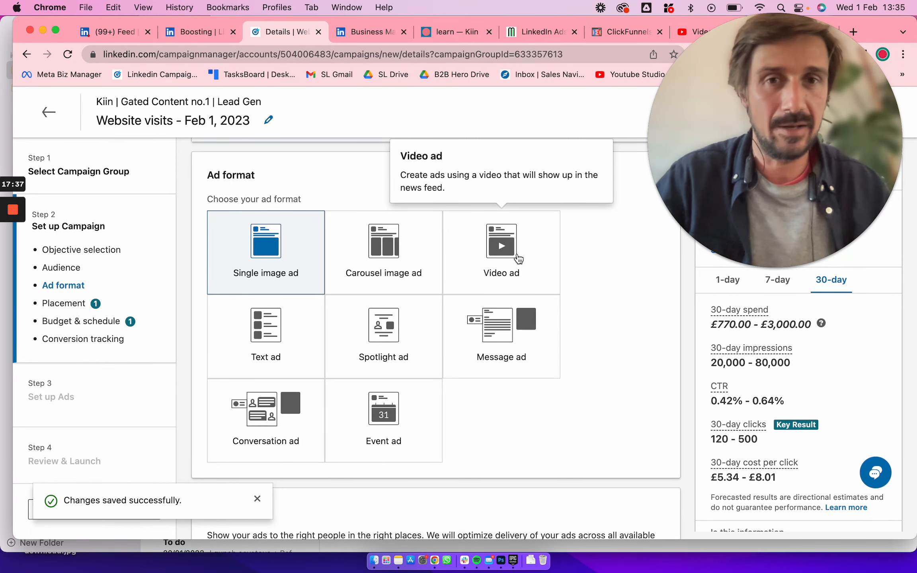
pyautogui.click(407, 268)
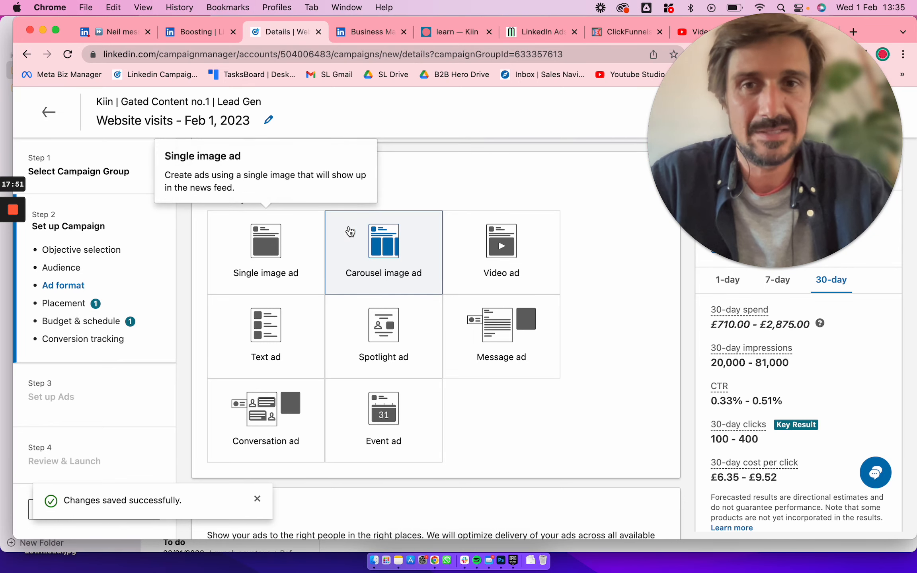
pyautogui.scroll(-3, 286, 235)
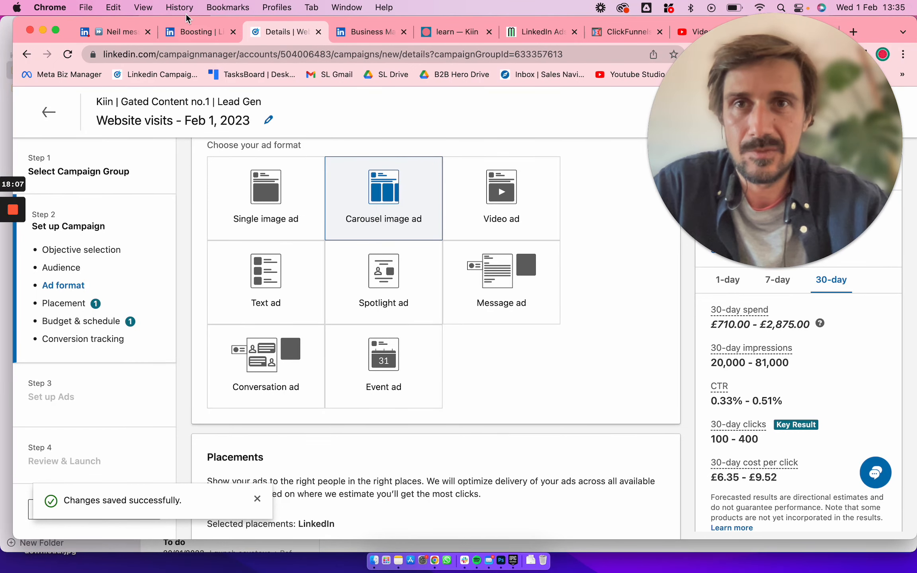
# Switch to the LinkedIn feed, close the open chat window, and examine the sponsored post and the personalised ad next to the feed
pyautogui.click(122, 36)
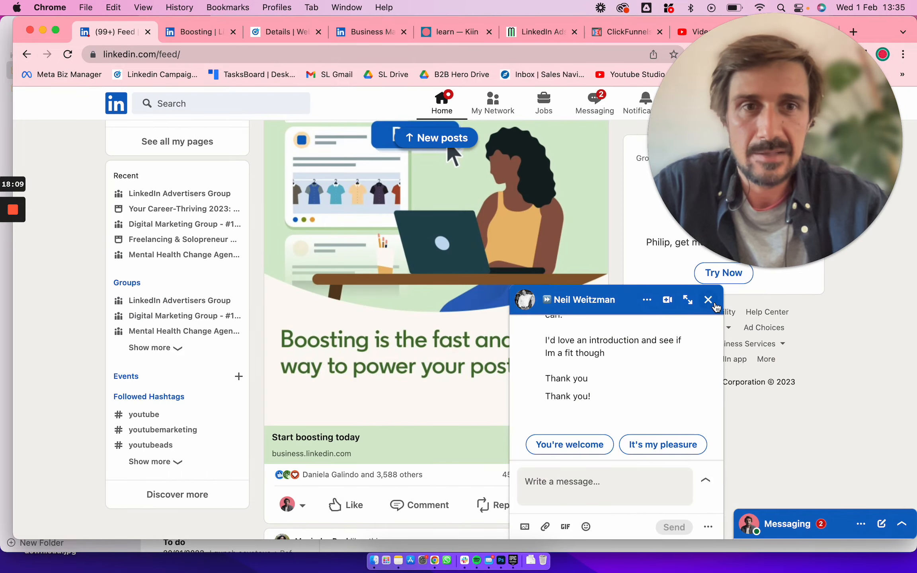
pyautogui.click(708, 299)
pyautogui.scroll(10, 704, 231)
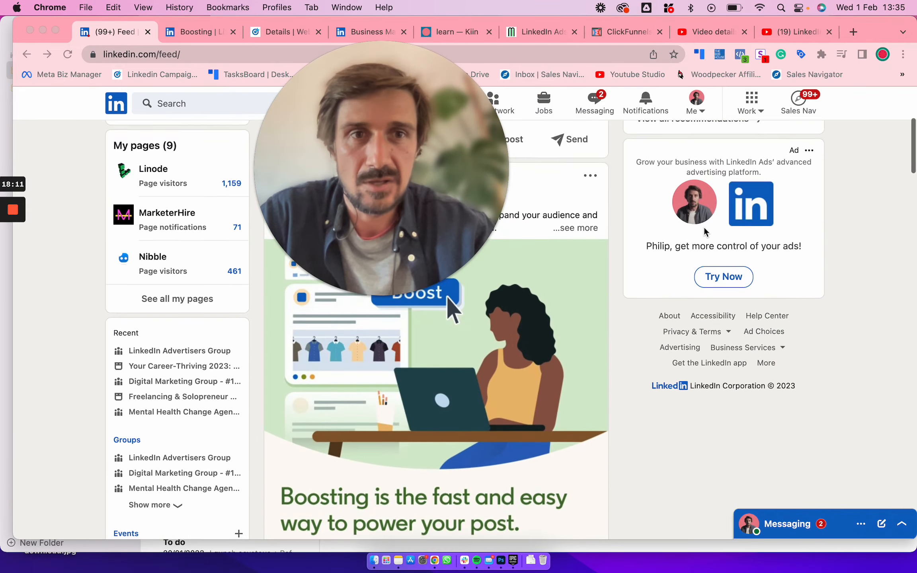
pyautogui.scroll(-3, 704, 231)
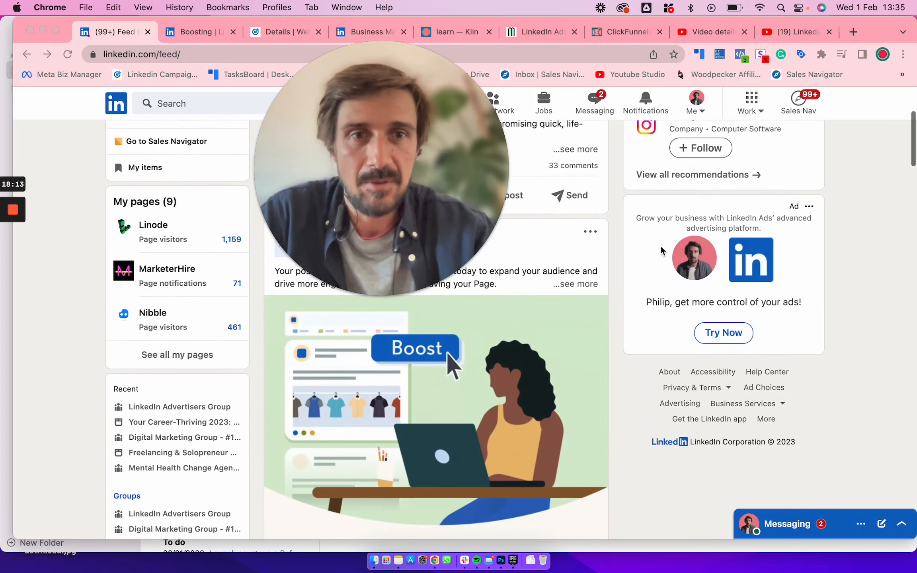
pyautogui.scroll(7, 696, 178)
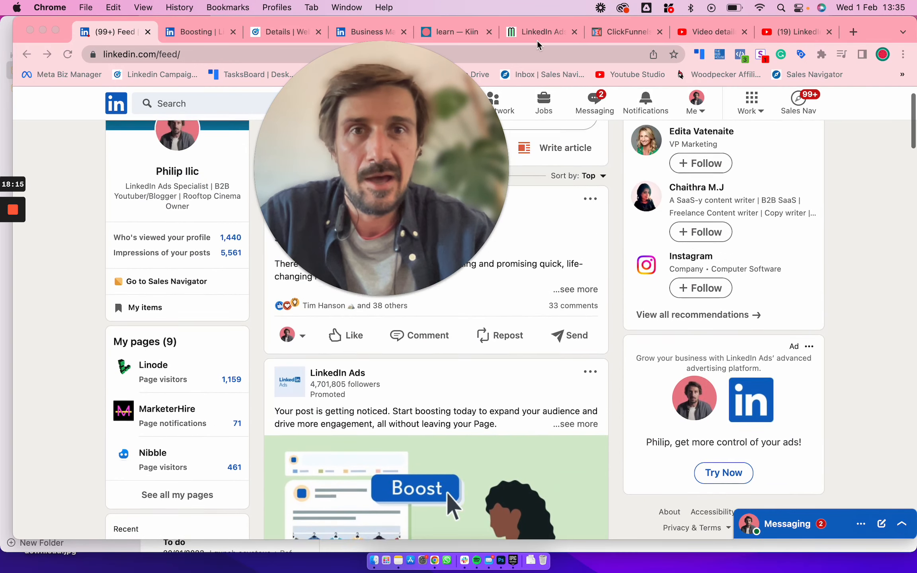
# Reload the LinkedIn feed and examine the promoted text ads shown beside the posts
pyautogui.click(539, 55)
pyautogui.press('Return')
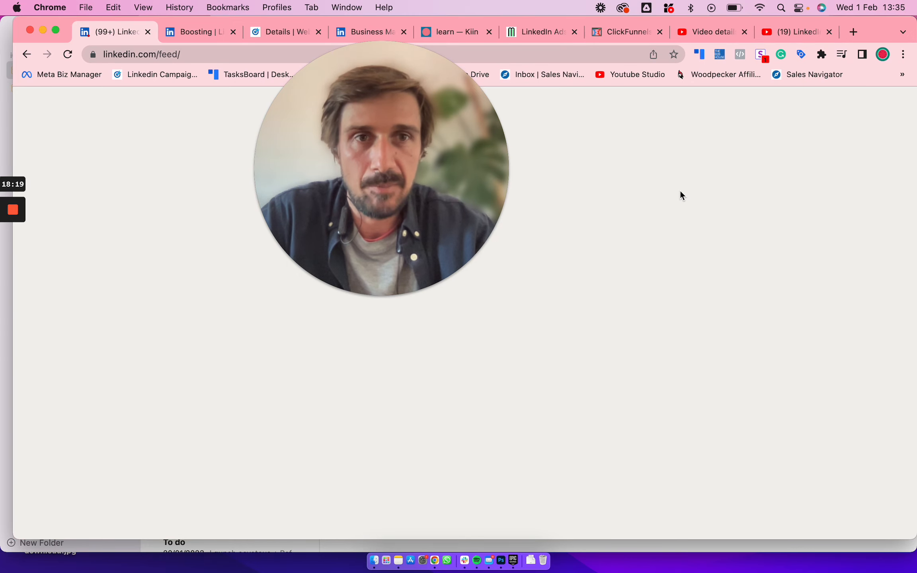
pyautogui.scroll(-4, 738, 257)
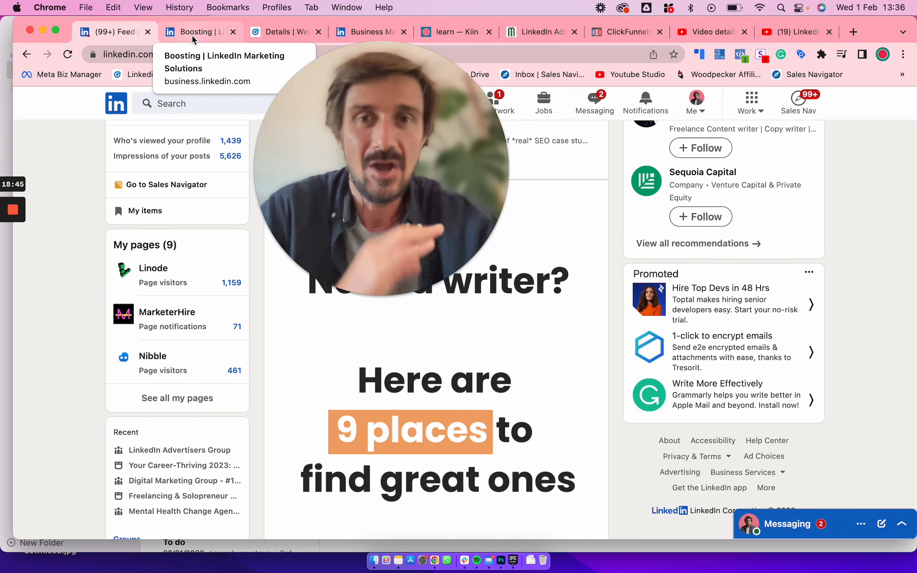
pyautogui.click(282, 32)
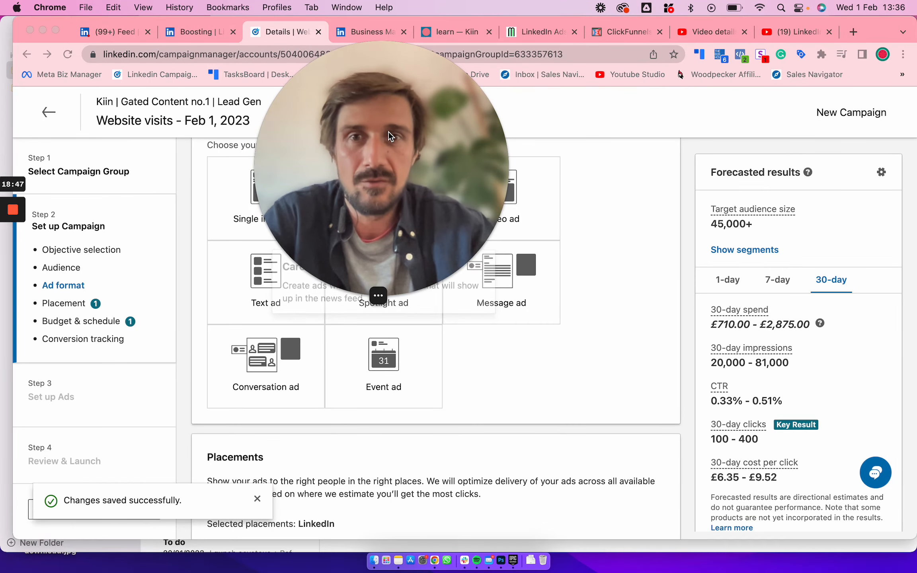
pyautogui.moveTo(388, 135); pyautogui.dragTo(706, 140)
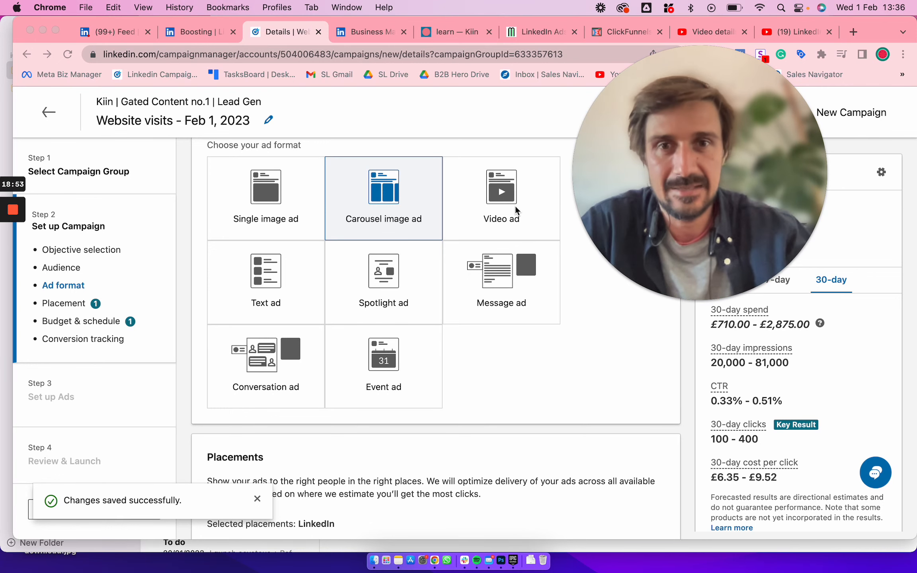
pyautogui.click(195, 31)
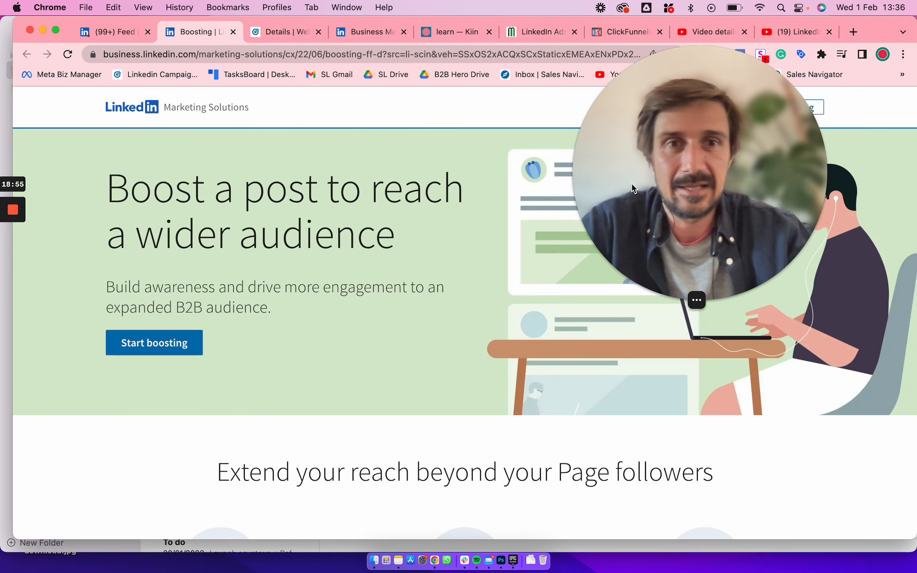
pyautogui.click(361, 34)
pyautogui.click(292, 31)
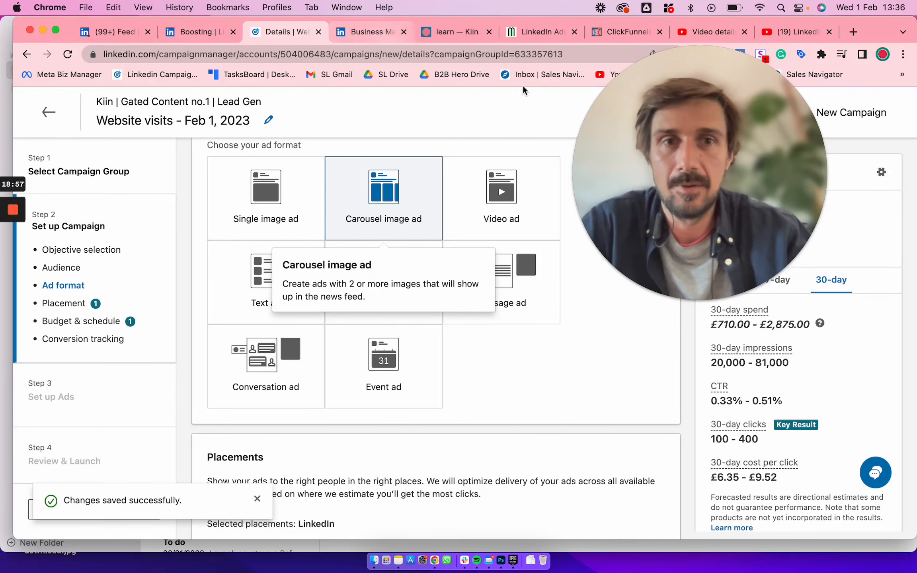
pyautogui.moveTo(632, 136); pyautogui.dragTo(339, 137)
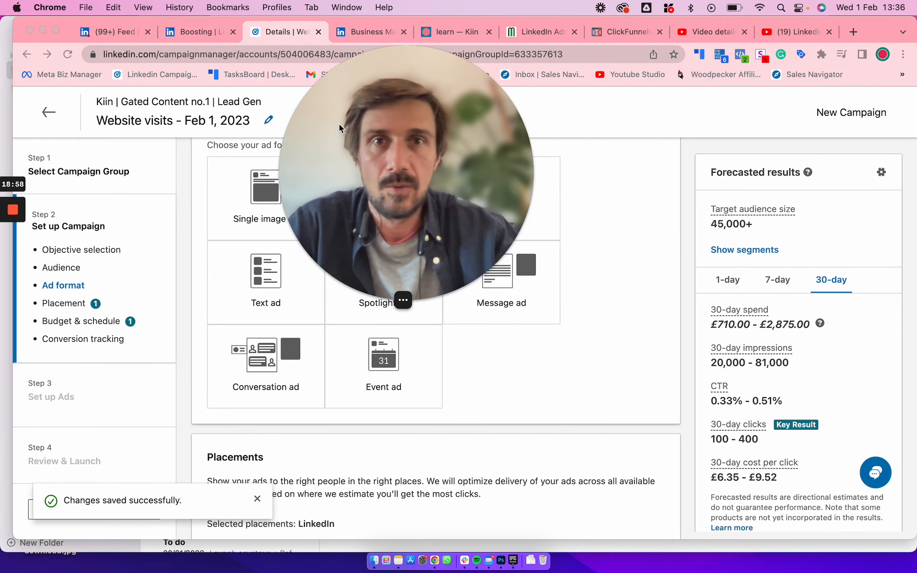
# Load the LinkedIn feed afresh and examine the personalised spotlight ad and the promoted carousel post
pyautogui.click(89, 32)
pyautogui.scroll(5, 612, 183)
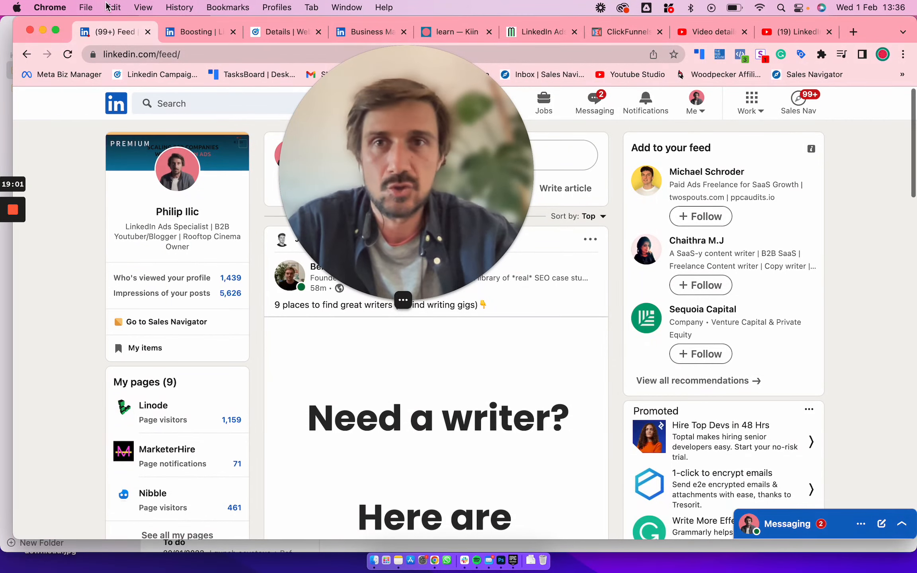
pyautogui.click(27, 54)
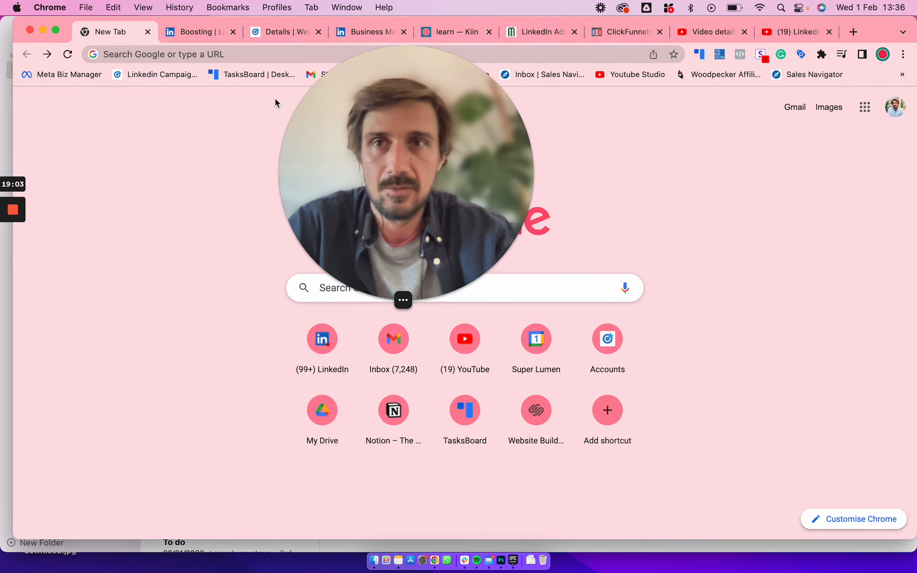
pyautogui.click(46, 54)
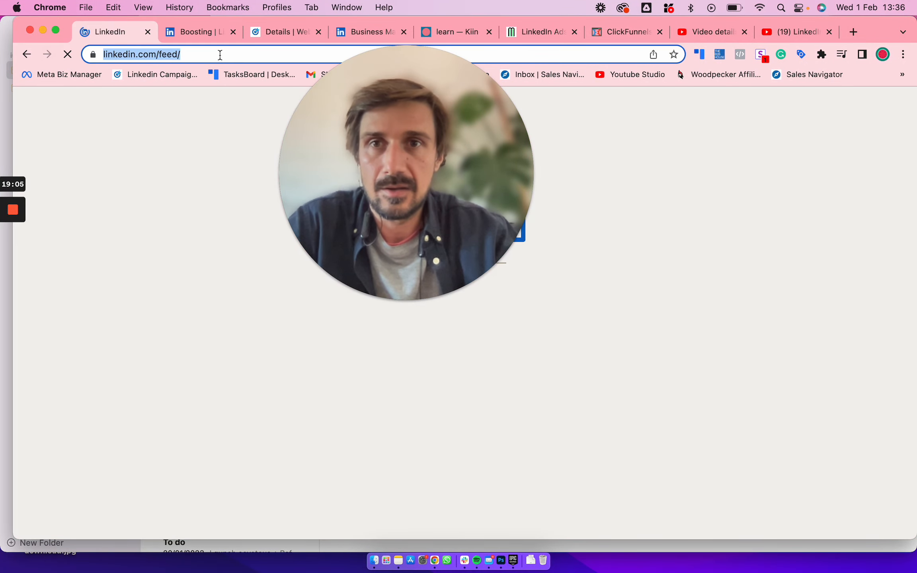
pyautogui.moveTo(406, 169); pyautogui.dragTo(250, 168)
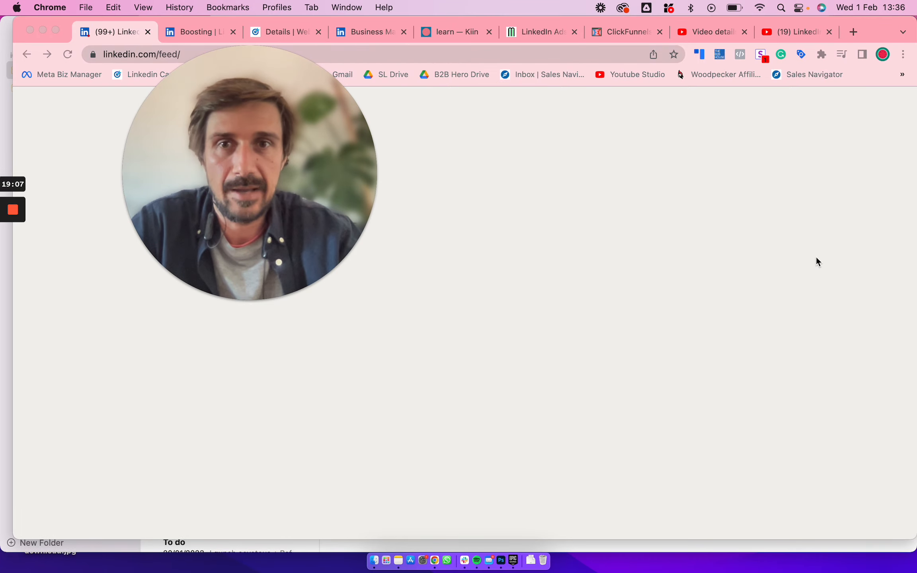
pyautogui.scroll(-5, 689, 308)
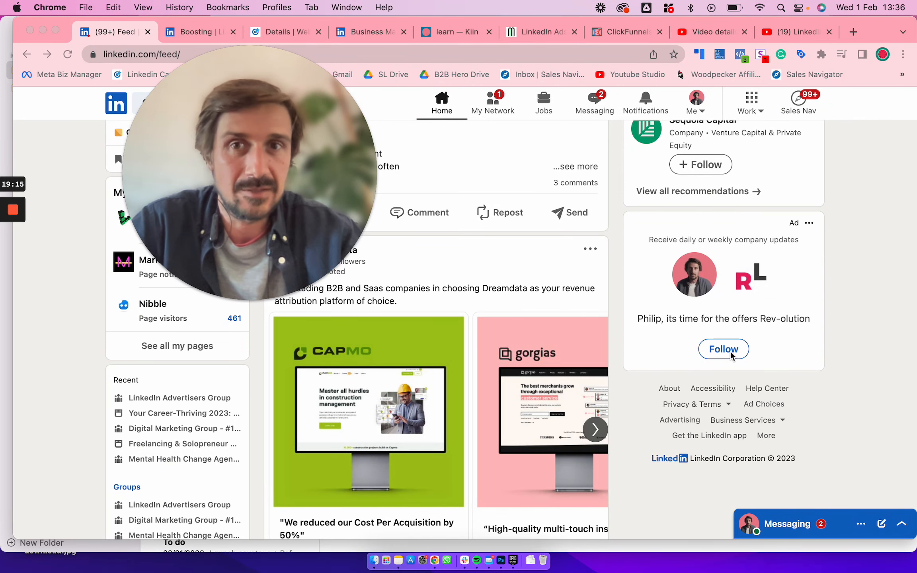
pyautogui.moveTo(264, 205); pyautogui.dragTo(566, 292)
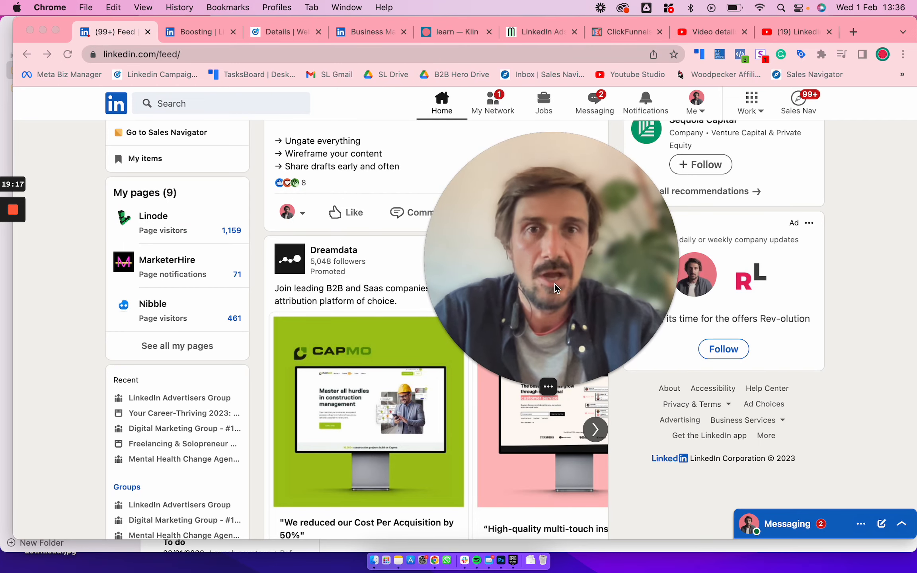
# Return to the campaign setup and choose Message ad as the ad format
pyautogui.click(291, 31)
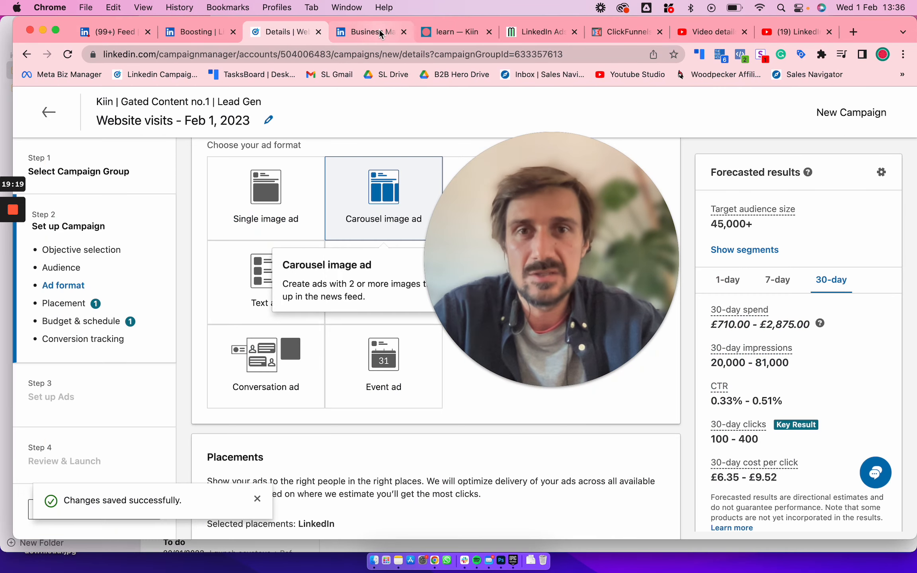
pyautogui.moveTo(532, 213); pyautogui.dragTo(676, 185)
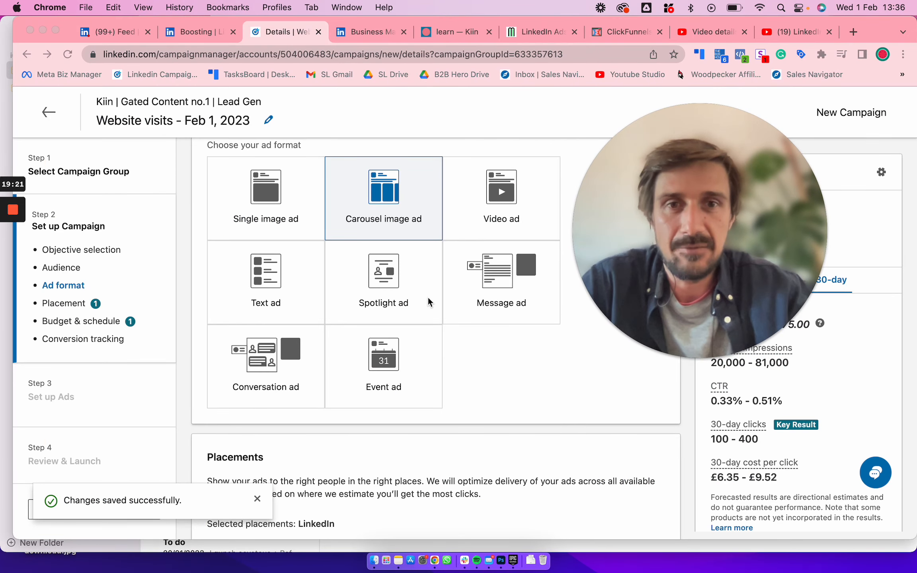
pyautogui.click(513, 284)
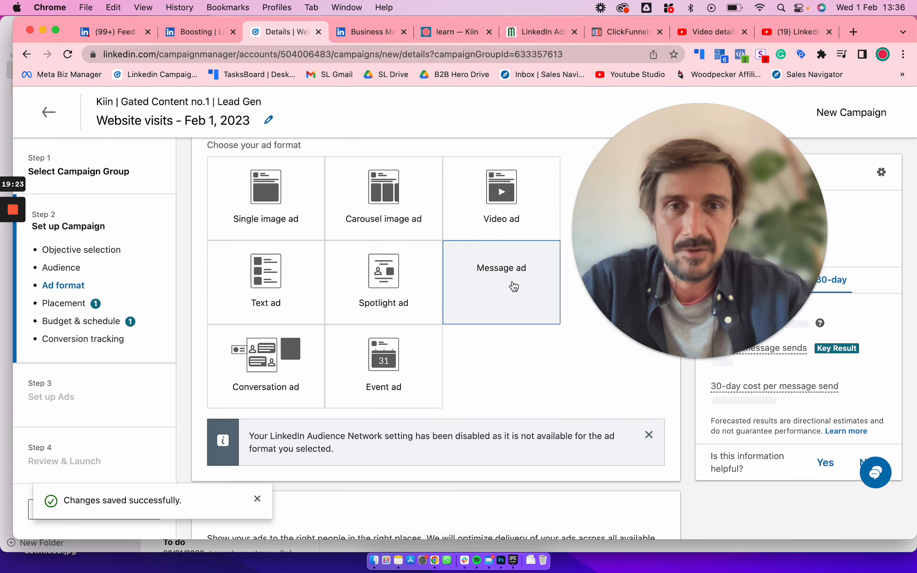
pyautogui.scroll(-2, 303, 310)
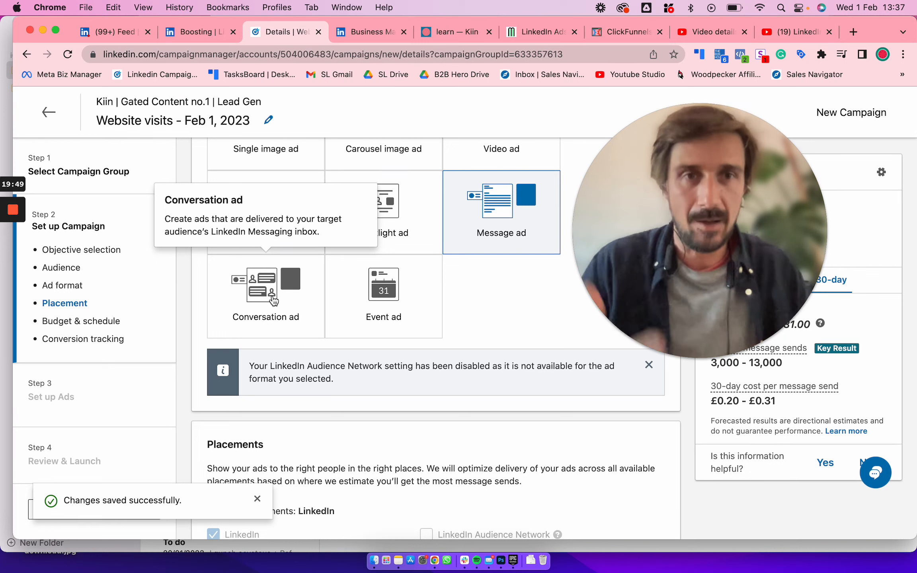
pyautogui.scroll(2, 273, 300)
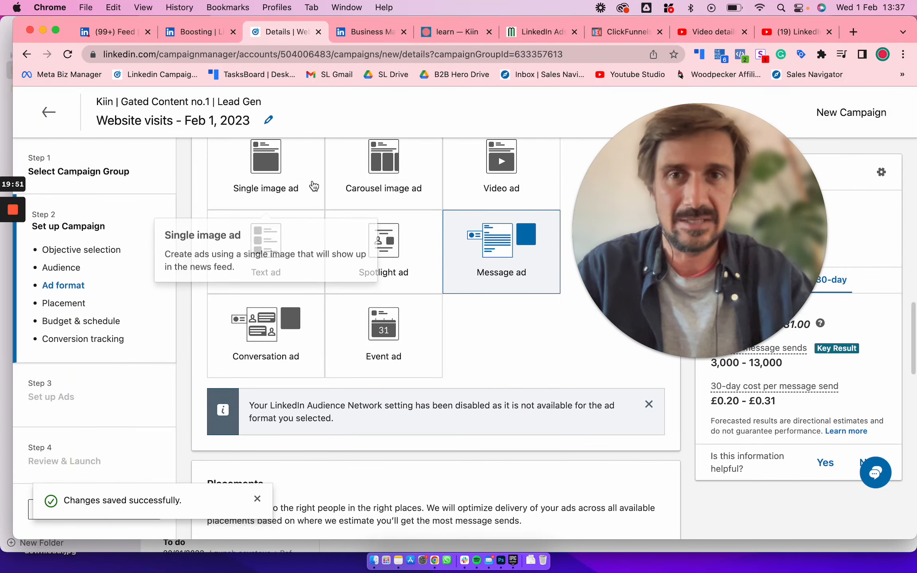
pyautogui.scroll(-5, 313, 194)
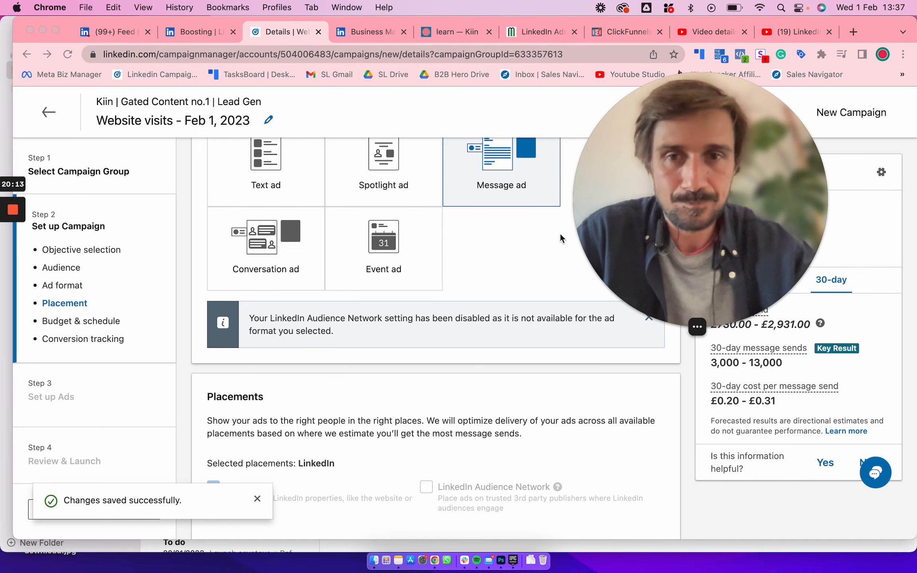
# Review the placement, budget and schedule settings, and view the available budget types, keeping the daily budget option
pyautogui.scroll(-3, 493, 272)
pyautogui.scroll(-3, 493, 272)
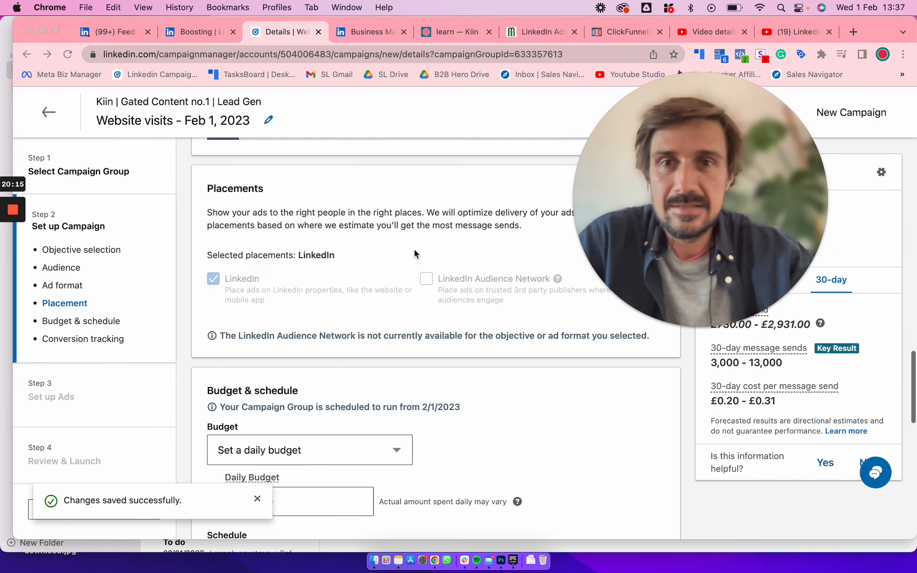
pyautogui.scroll(-4, 438, 291)
pyautogui.scroll(-2, 445, 305)
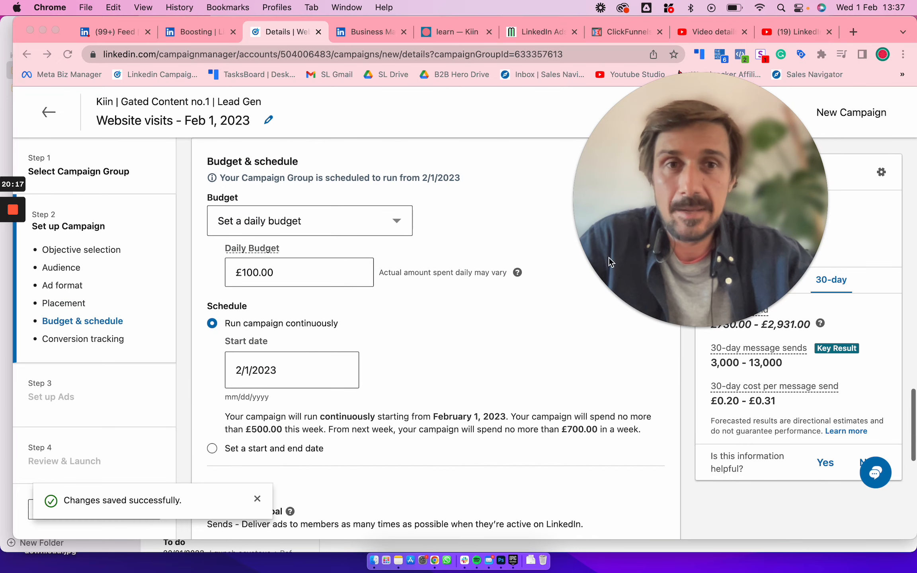
pyautogui.scroll(-2, 565, 342)
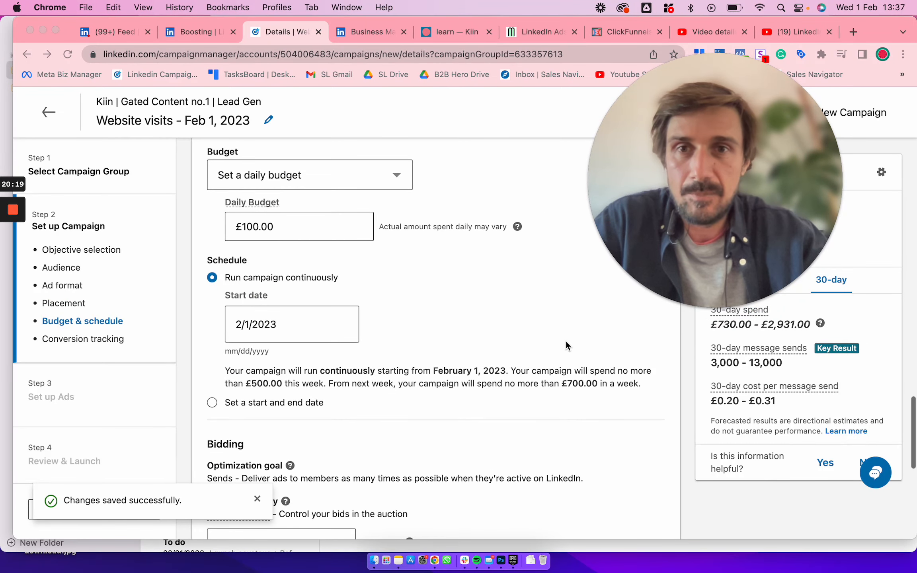
pyautogui.click(344, 187)
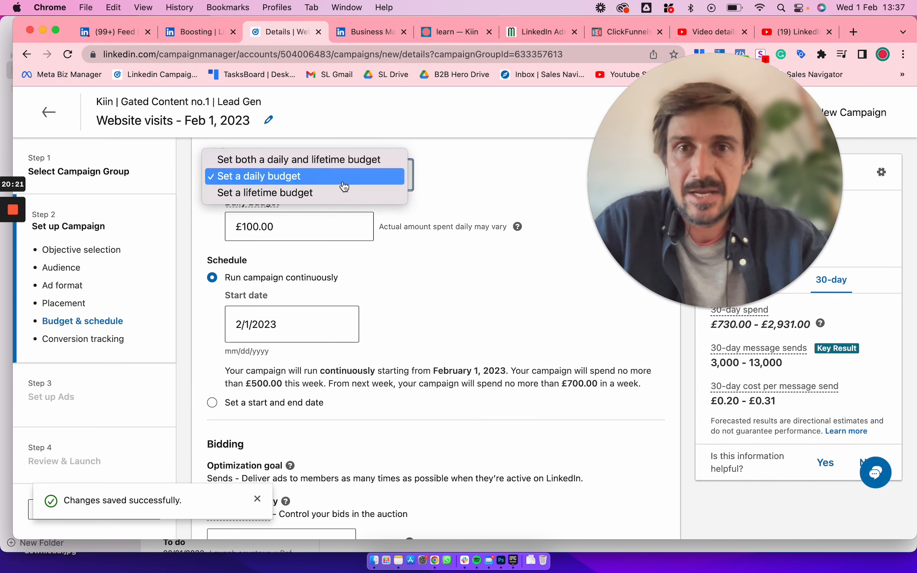
pyautogui.click(512, 173)
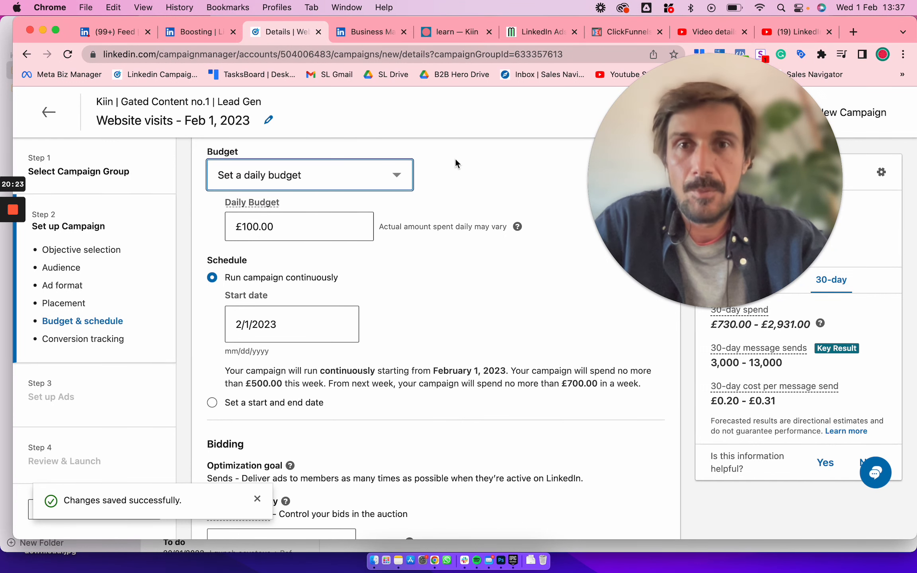
# Review the campaign's daily budget amount, manual bidding strategy and conversion tracking settings without changing them
pyautogui.scroll(-1, 380, 191)
pyautogui.click(292, 210)
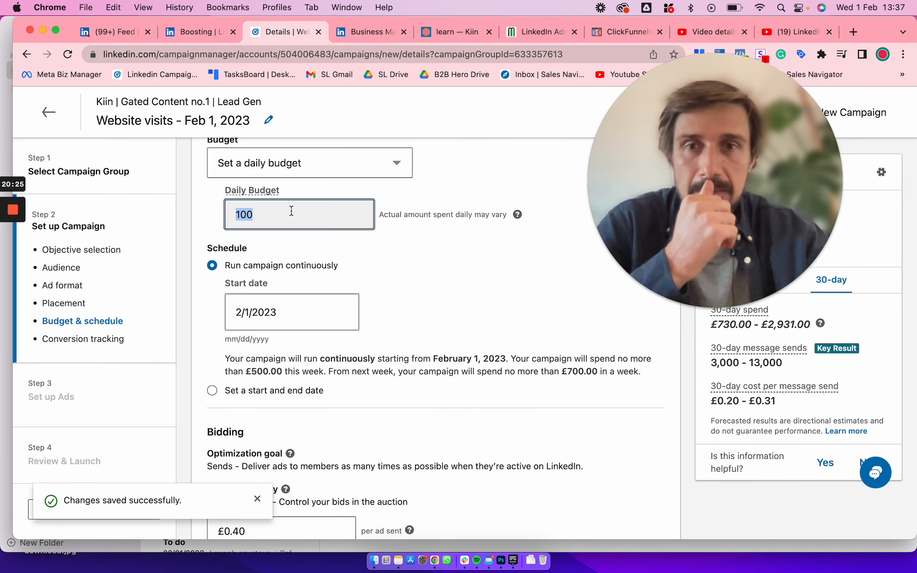
pyautogui.scroll(-5, 420, 306)
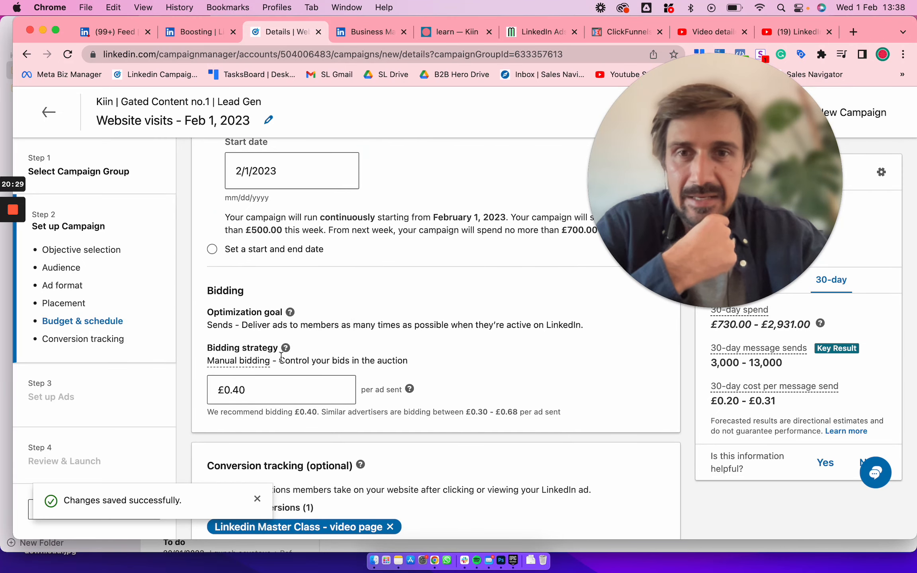
pyautogui.scroll(-3, 260, 329)
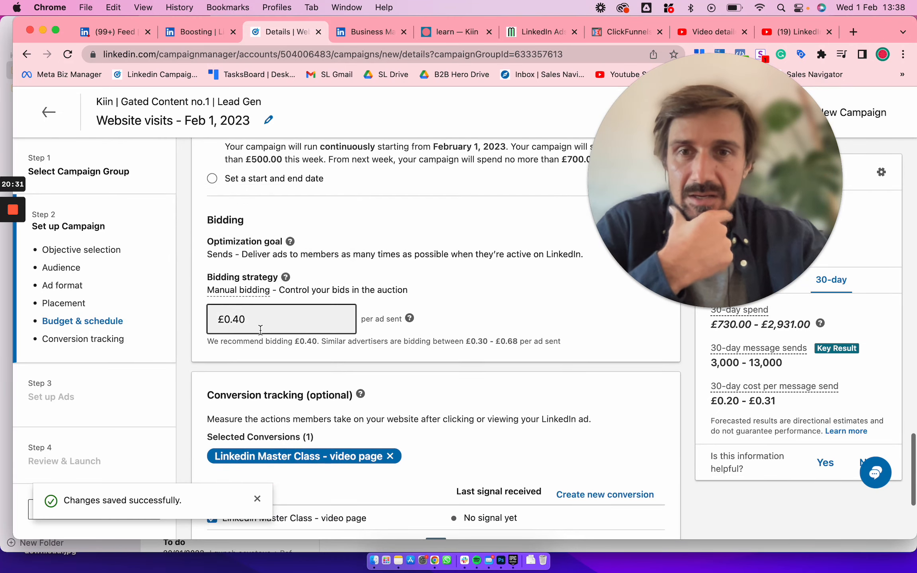
pyautogui.scroll(15, 259, 330)
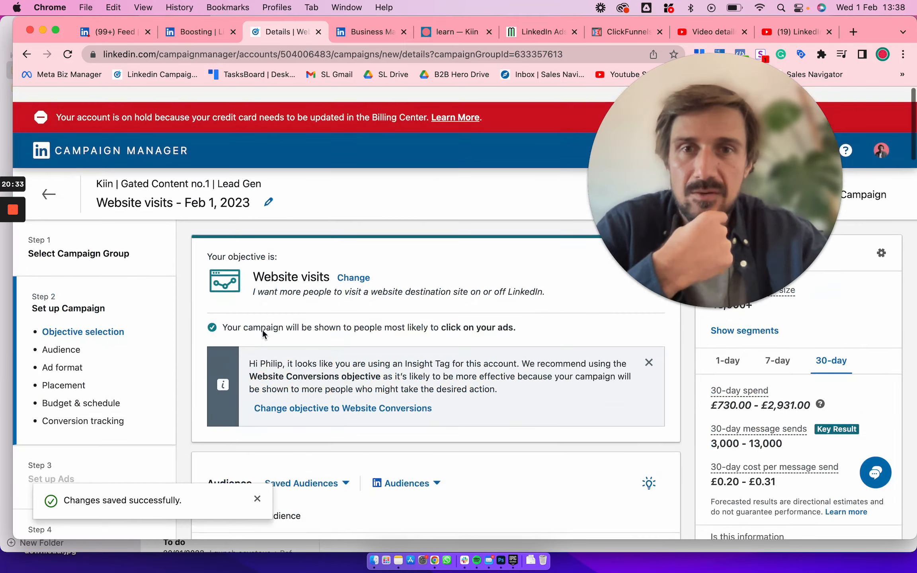
# Change the campaign objective to Website conversions and review the audience and ad format settings under it
pyautogui.click(360, 263)
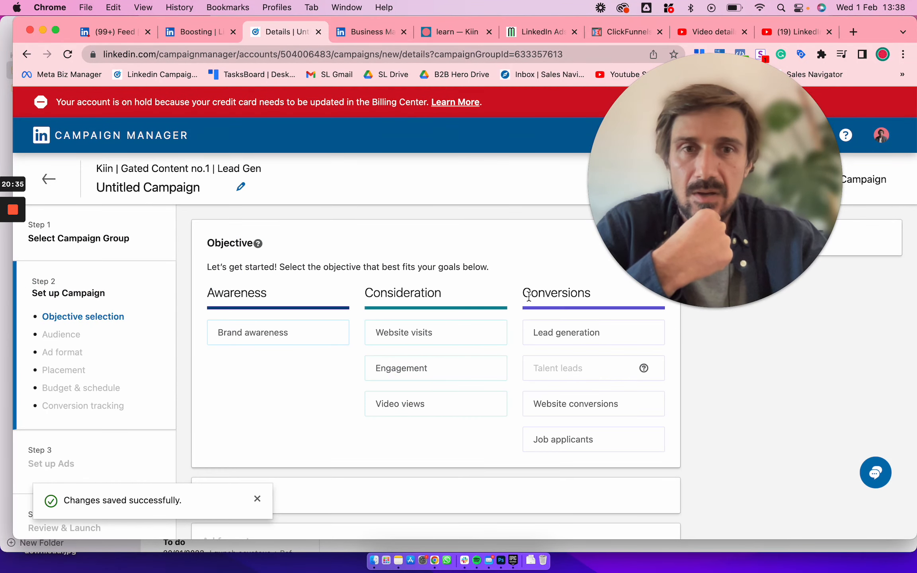
pyautogui.click(561, 402)
pyautogui.scroll(-10, 463, 389)
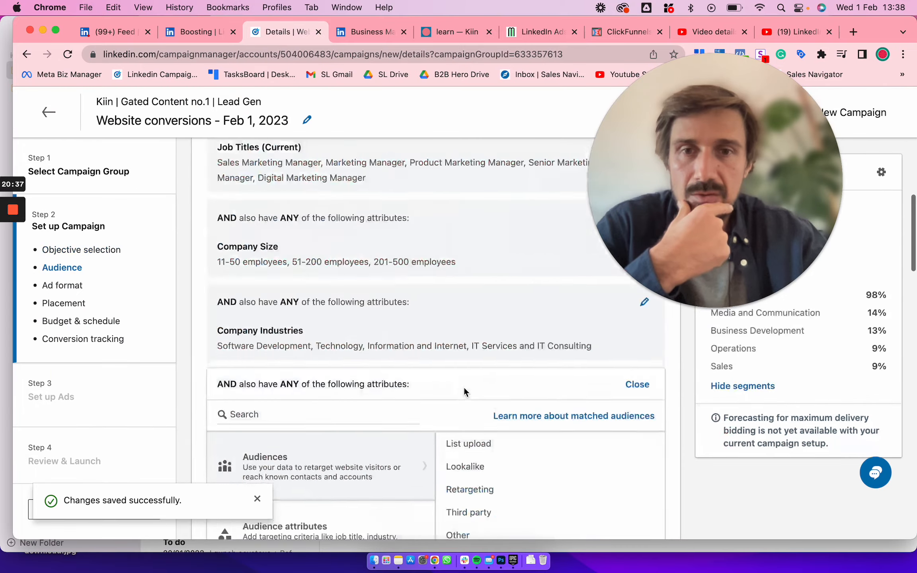
pyautogui.scroll(-5, 464, 389)
pyautogui.scroll(15, 464, 390)
pyautogui.scroll(-7, 464, 389)
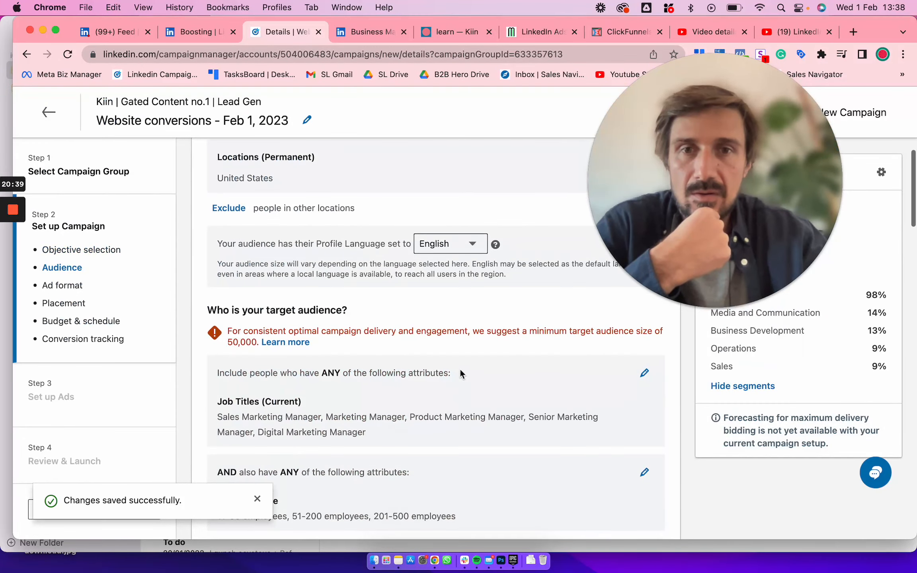
pyautogui.scroll(2, 439, 321)
pyautogui.scroll(-8, 439, 322)
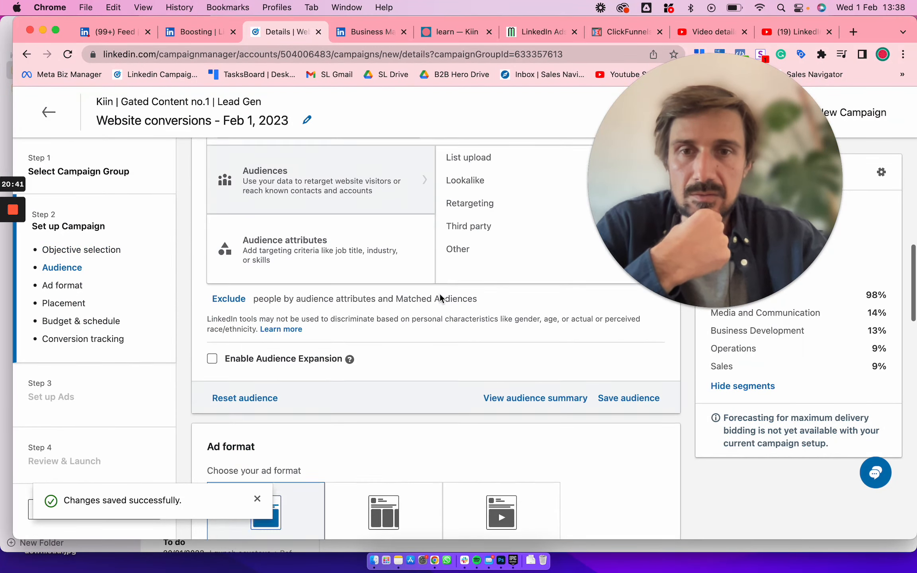
pyautogui.scroll(-10, 439, 298)
pyautogui.scroll(-4, 357, 353)
# Show the additional bidding options and choose enhanced manual bidding with a bid of £1.00 per landing page click
pyautogui.click(256, 425)
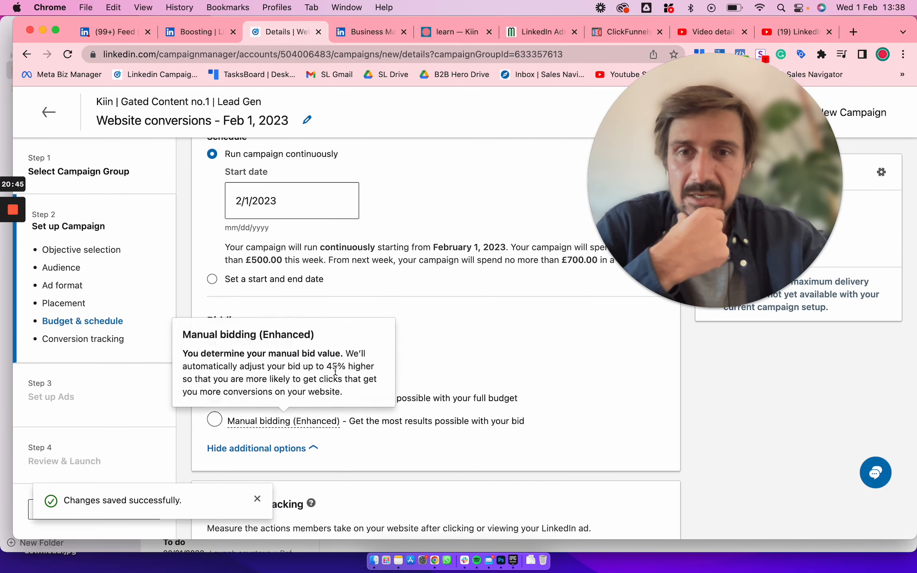
pyautogui.scroll(-1, 335, 370)
pyautogui.click(321, 408)
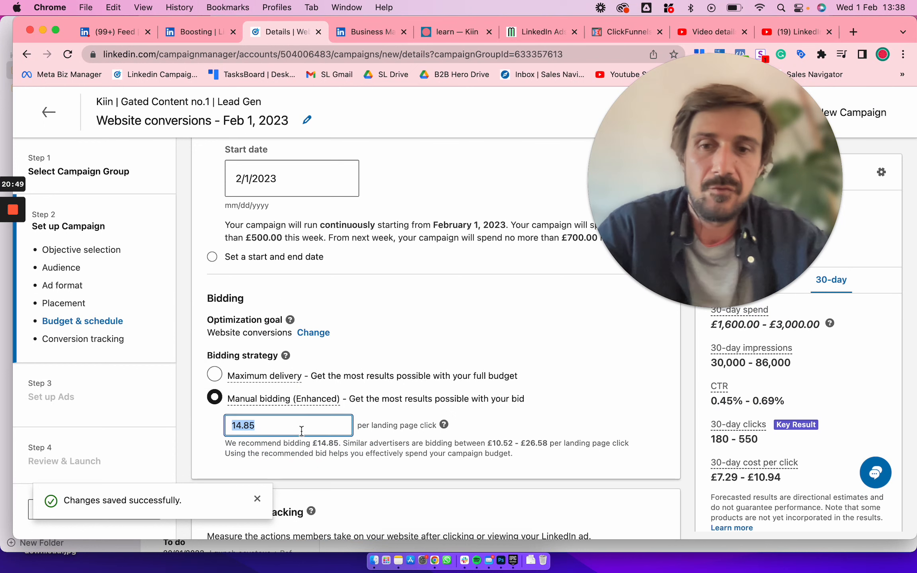
pyautogui.click(507, 402)
pyautogui.scroll(-1, 506, 402)
pyautogui.scroll(2, 335, 414)
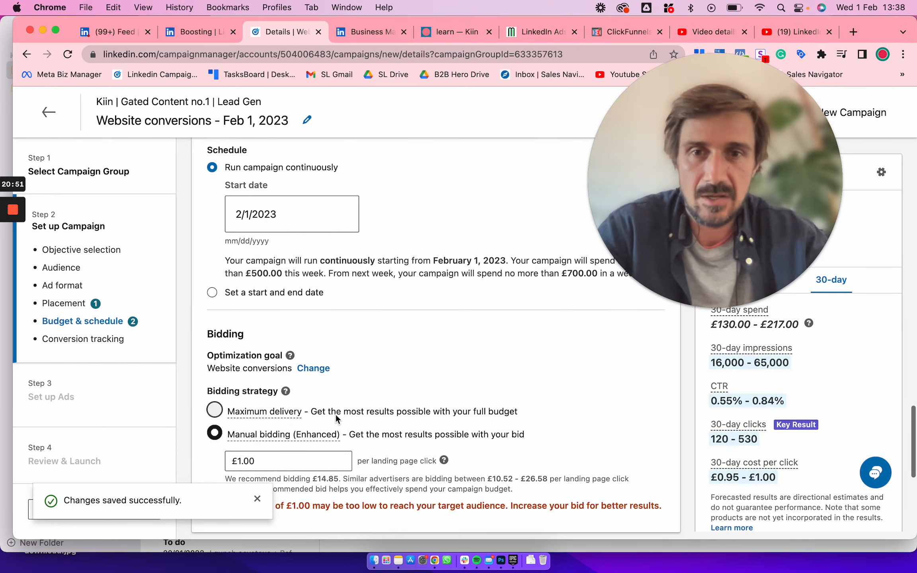
pyautogui.scroll(-2, 345, 436)
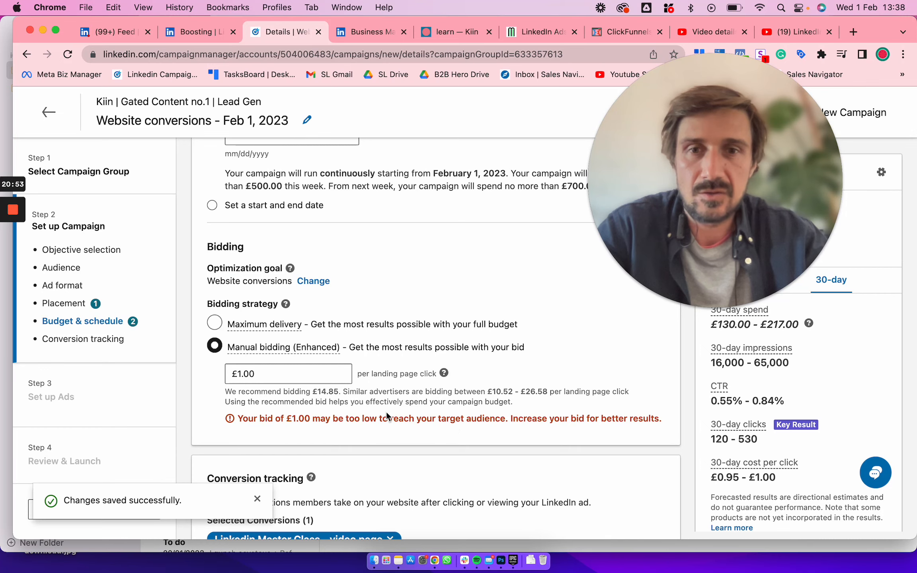
pyautogui.scroll(-1, 386, 412)
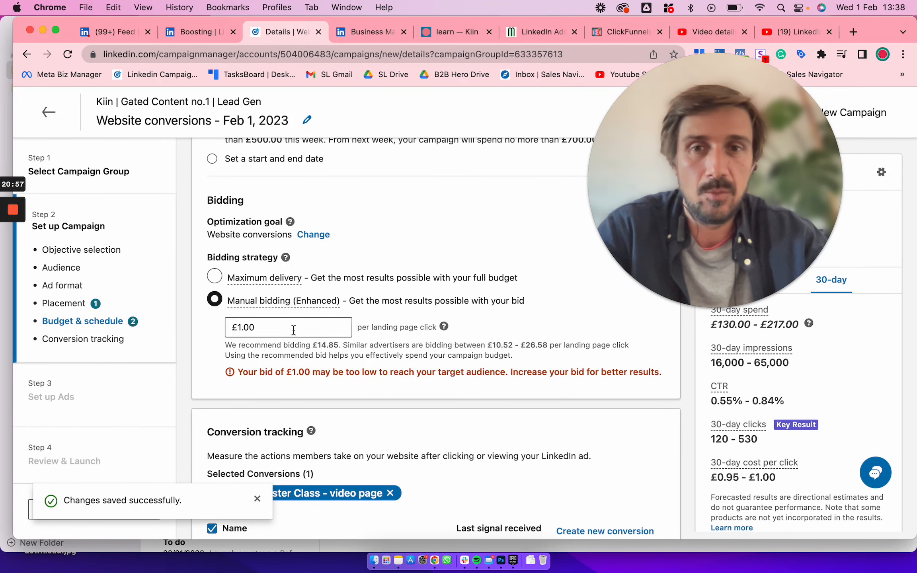
# Set the manual bid to £3.00 per landing page click, and switch the bidding strategy to Maximum delivery
pyautogui.click(255, 326)
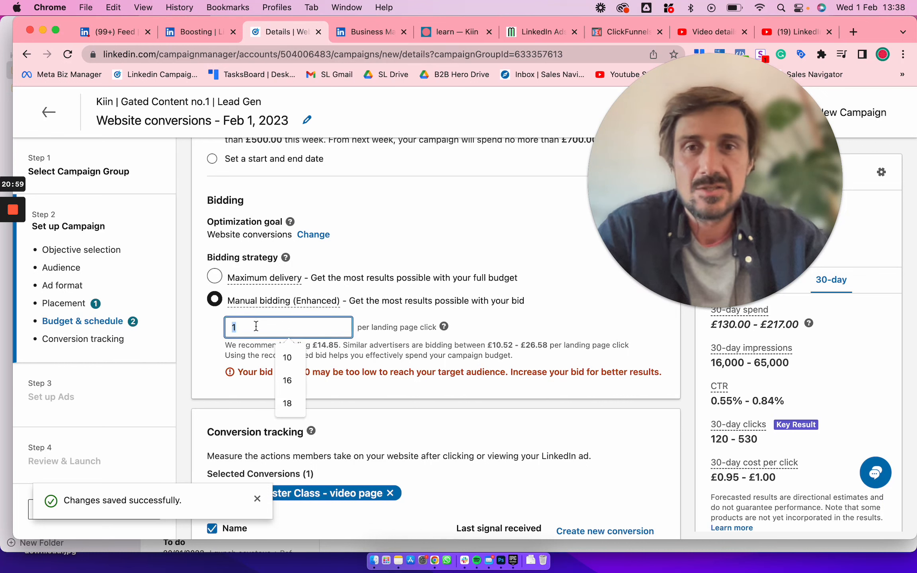
pyautogui.click(449, 304)
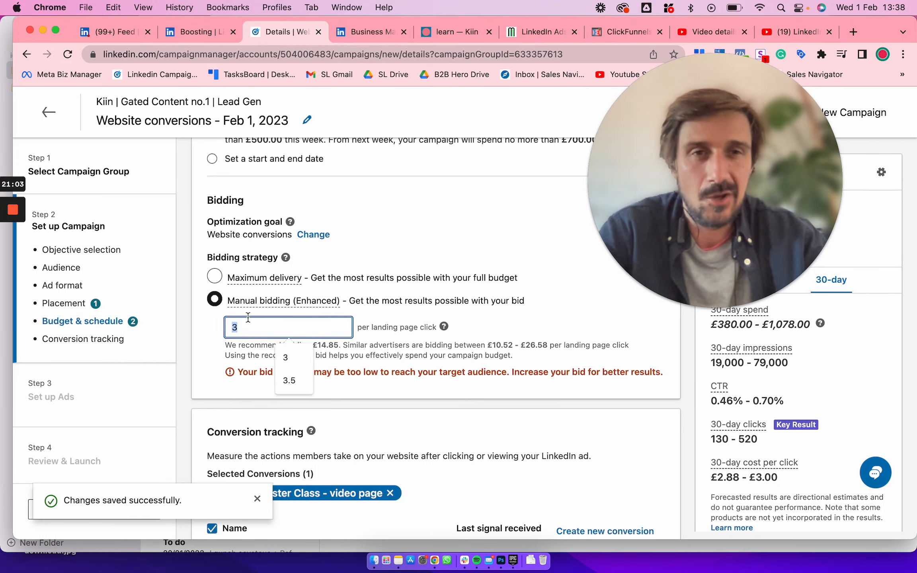
pyautogui.click(215, 277)
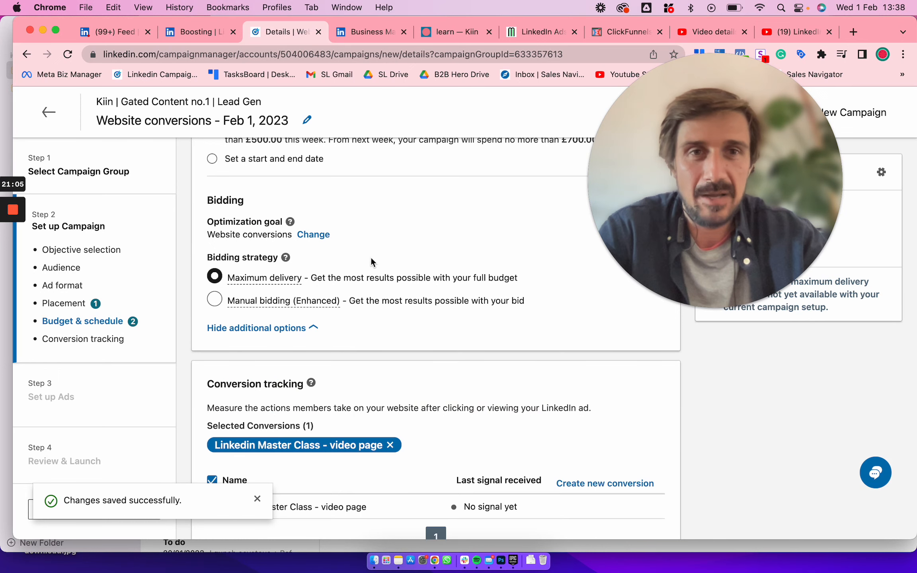
pyautogui.scroll(-2, 371, 258)
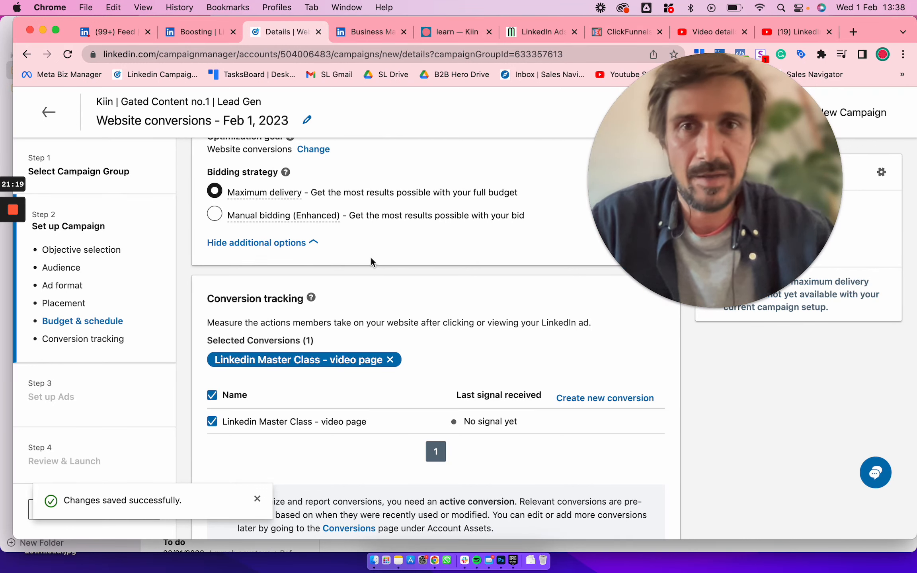
pyautogui.moveTo(271, 197)
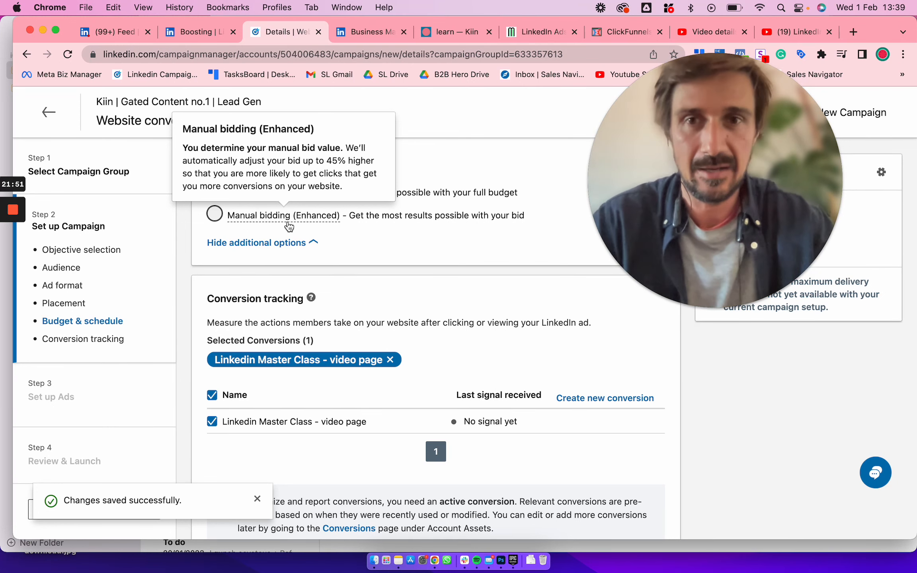
# Deselect the Linkedin Master Class - video page conversion under conversion tracking
pyautogui.scroll(-5, 279, 216)
pyautogui.click(212, 322)
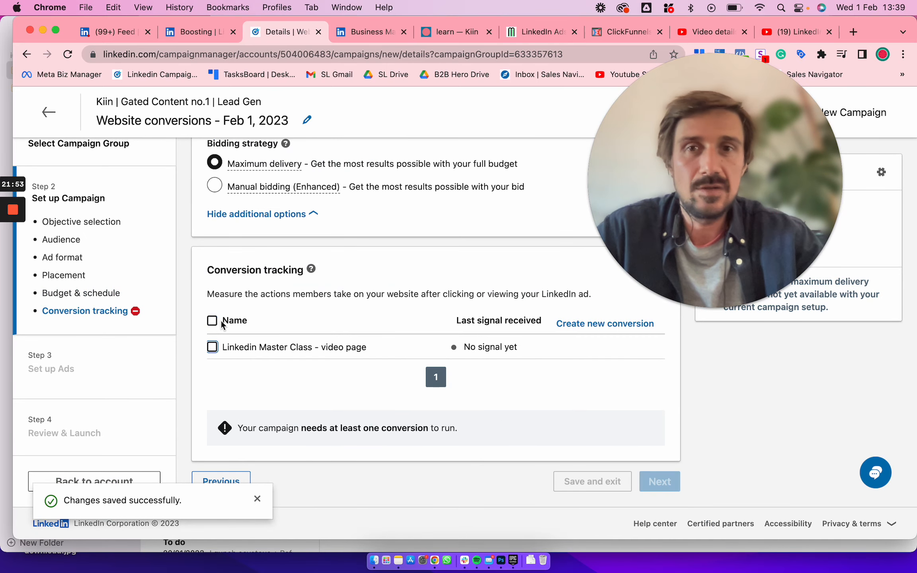
pyautogui.moveTo(266, 271); pyautogui.dragTo(309, 273)
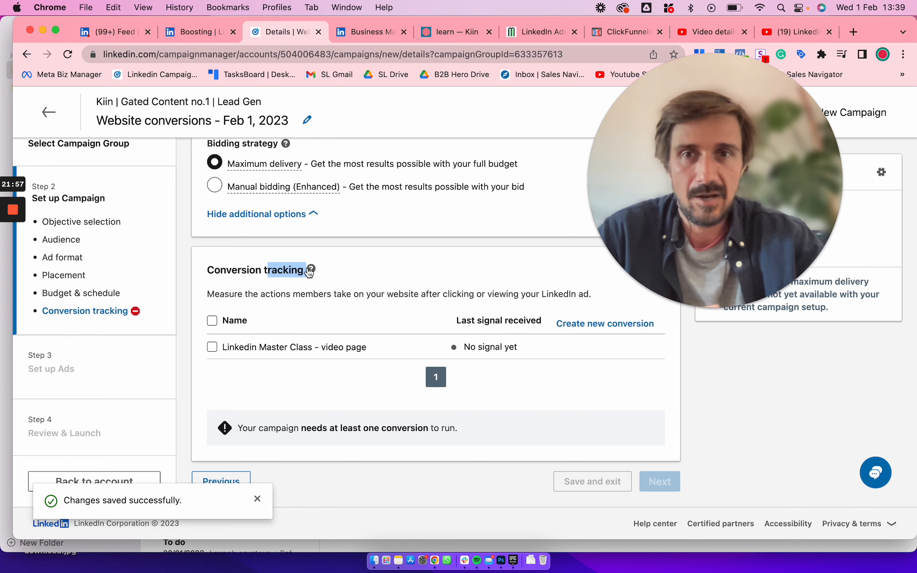
pyautogui.click(368, 315)
# Change the campaign objective back to Website visits and go through the settings to conversion tracking
pyautogui.scroll(10, 370, 311)
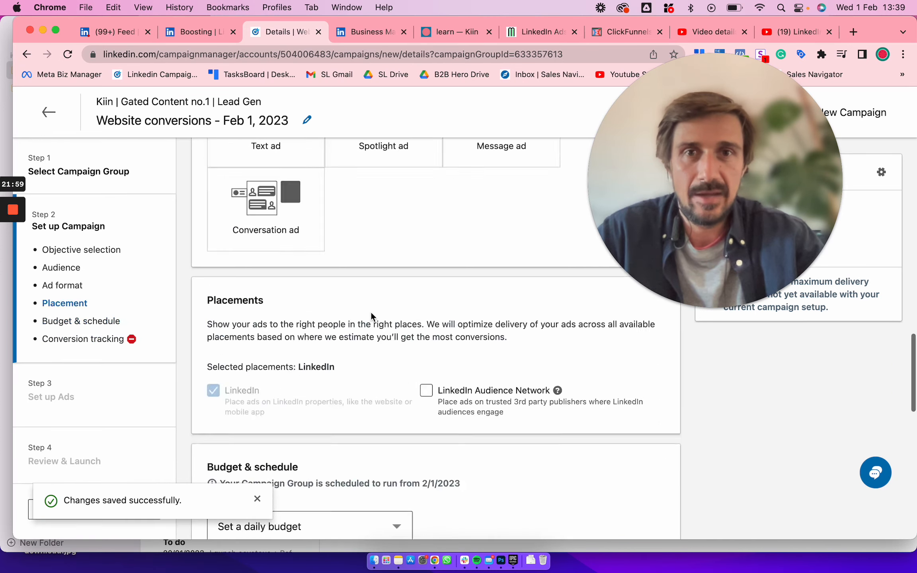
pyautogui.scroll(10, 370, 311)
pyautogui.click(388, 260)
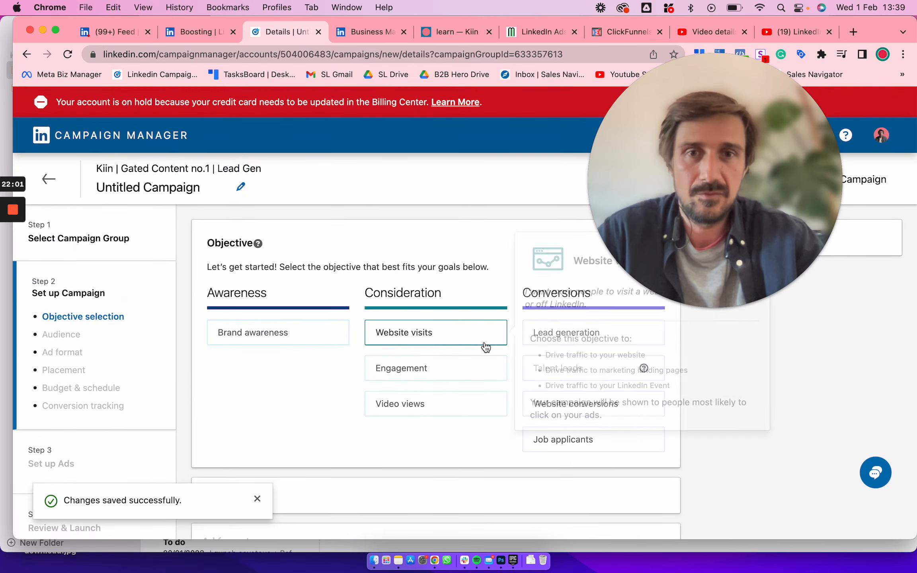
pyautogui.click(454, 339)
pyautogui.scroll(-15, 418, 472)
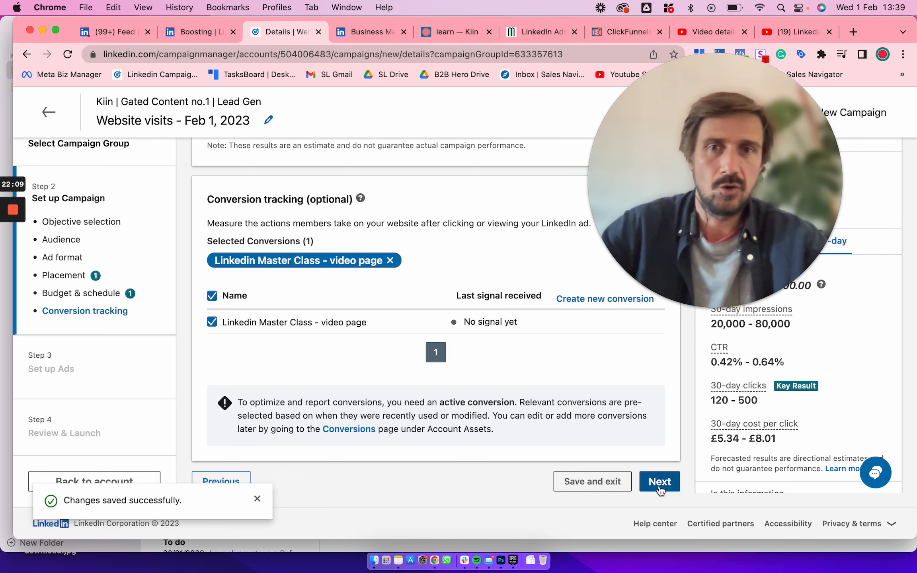
# Save the campaign settings, continue to the ad setup and start creating a new image ad
pyautogui.click(660, 482)
pyautogui.click(727, 449)
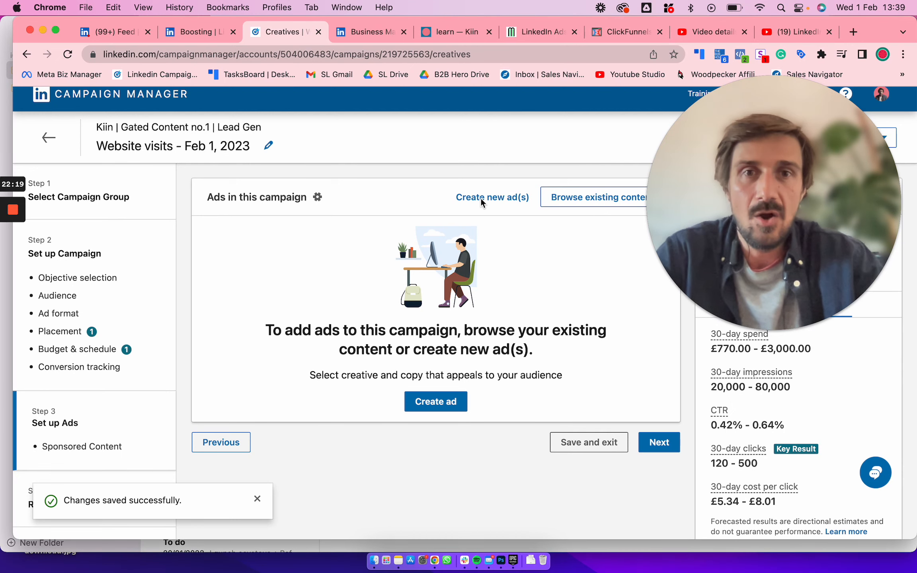
pyautogui.click(493, 199)
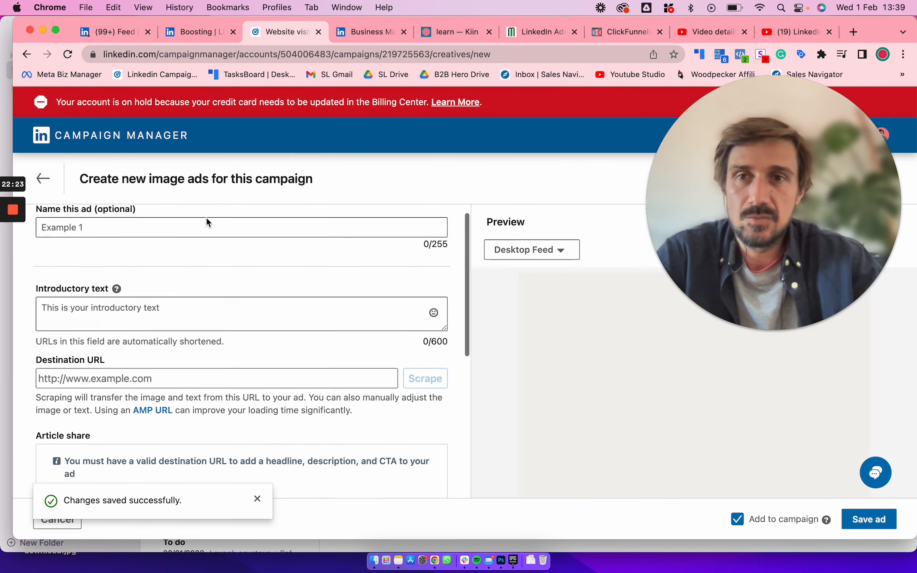
# Examine the image ad form's fields for introductory text, destination URL, image, headline, description and call-to-action
pyautogui.scroll(-3, 206, 218)
pyautogui.click(82, 235)
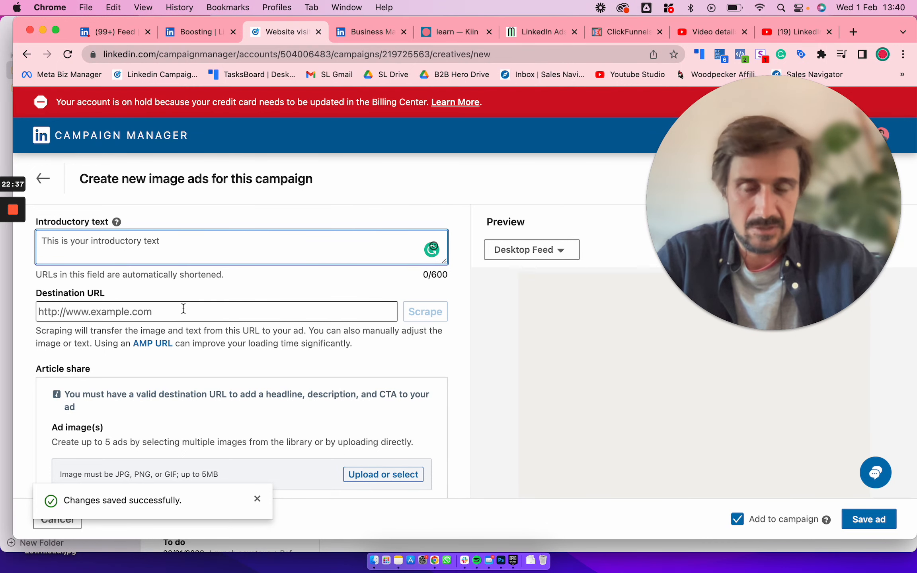
pyautogui.scroll(-5, 182, 308)
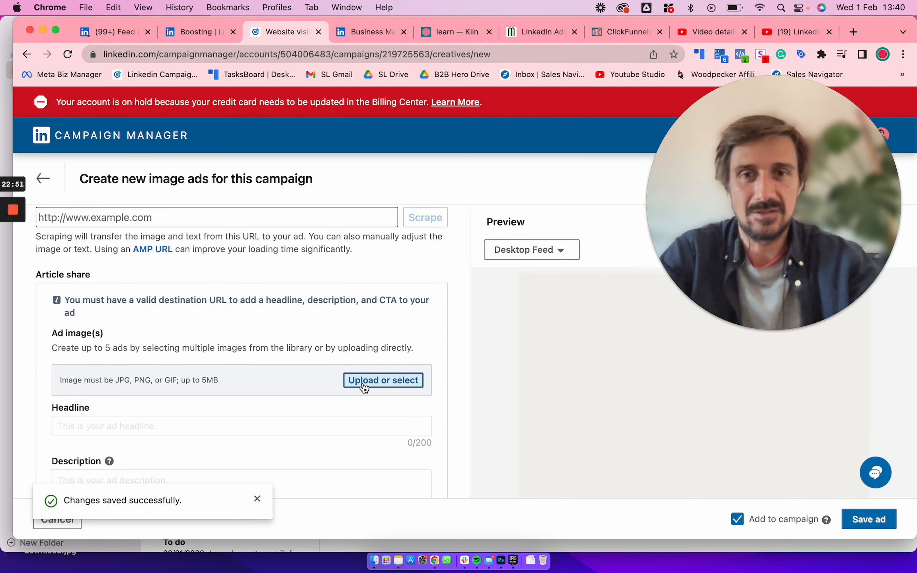
pyautogui.scroll(-2, 364, 386)
pyautogui.scroll(-3, 338, 406)
pyautogui.click(256, 498)
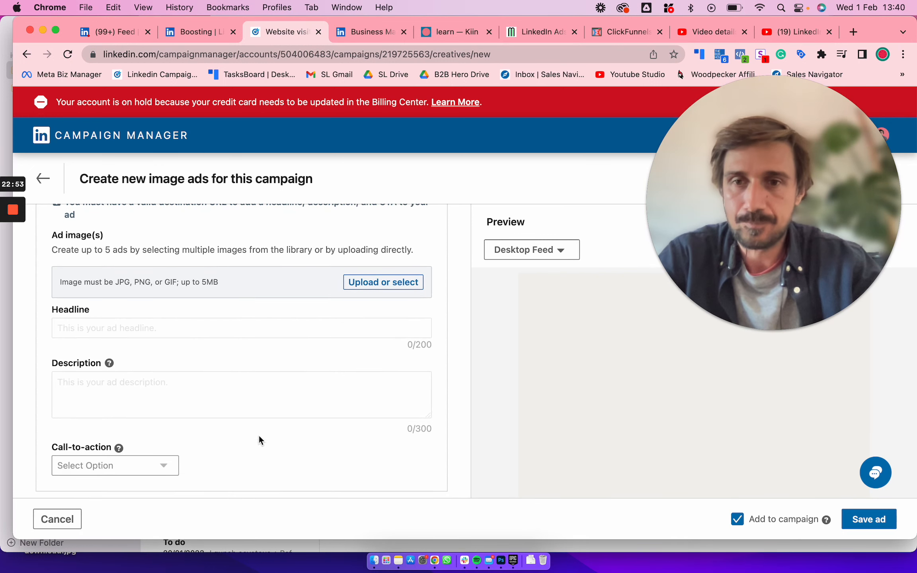
pyautogui.scroll(-1, 259, 437)
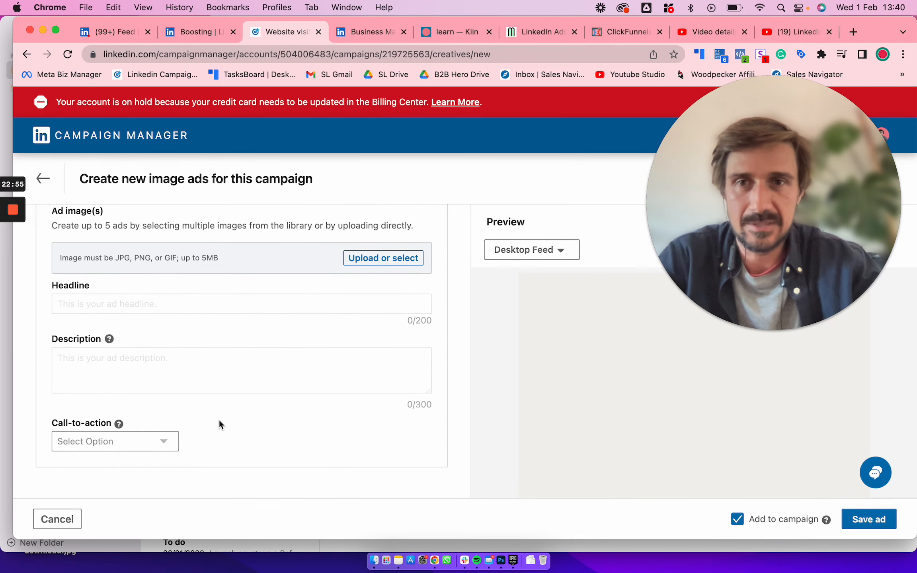
pyautogui.scroll(3, 219, 420)
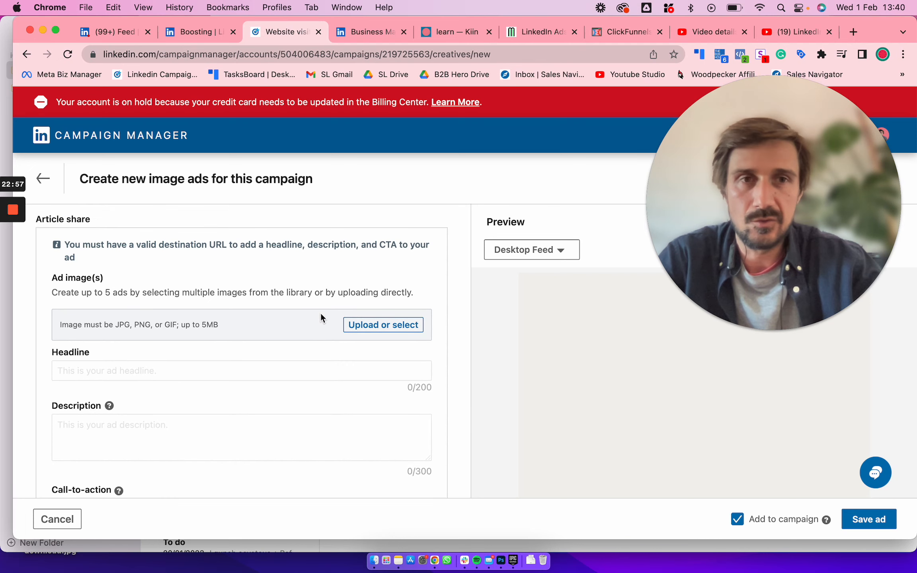
pyautogui.scroll(-3, 318, 358)
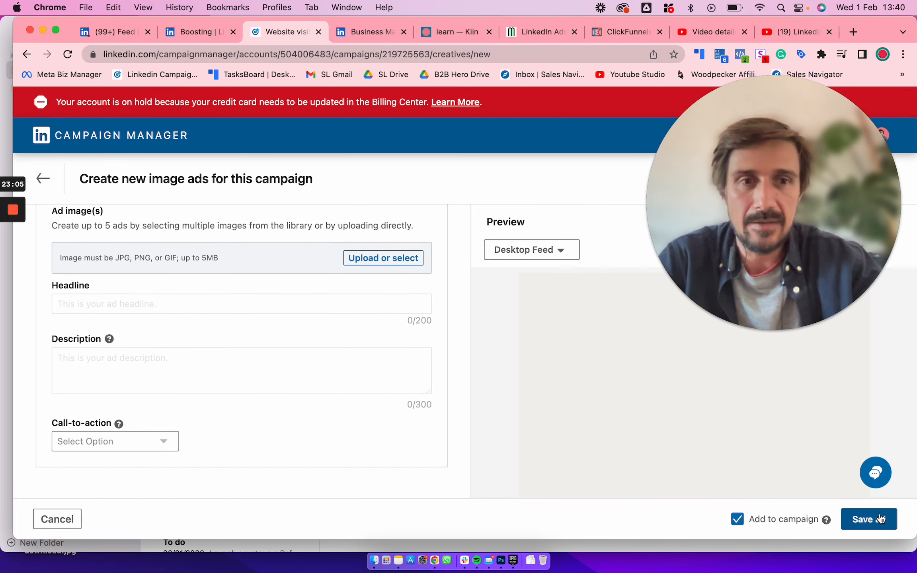
pyautogui.moveTo(811, 211); pyautogui.dragTo(809, 157)
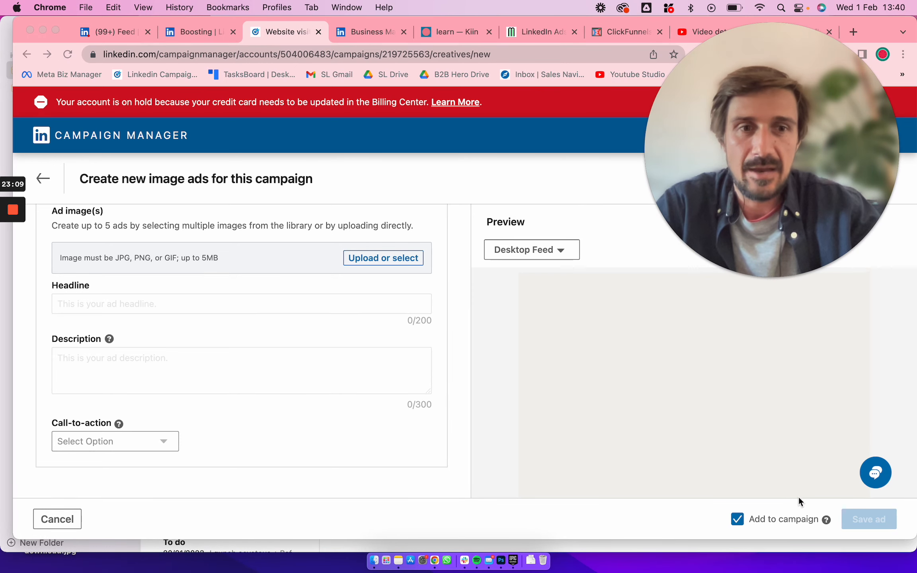
# Leave the image ad form without saving an ad, return to the campaign list and open the Website visits campaign's ads
pyautogui.click(48, 182)
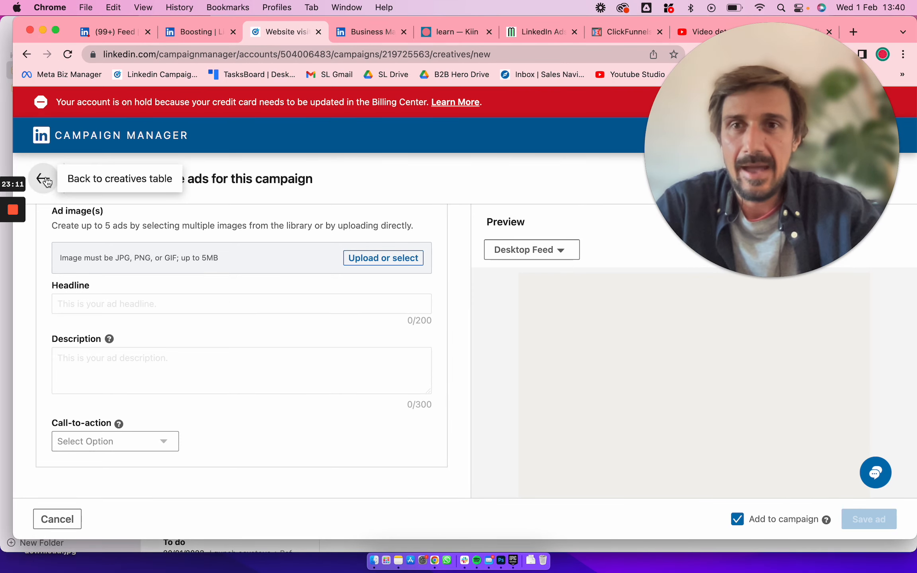
pyautogui.click(48, 182)
pyautogui.click(48, 183)
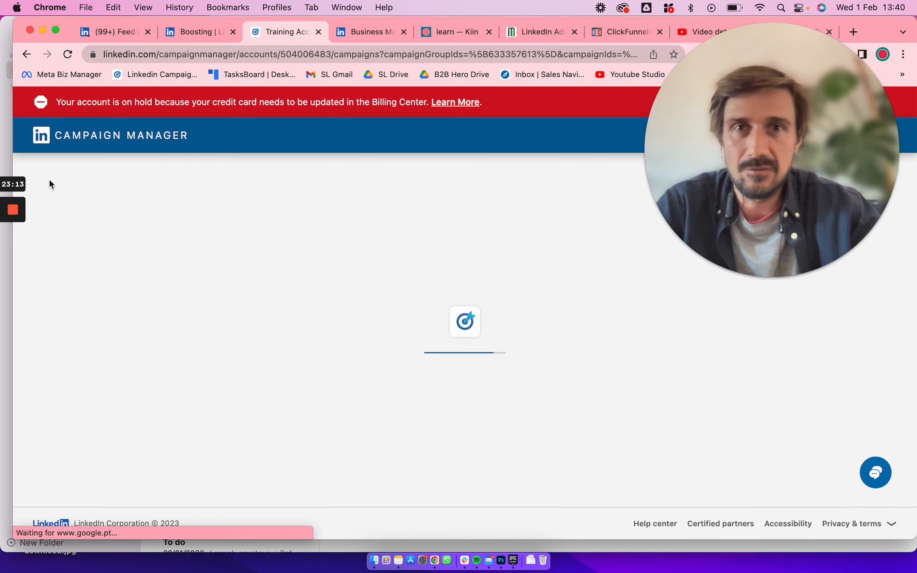
pyautogui.scroll(-1, 366, 326)
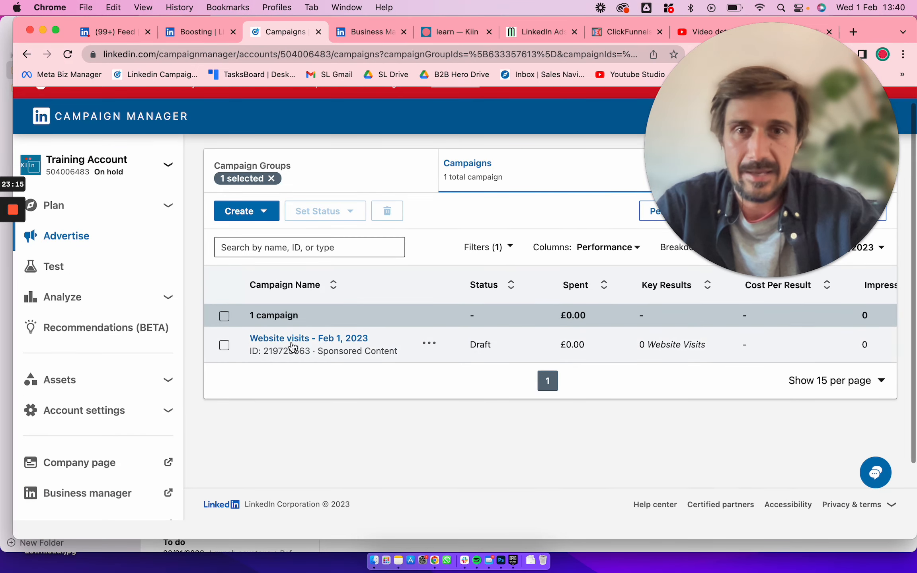
pyautogui.click(338, 339)
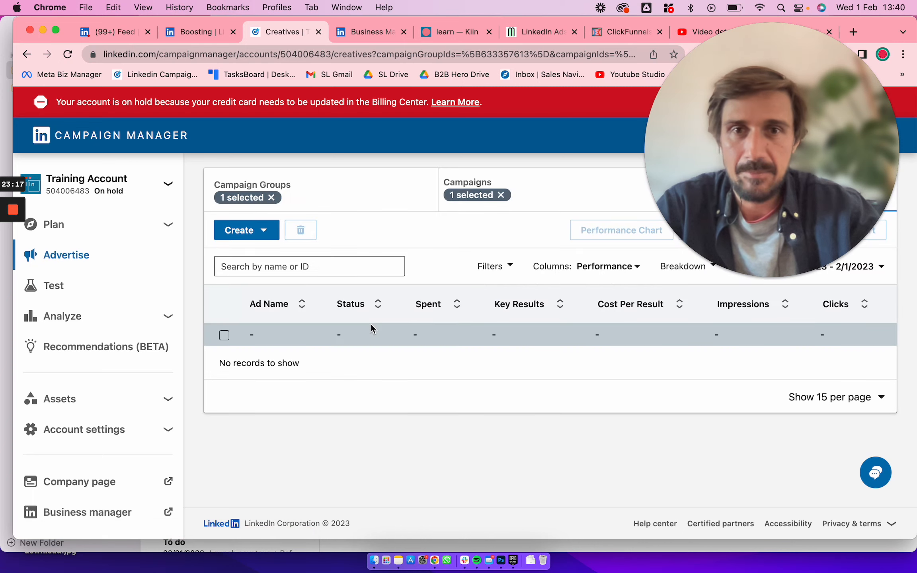
# View the campaign groups and open the campaigns in the Kiin | Gated Content no.1 | Lead Gen group
pyautogui.click(335, 180)
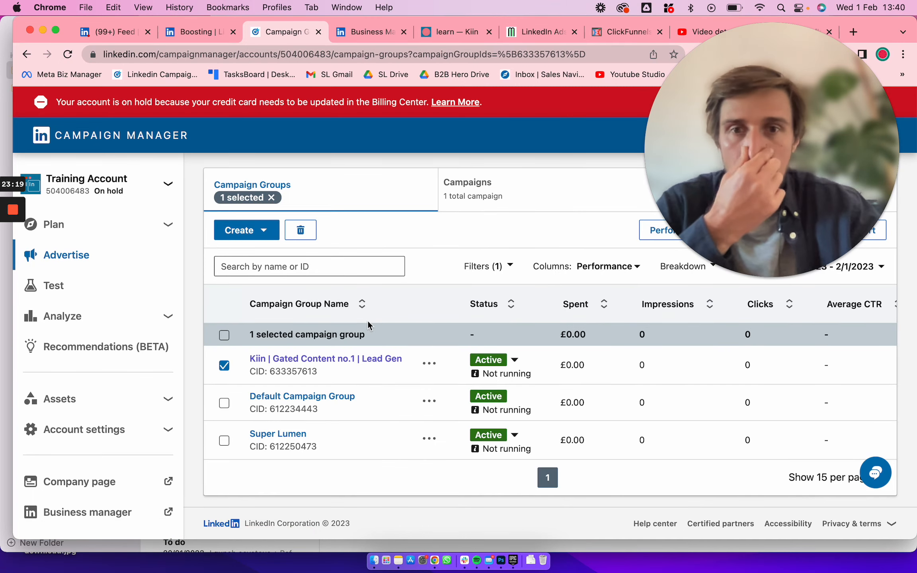
pyautogui.click(341, 364)
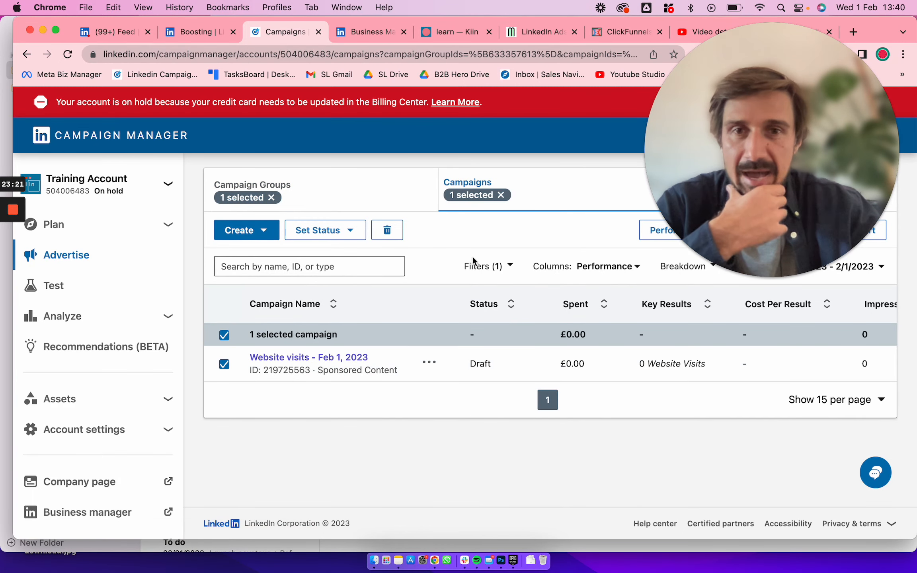
pyautogui.moveTo(720, 109); pyautogui.dragTo(671, 102)
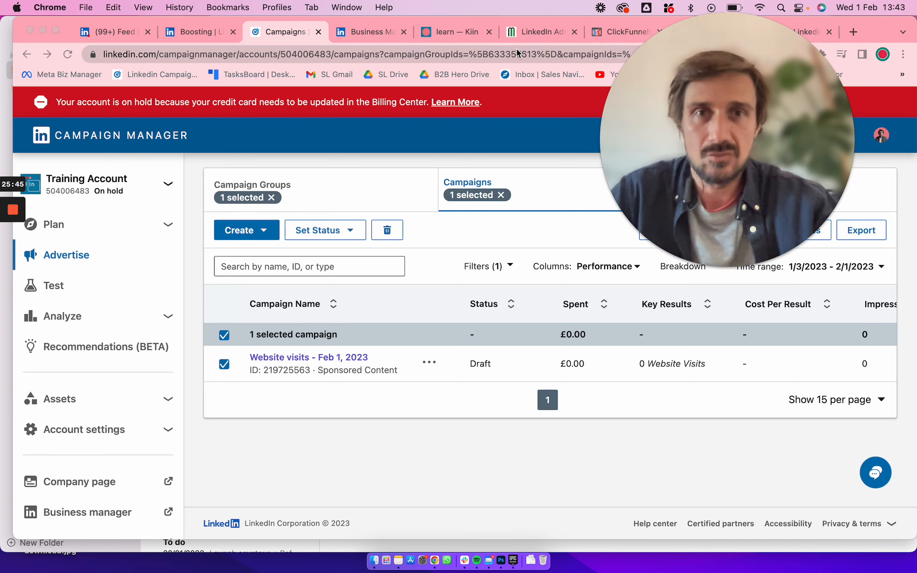
# View the LinkedIn Ads Mastery course page, and open the home page of the Kiin website
pyautogui.click(522, 33)
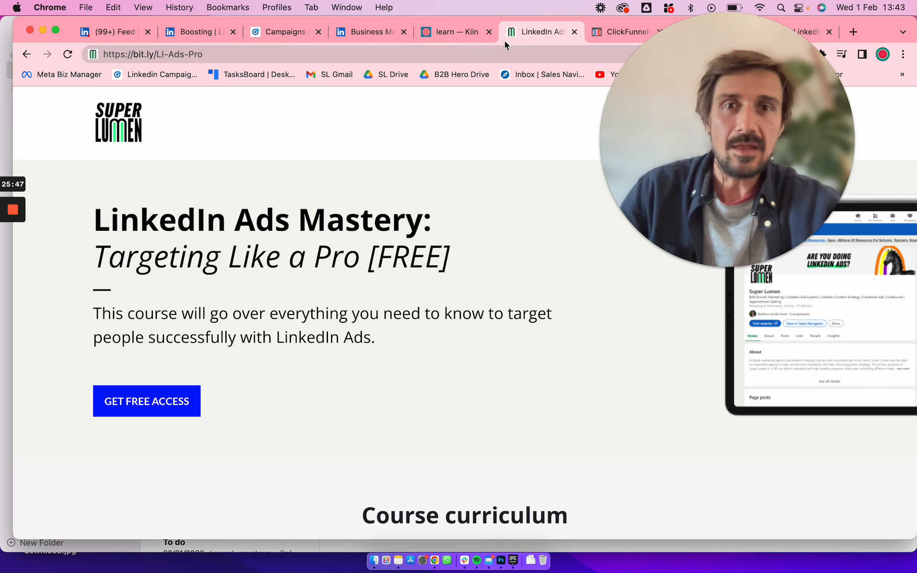
pyautogui.click(466, 25)
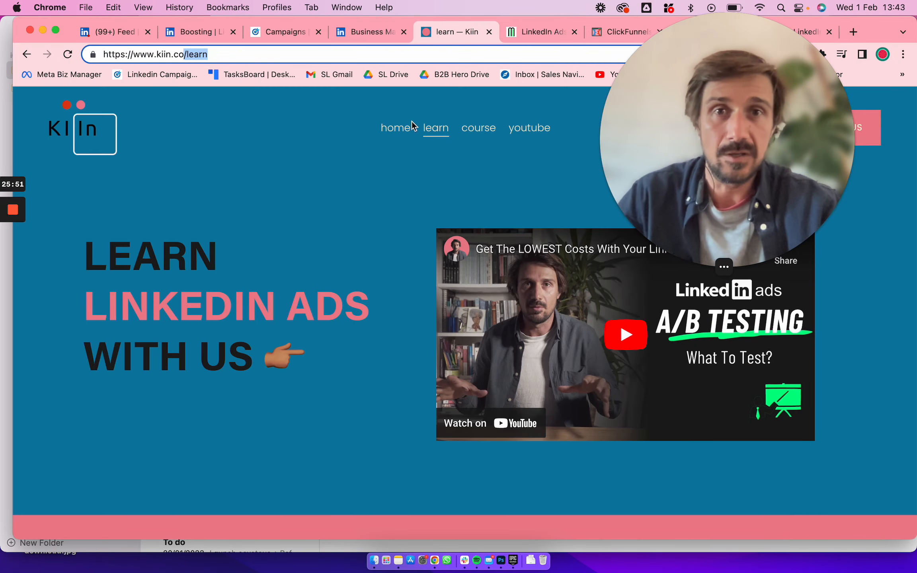
pyautogui.click(398, 129)
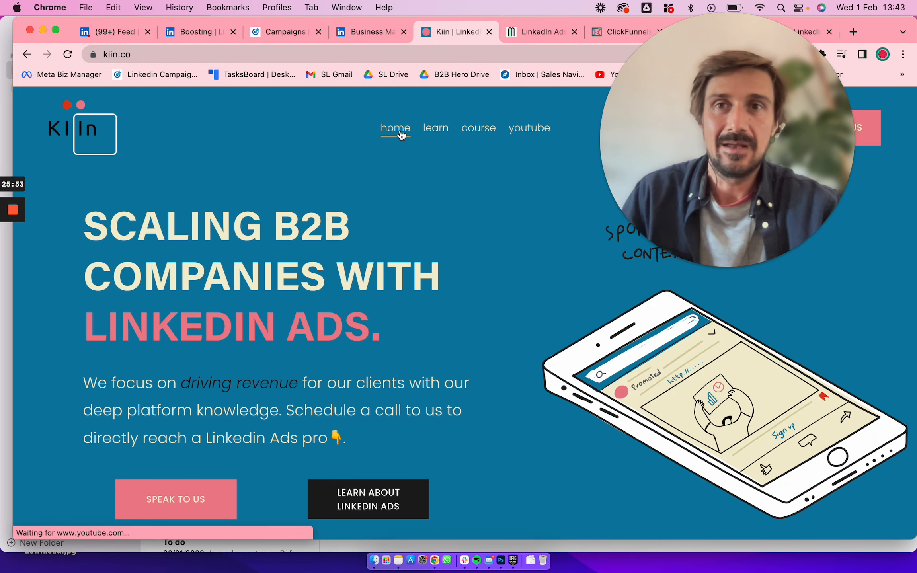